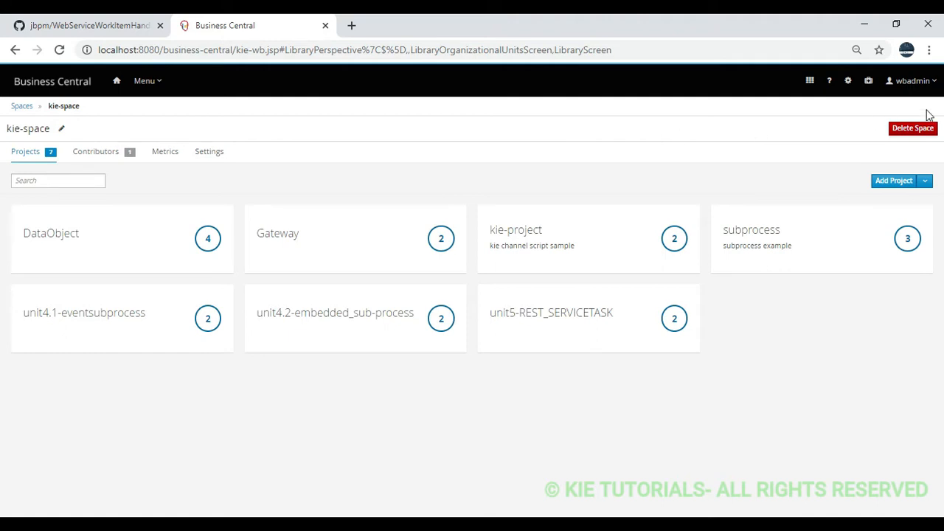
# - Add a new project named unit6-WebService to the kie-space space
pyautogui.click(890, 182)
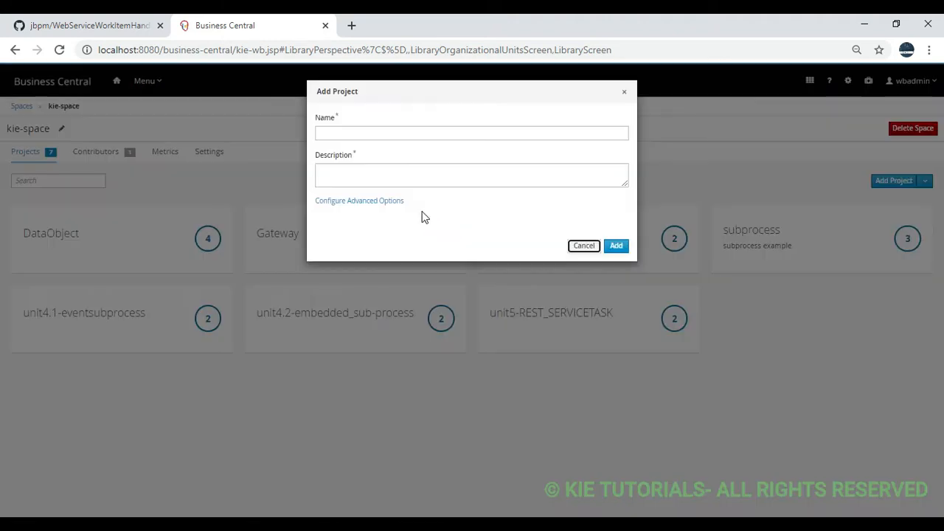
pyautogui.click(378, 131)
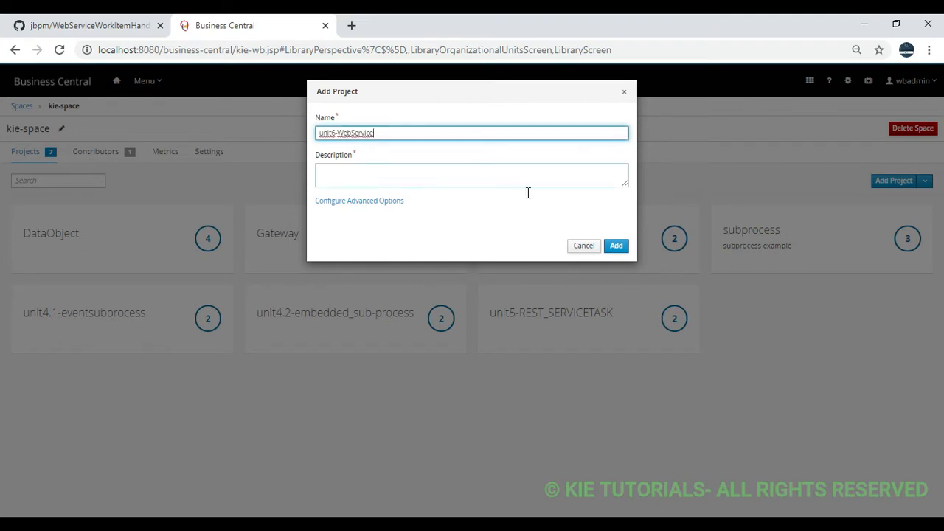
pyautogui.click(618, 248)
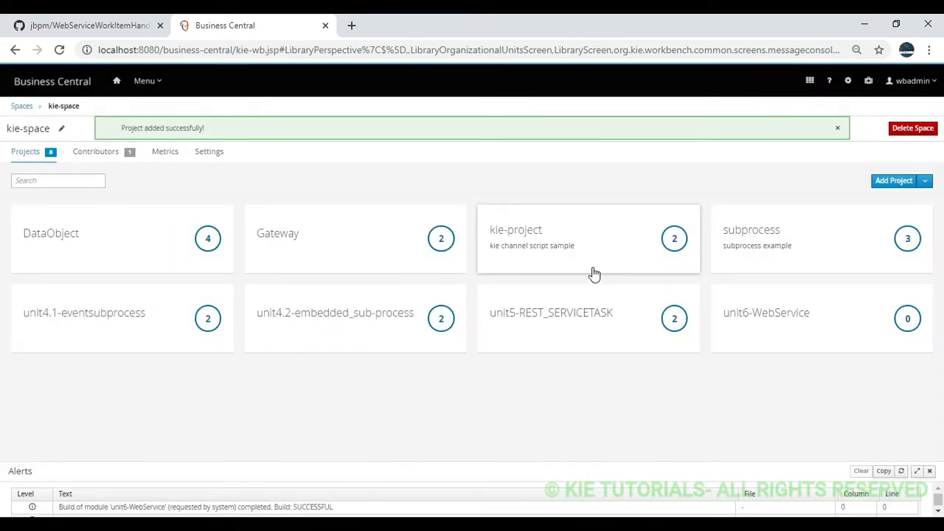
# - Create a business process named WebServiceExample in the com.kie_space.unit6_webservice package of the unit6-WebService project
pyautogui.click(776, 316)
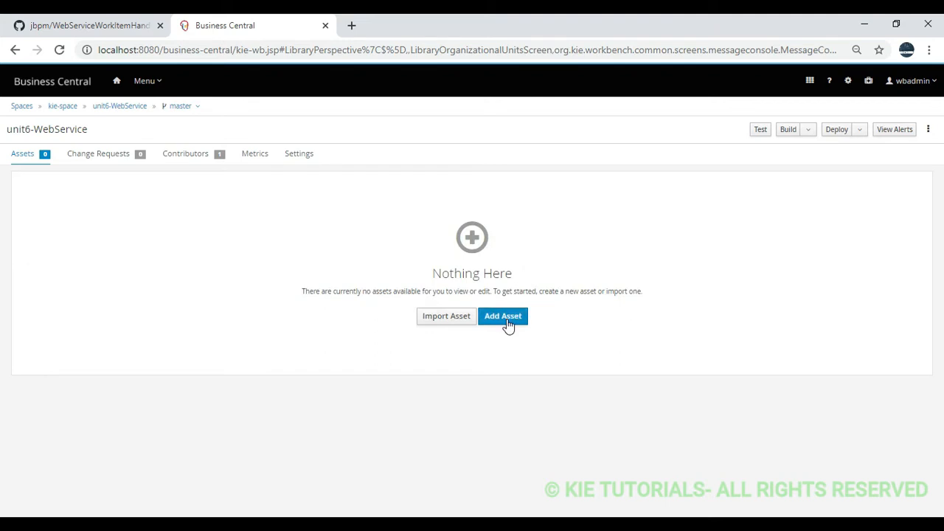
pyautogui.click(507, 321)
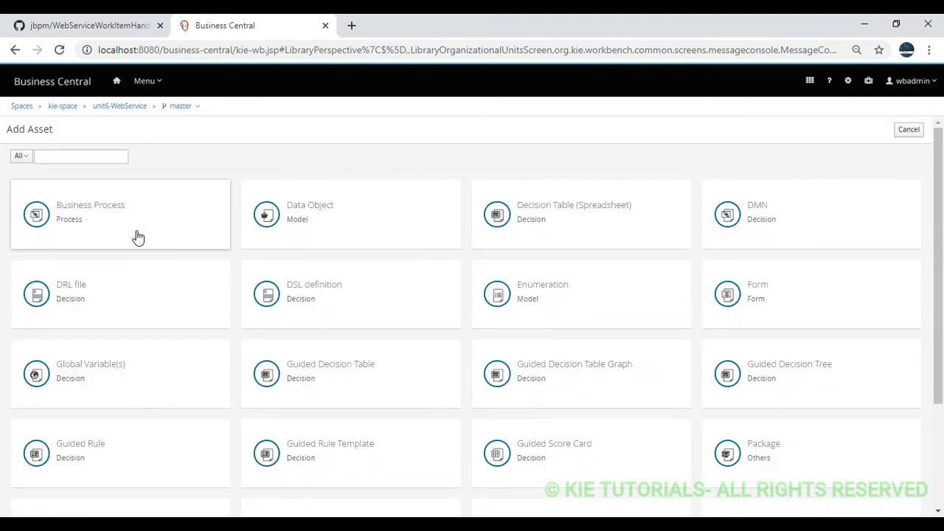
pyautogui.click(92, 212)
pyautogui.click(334, 128)
pyautogui.write('WebServiceExample')
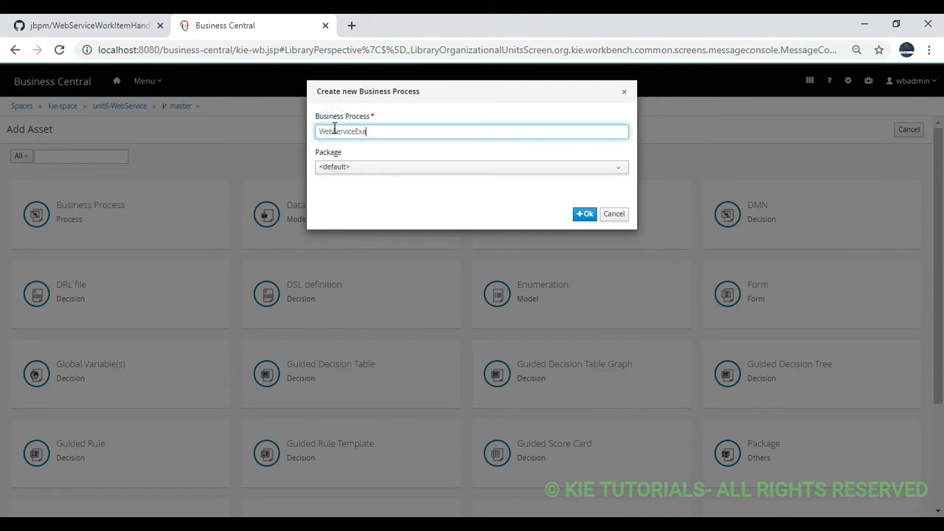
pyautogui.click(368, 169)
pyautogui.click(379, 222)
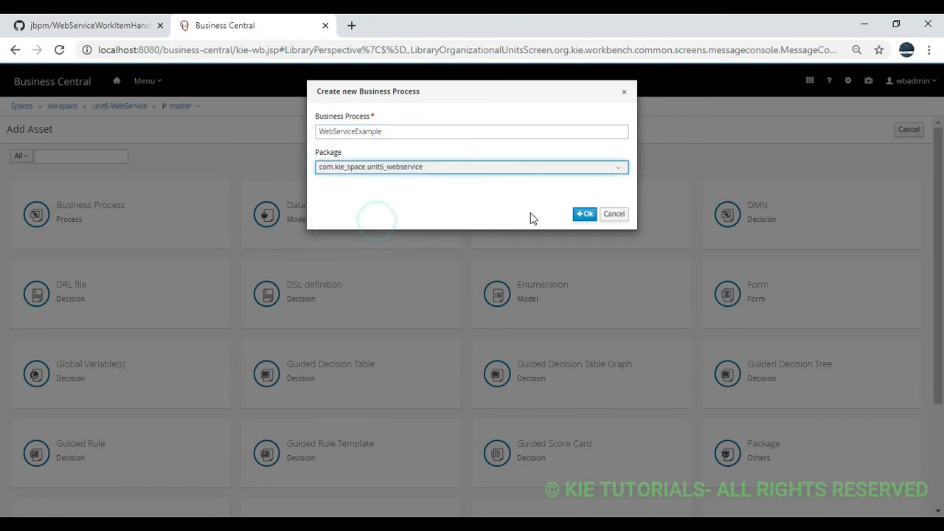
pyautogui.click(586, 214)
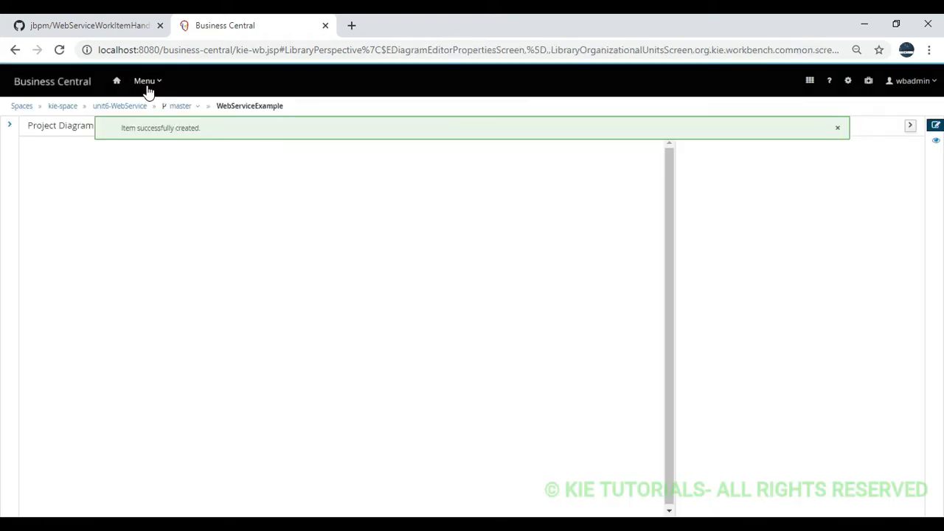
# - Leave the diagram editor for the execution servers page, discarding the unsaved changes
pyautogui.click(146, 85)
pyautogui.click(263, 163)
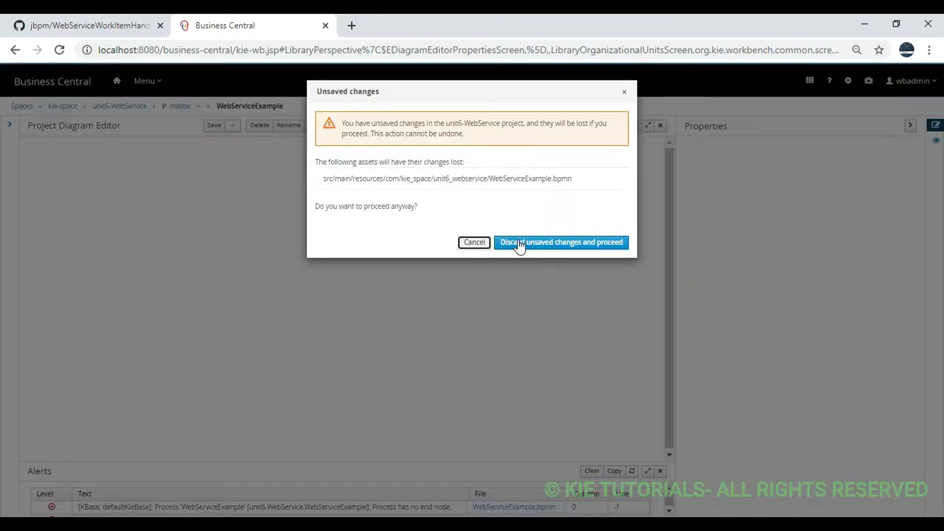
pyautogui.click(519, 245)
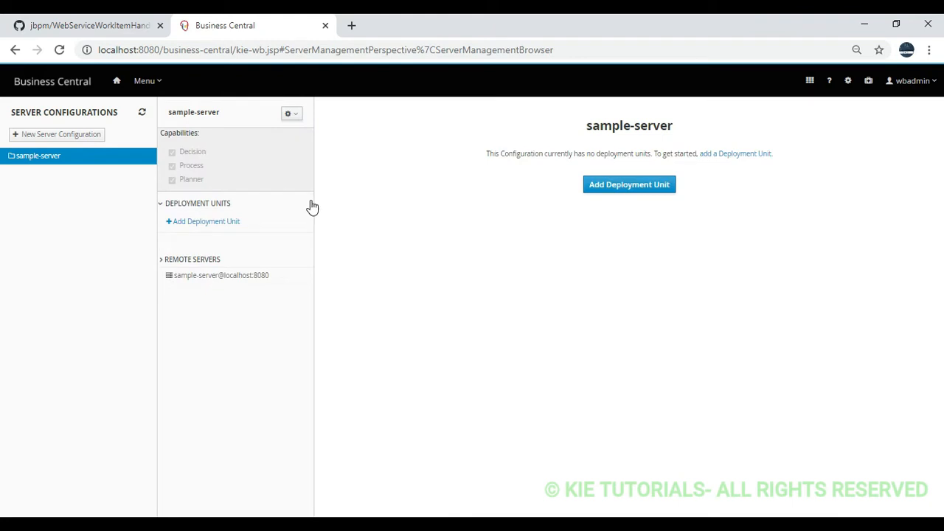
# - Return to the projects and reopen the WebServiceExample process of the unit6-WebService project
pyautogui.click(145, 81)
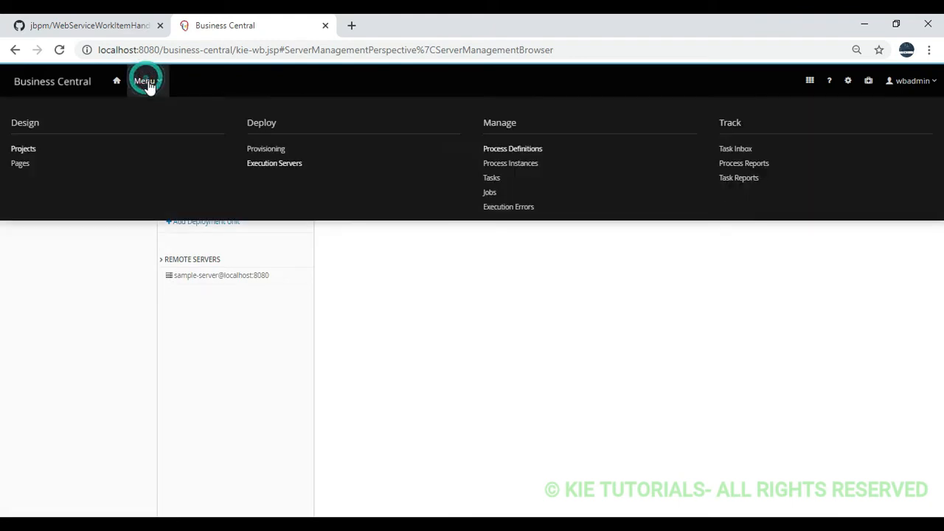
pyautogui.click(20, 149)
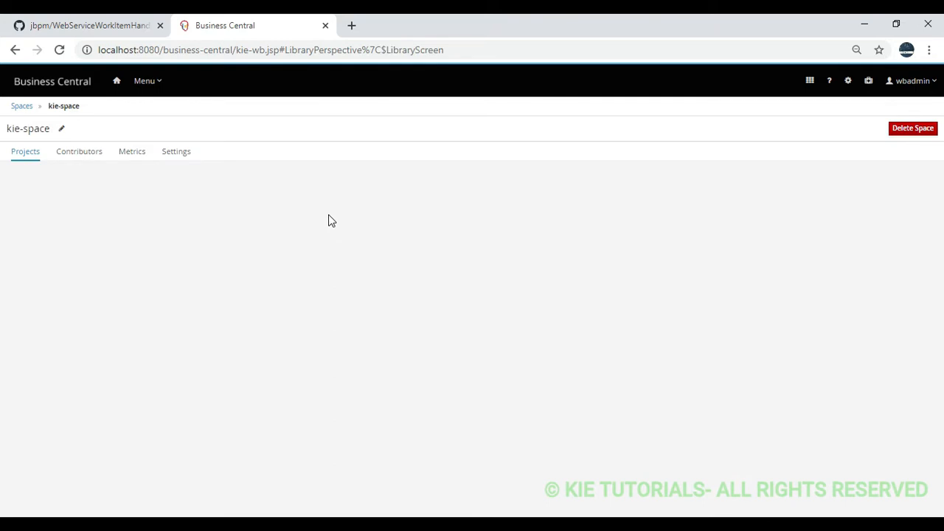
pyautogui.click(742, 317)
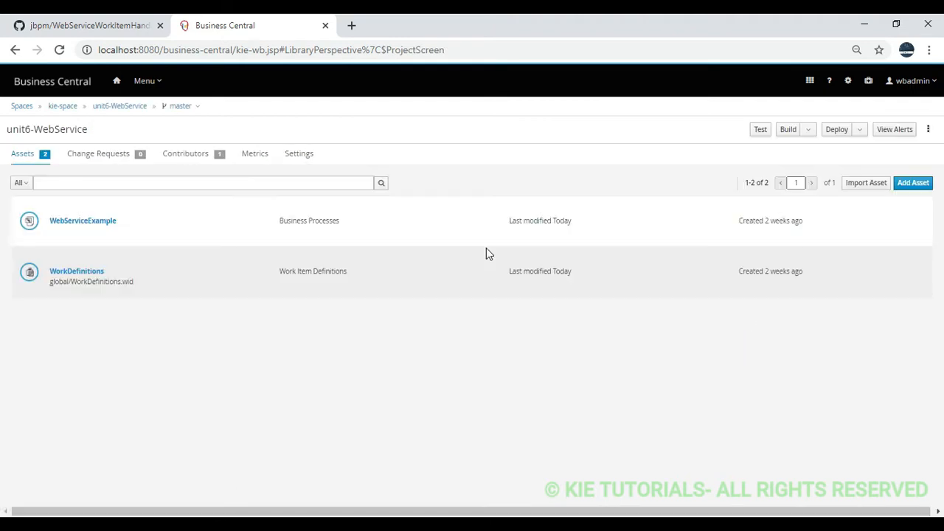
pyautogui.click(106, 228)
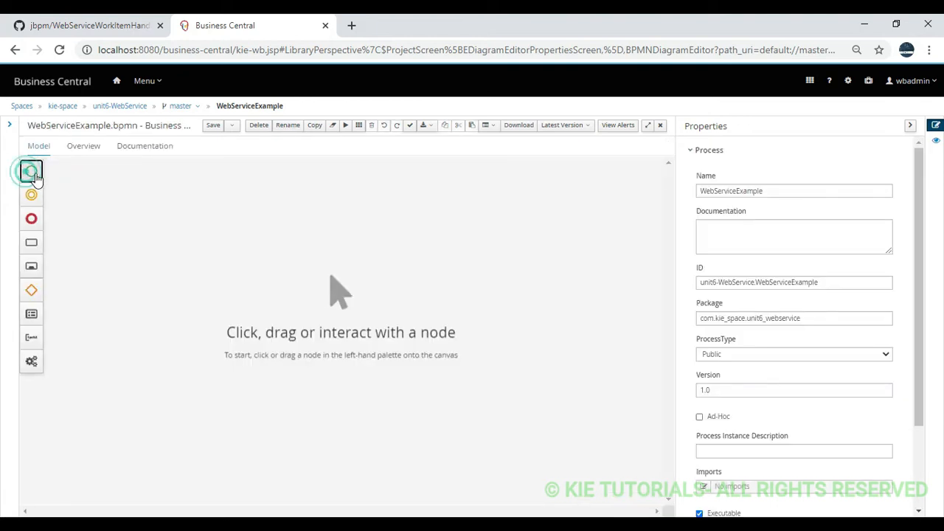
# - Place a start event and a WebService service task beside it on the process canvas
pyautogui.click(27, 173)
pyautogui.moveTo(74, 189); pyautogui.dragTo(158, 177)
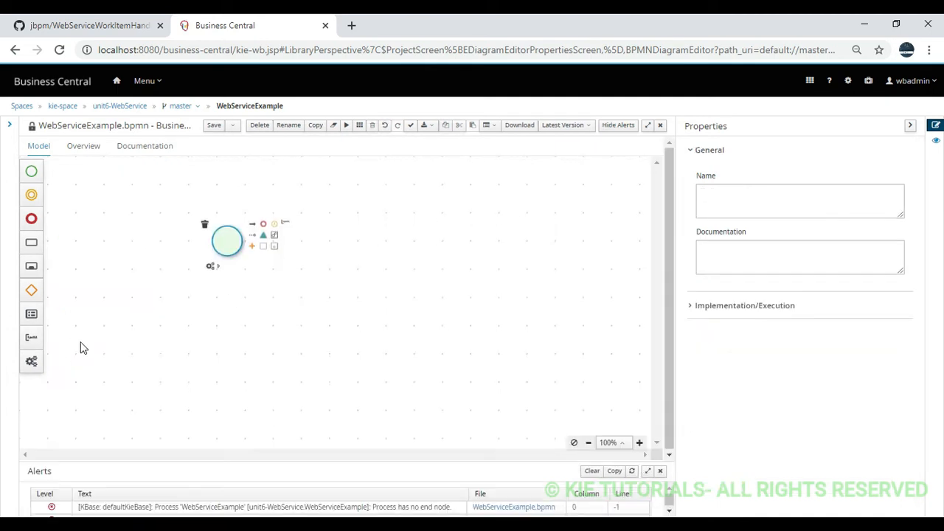
pyautogui.click(37, 368)
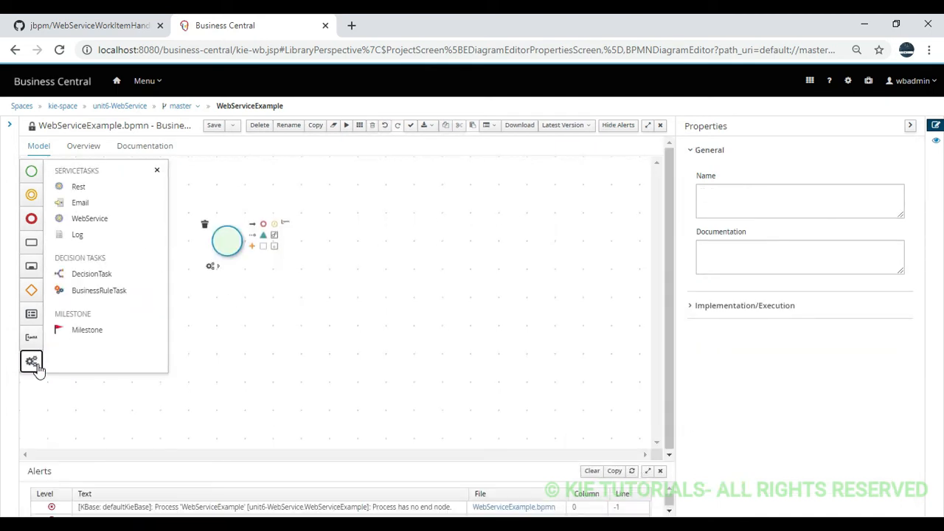
pyautogui.moveTo(90, 219); pyautogui.dragTo(312, 251)
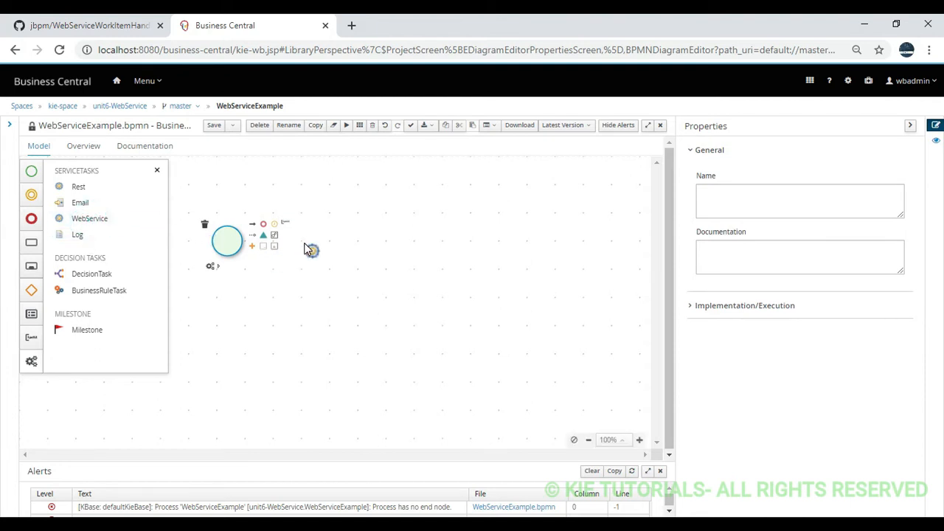
pyautogui.click(158, 171)
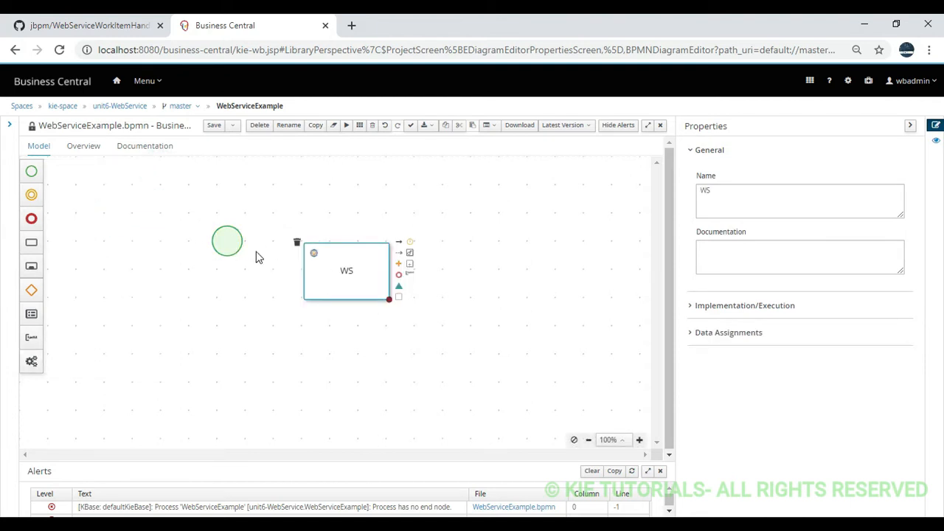
# - Reposition the start event and the WS task, and connect them with a sequence flow
pyautogui.moveTo(236, 245); pyautogui.dragTo(181, 242)
pyautogui.moveTo(314, 264); pyautogui.dragTo(280, 253)
pyautogui.click(198, 204)
pyautogui.click(170, 240)
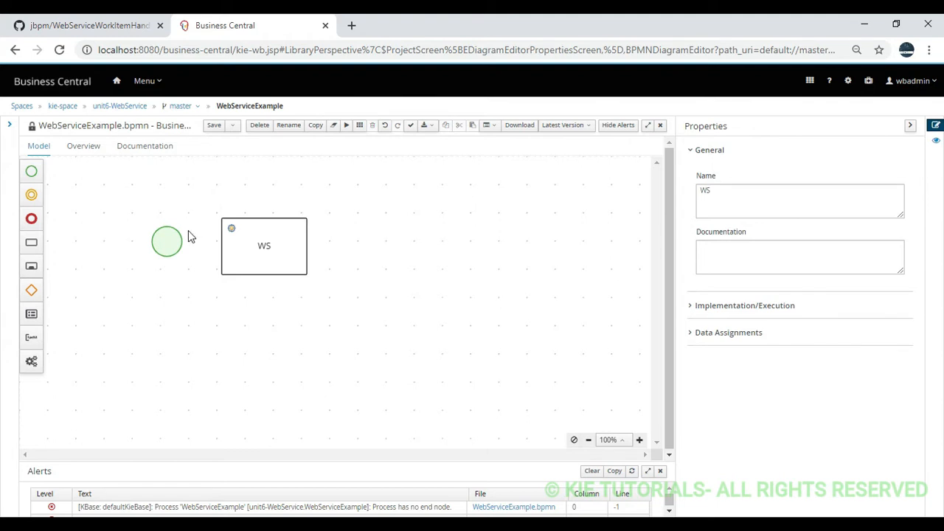
pyautogui.moveTo(191, 224); pyautogui.dragTo(263, 242)
# - Append an end event to the WS task
pyautogui.click(270, 241)
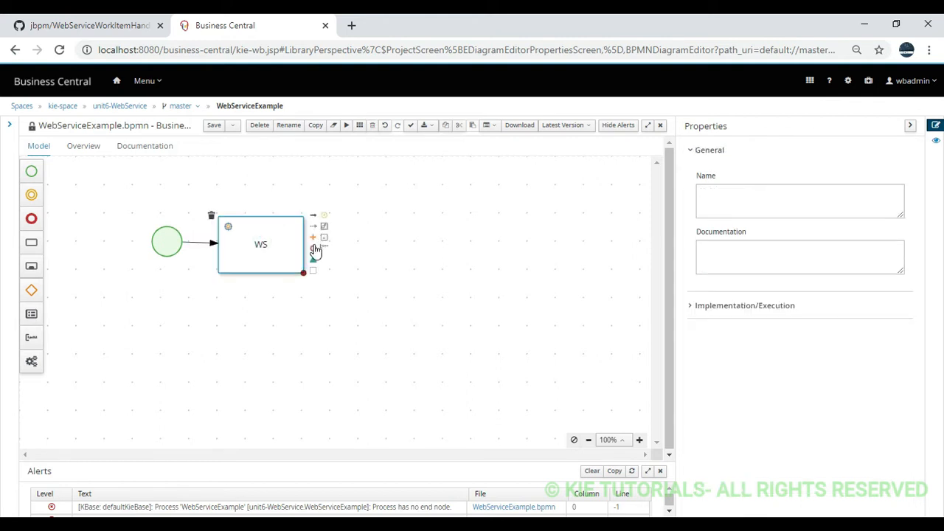
pyautogui.click(315, 249)
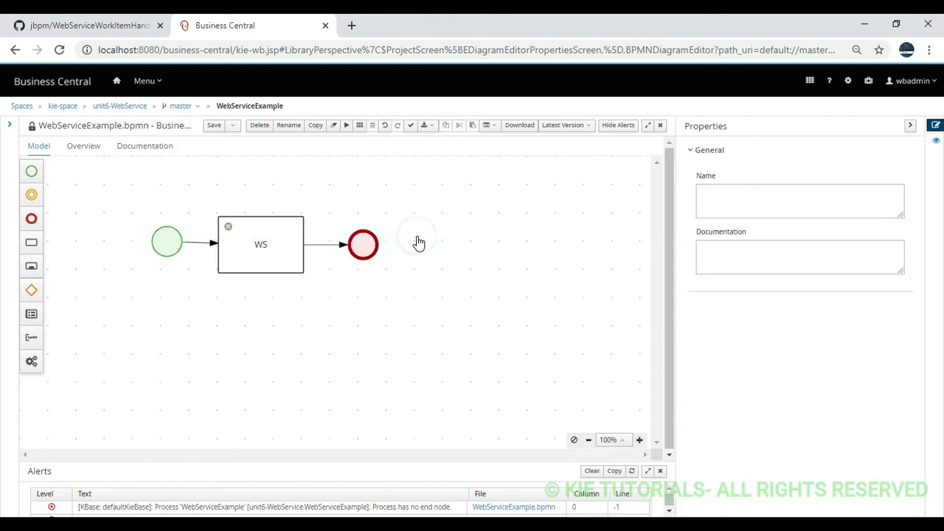
pyautogui.click(418, 243)
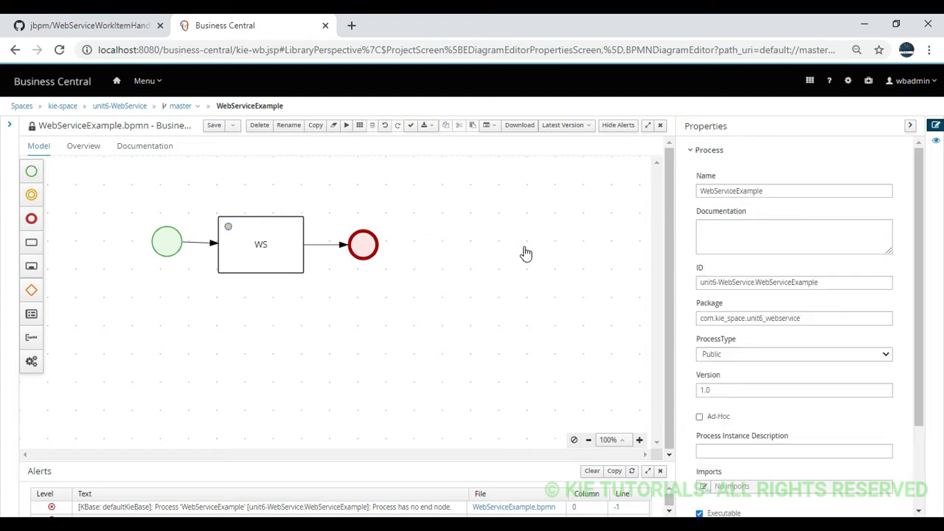
# - Open the data input and output assignments of the WS task
pyautogui.click(287, 236)
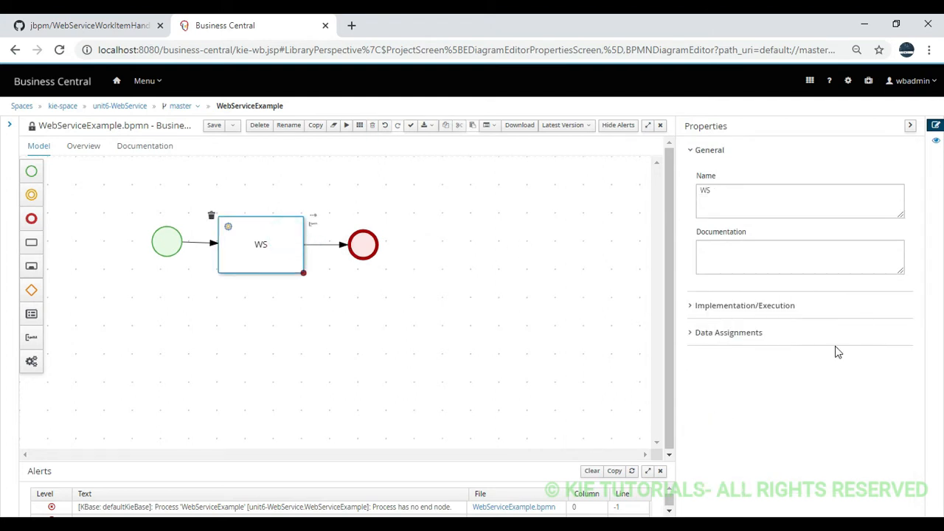
pyautogui.click(695, 332)
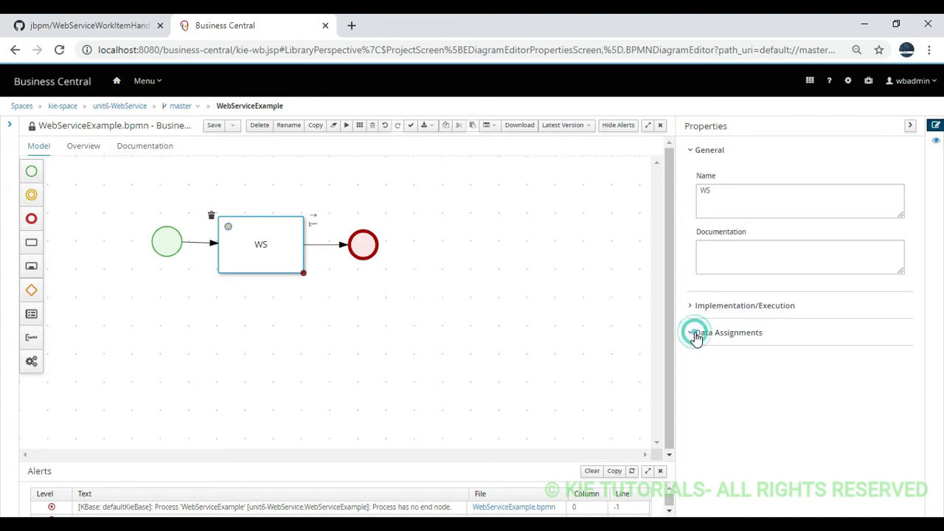
pyautogui.click(703, 373)
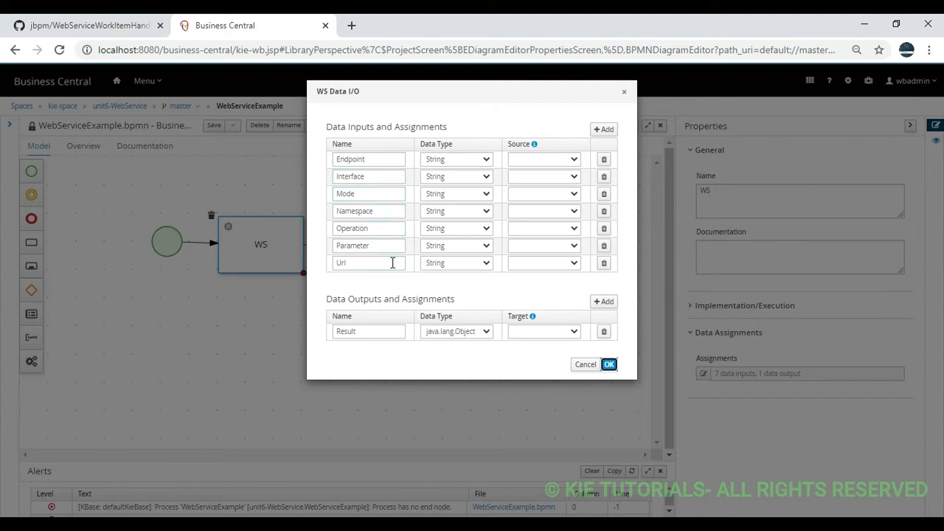
pyautogui.click(355, 31)
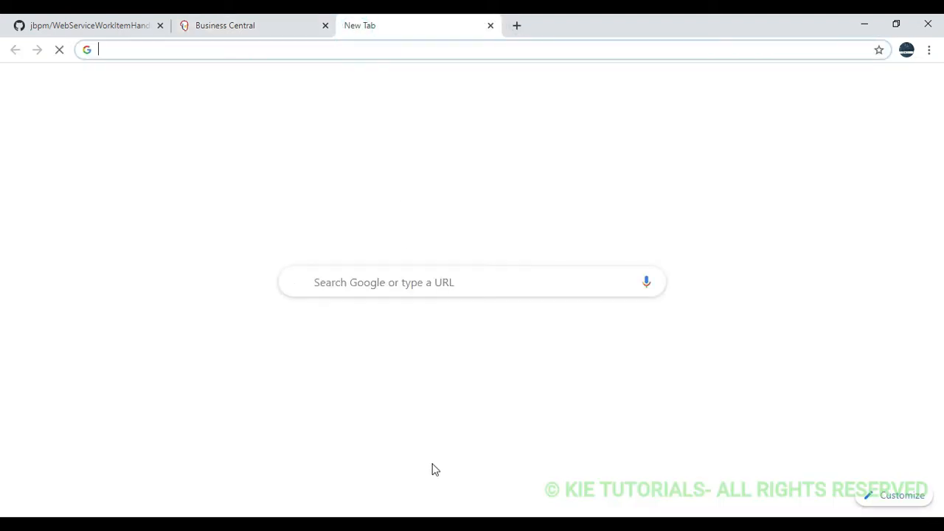
pyautogui.click(289, 525)
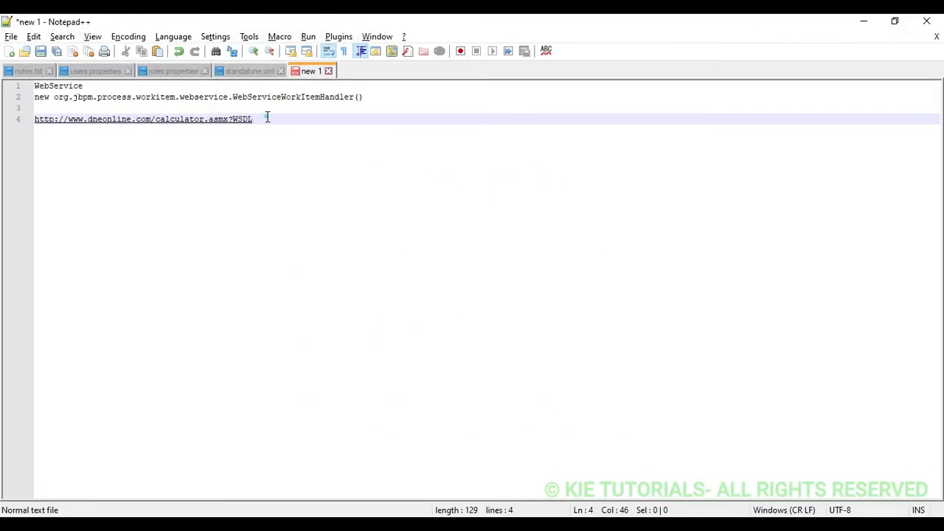
pyautogui.hotkey('shift', 'Home')
pyautogui.hotkey('ctrl', 'c')
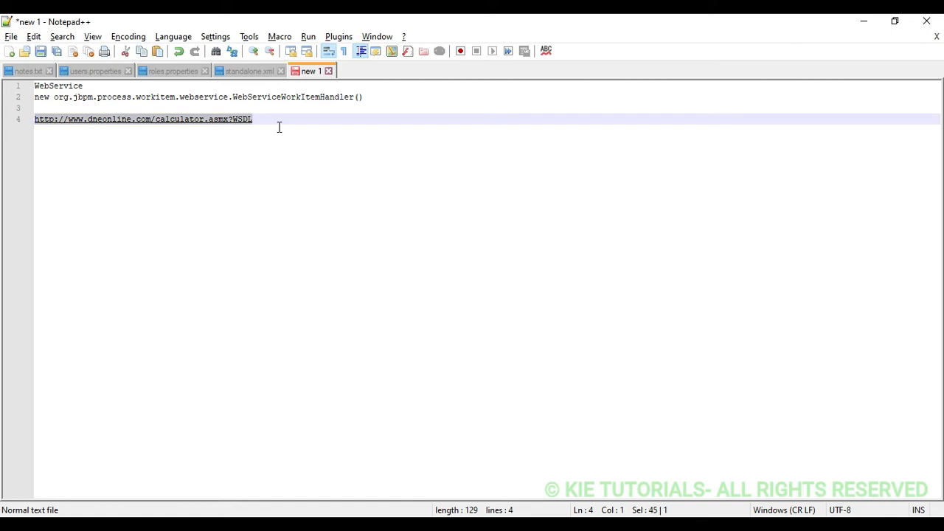
pyautogui.hotkey('alt', 'Tab')
pyautogui.click(334, 49)
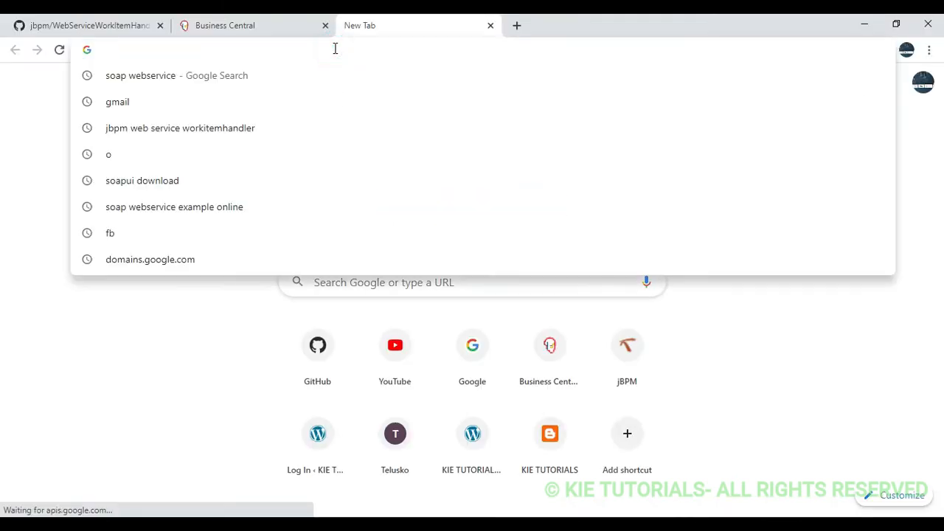
pyautogui.hotkey('ctrl', 'v')
pyautogui.press('Return')
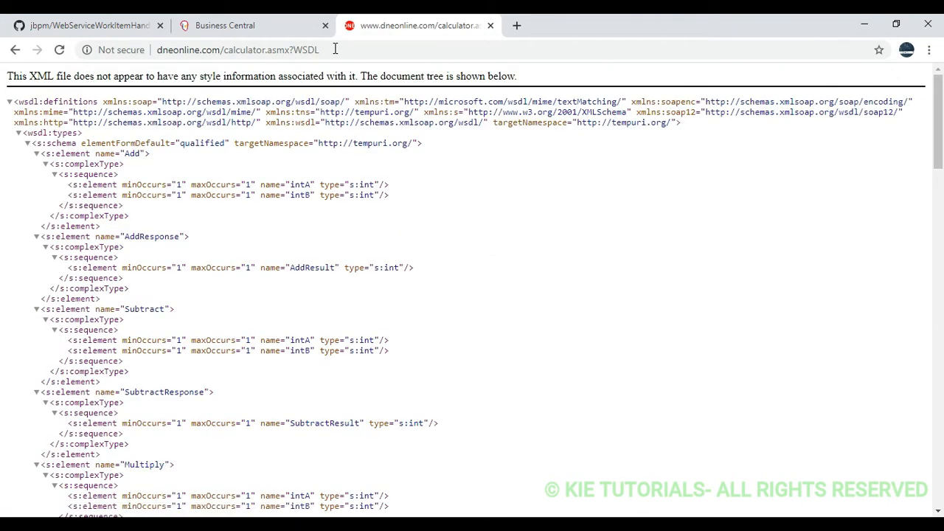
pyautogui.doubleClick(344, 48)
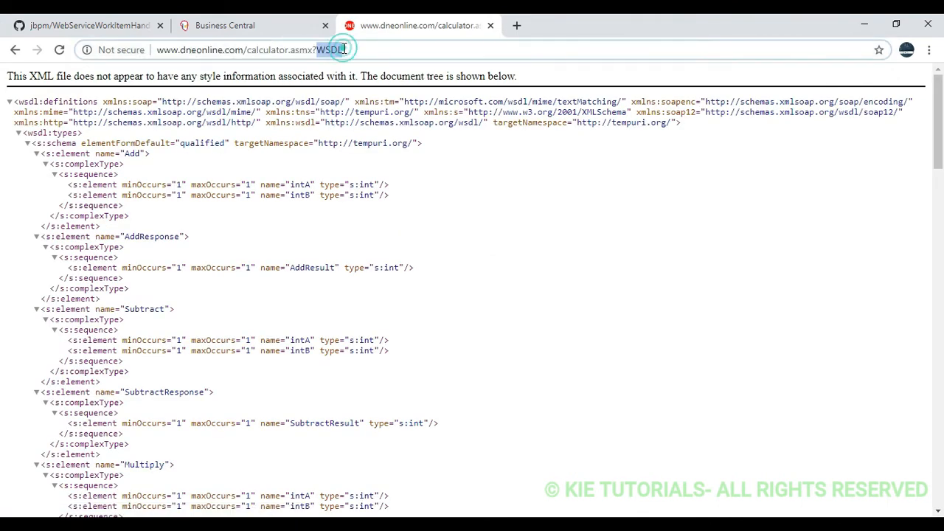
pyautogui.tripleClick(345, 48)
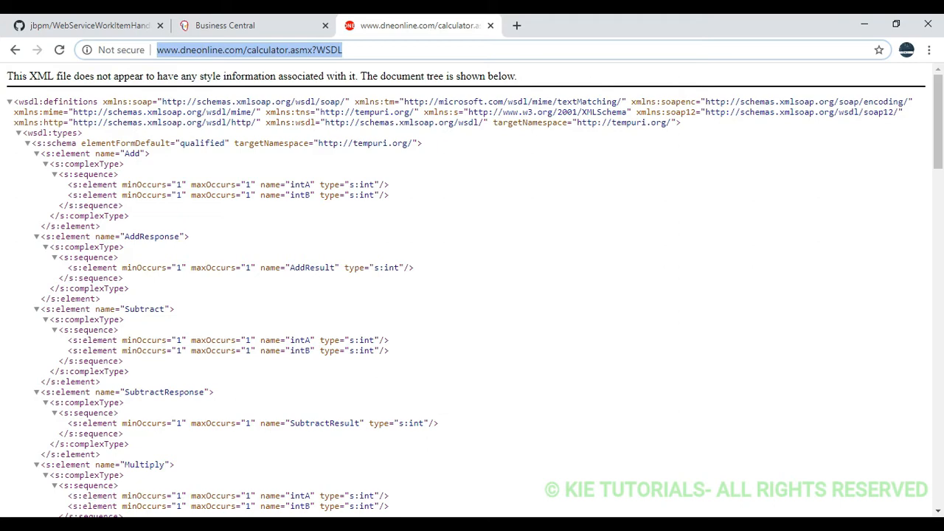
pyautogui.click(649, 525)
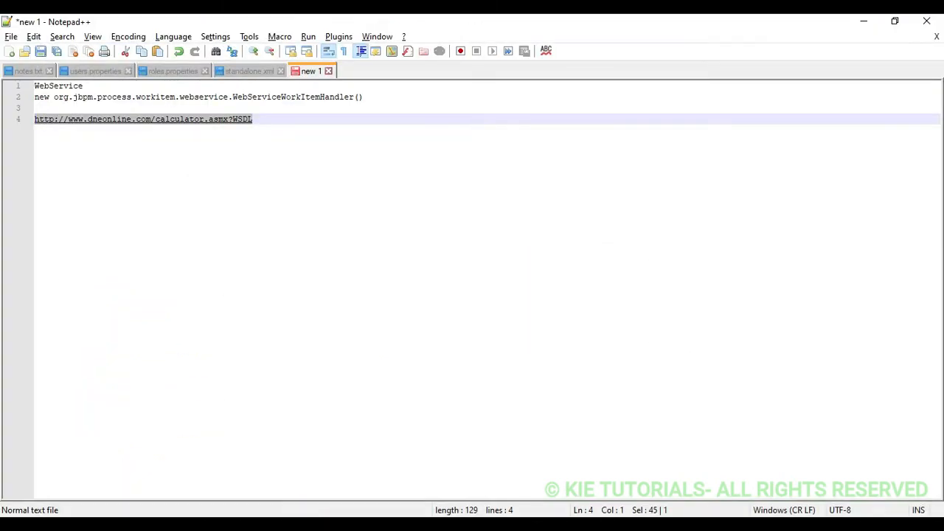
pyautogui.click(649, 525)
pyautogui.click(238, 24)
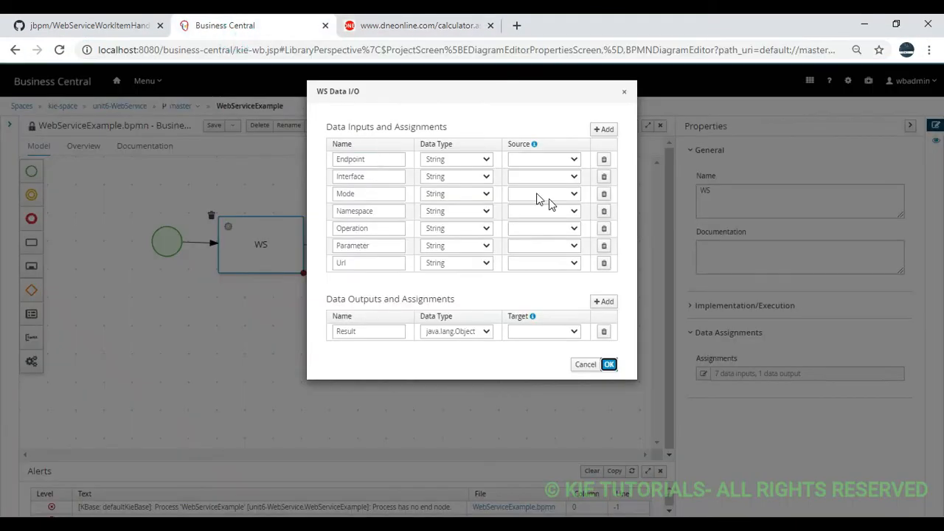
pyautogui.click(575, 264)
pyautogui.click(564, 282)
pyautogui.write('http://www.dneonline.com/calculator.asmx')
pyautogui.click(553, 282)
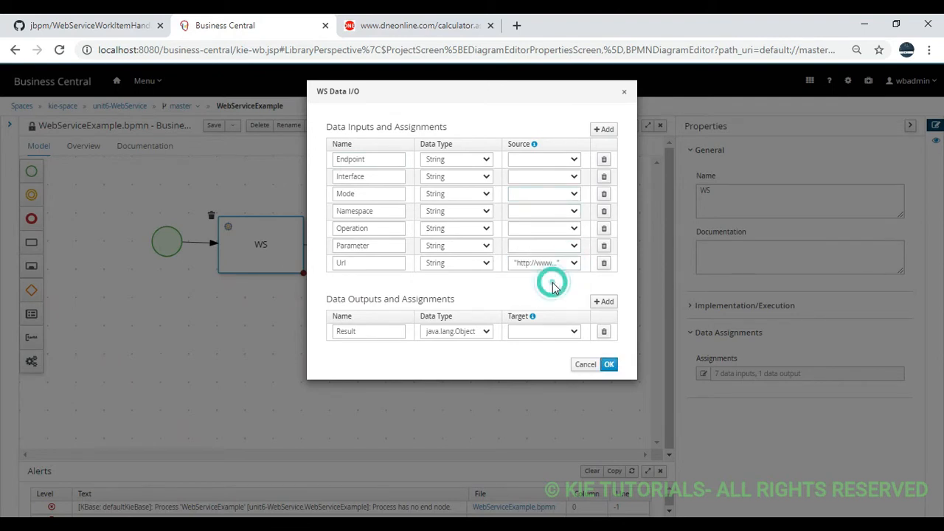
pyautogui.click(421, 25)
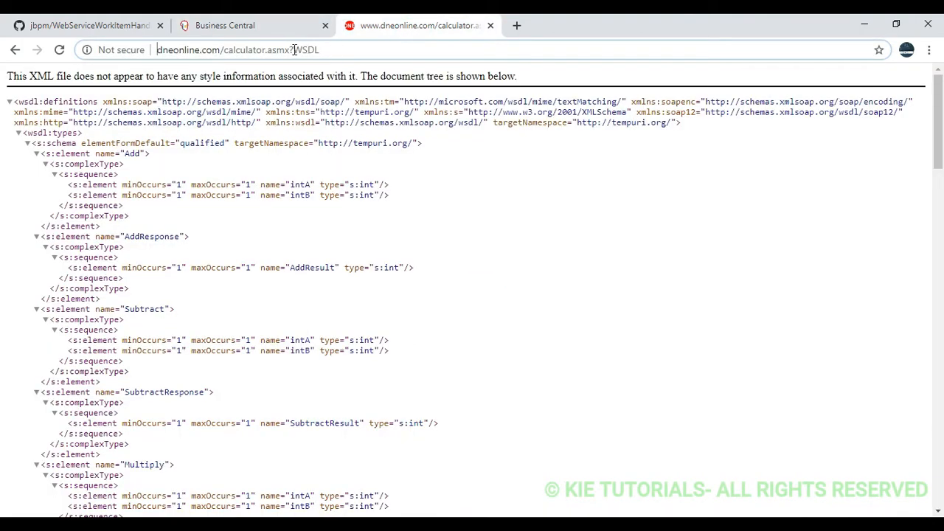
pyautogui.moveTo(291, 49); pyautogui.dragTo(157, 46)
pyautogui.hotkey('ctrl', 'c')
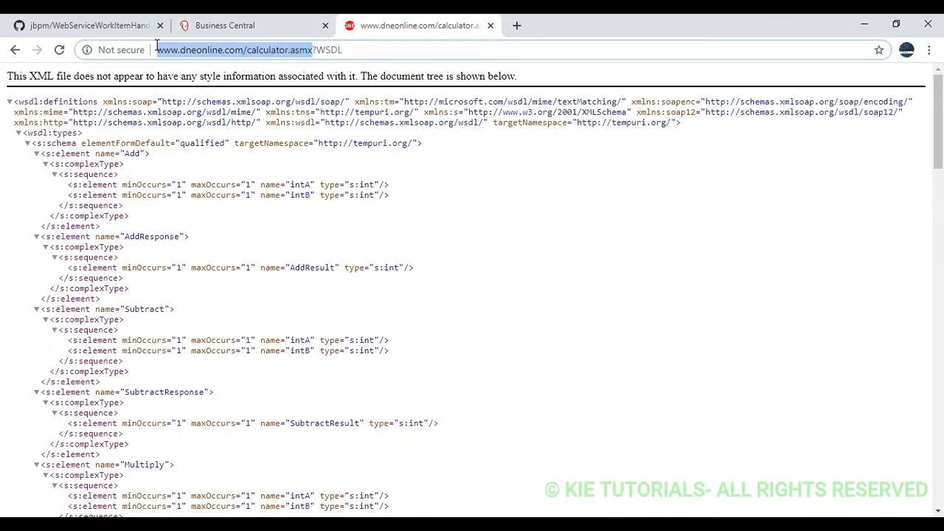
pyautogui.click(516, 25)
pyautogui.hotkey('ctrl', 'v')
pyautogui.press('Return')
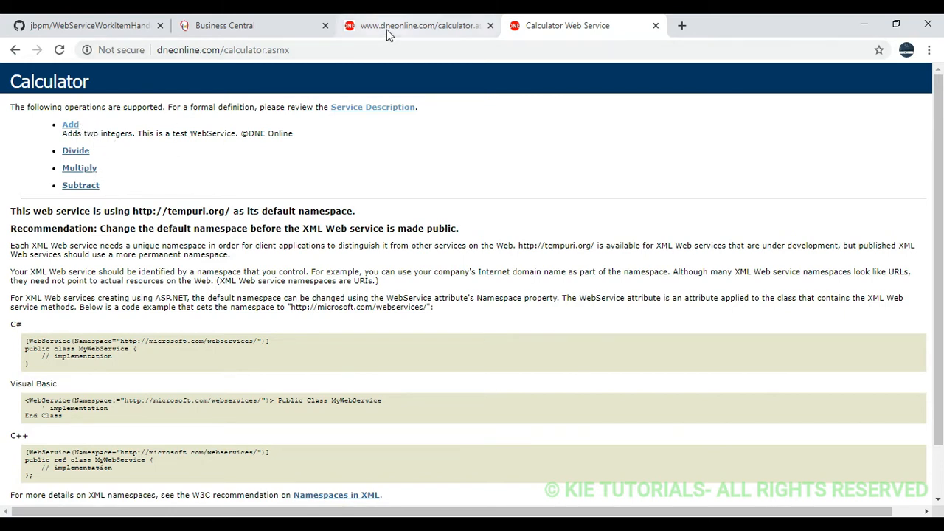
pyautogui.click(448, 54)
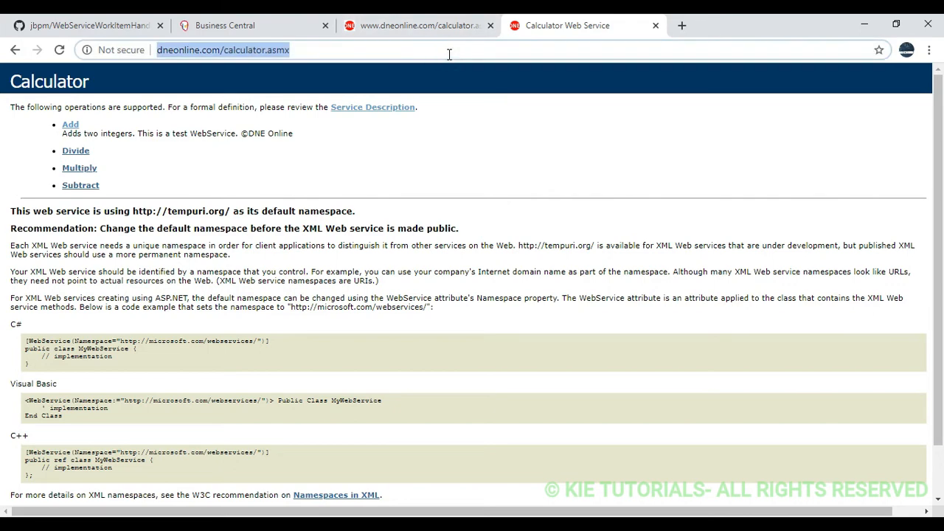
pyautogui.click(284, 22)
pyautogui.click(520, 164)
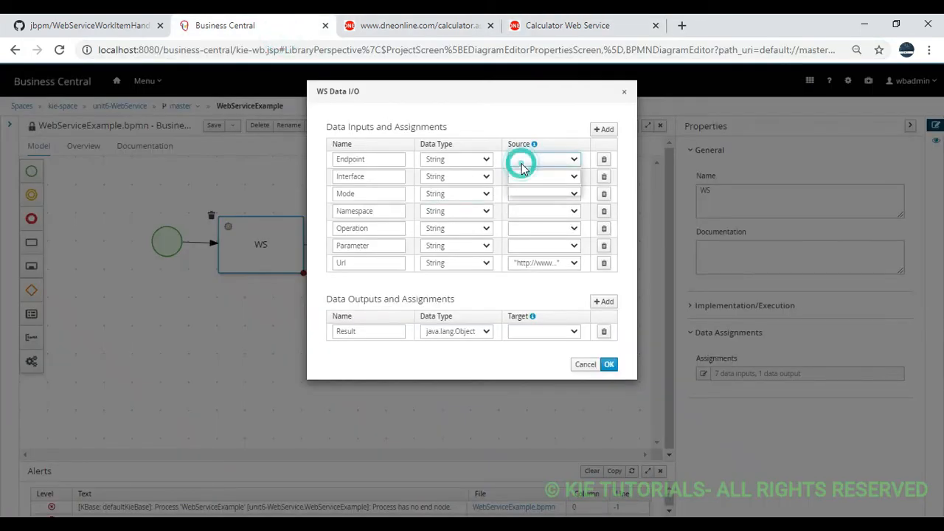
pyautogui.click(536, 180)
pyautogui.hotkey('ctrl', 'v')
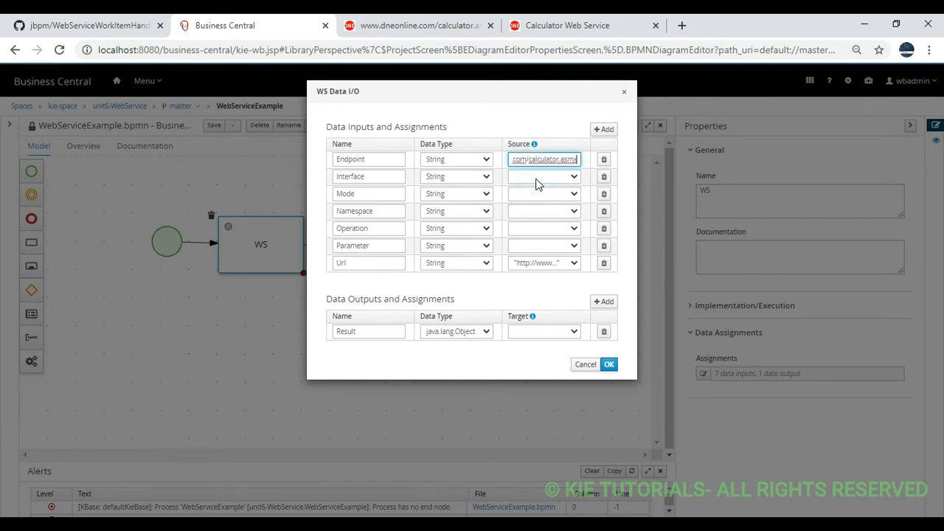
pyautogui.click(538, 180)
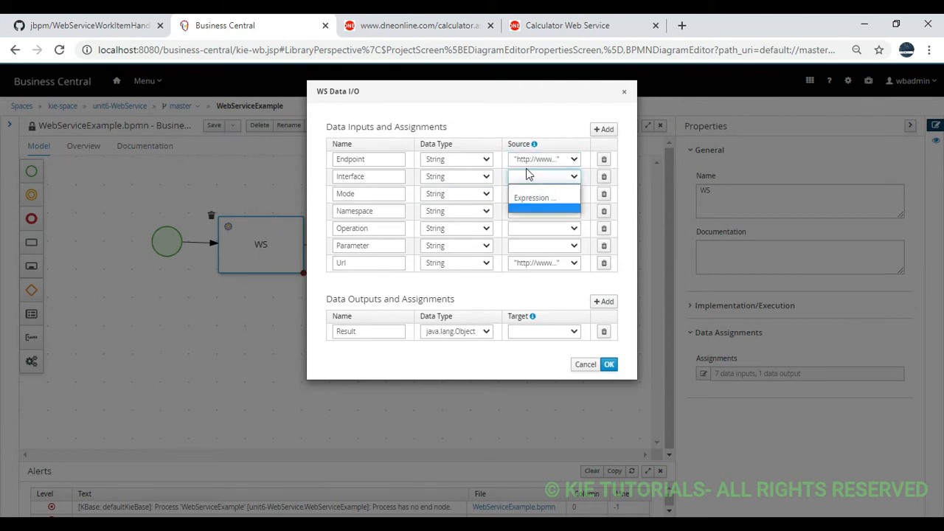
pyautogui.click(491, 137)
# - Copy the service name Calculator from the end of the WSDL and enter it as the WS task's Interface source in Business Central
pyautogui.click(431, 34)
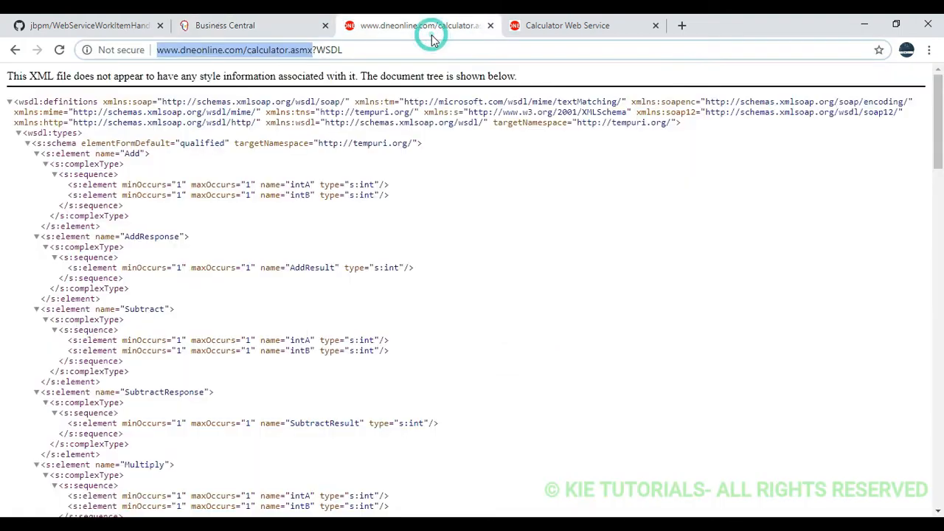
pyautogui.click(487, 185)
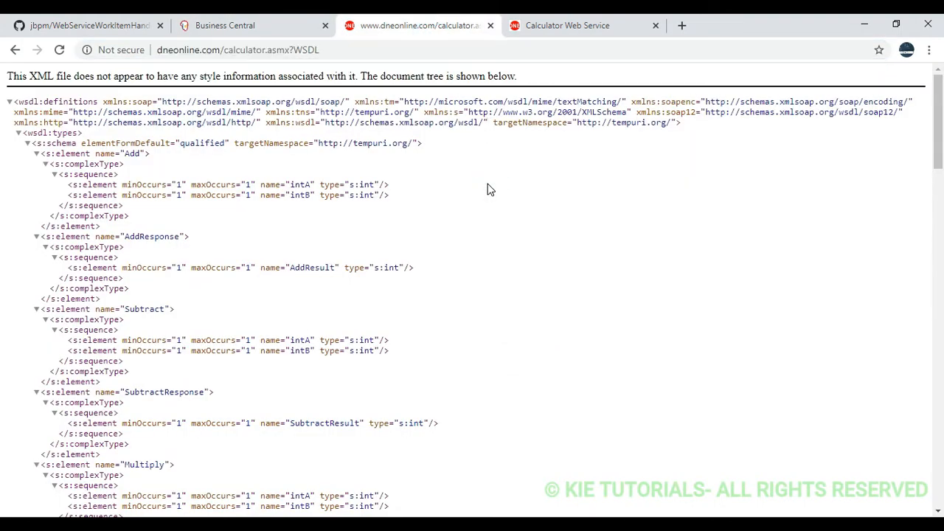
pyautogui.press('End')
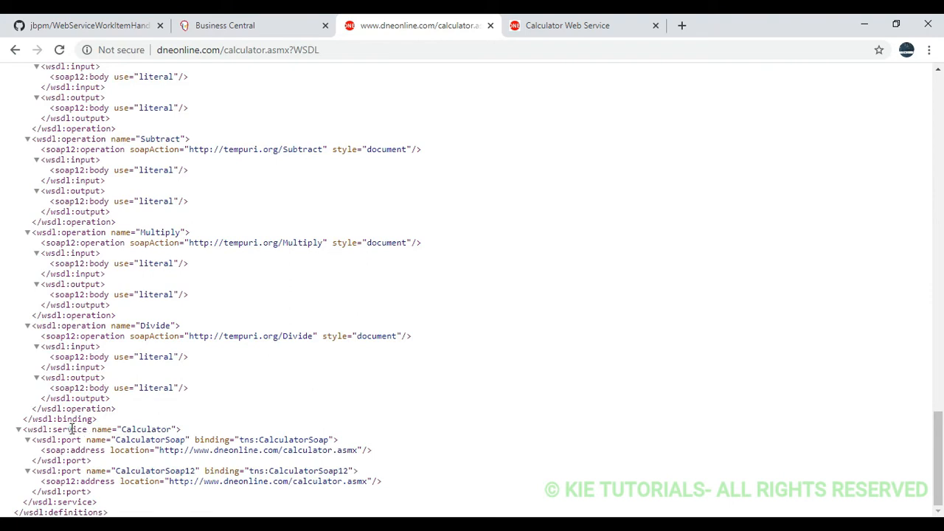
pyautogui.doubleClick(146, 428)
pyautogui.hotkey('ctrl', 'c')
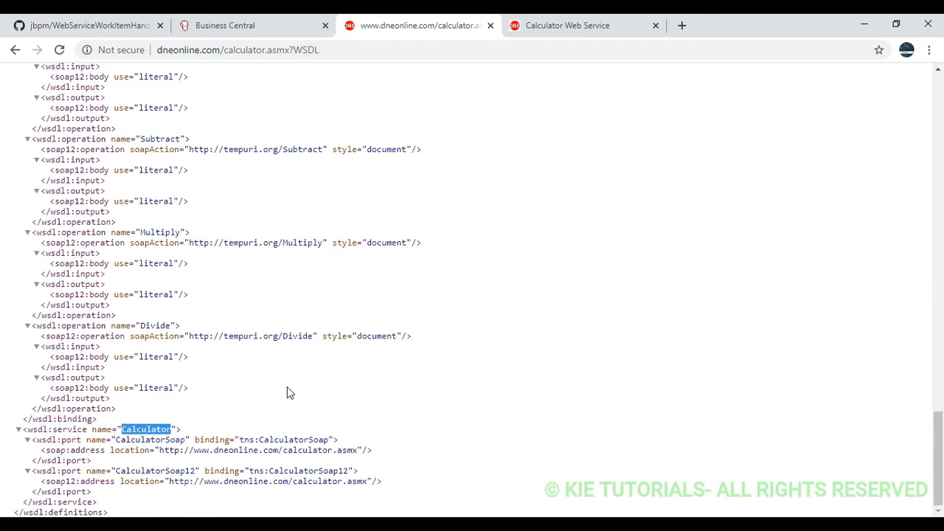
pyautogui.click(270, 24)
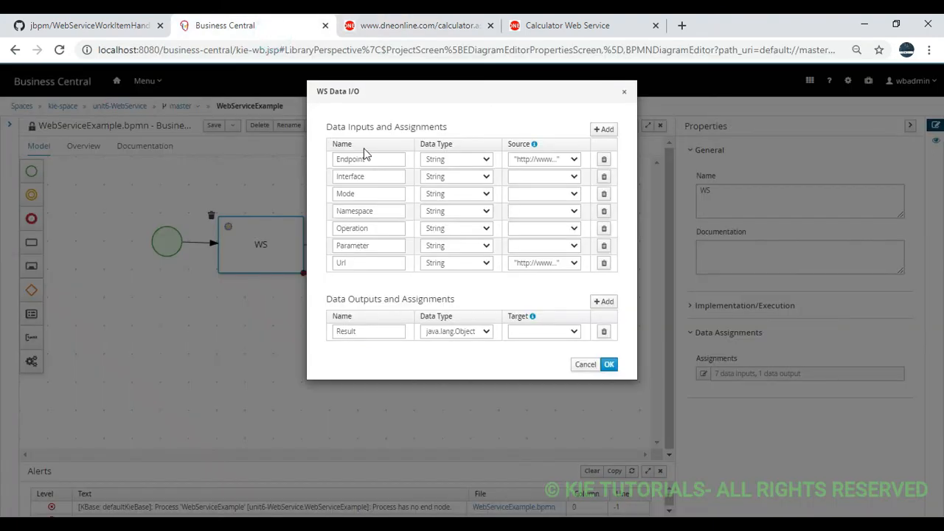
pyautogui.click(565, 176)
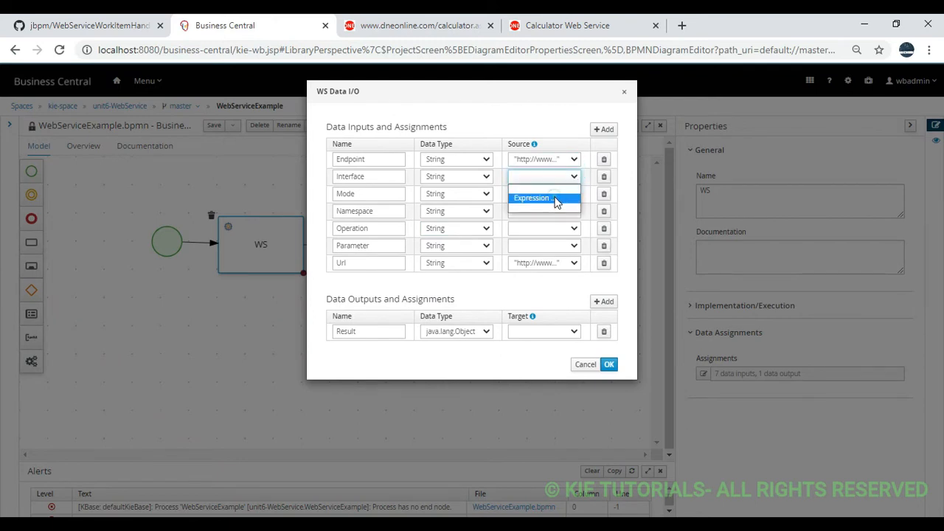
pyautogui.click(557, 199)
pyautogui.hotkey('ctrl', 'v')
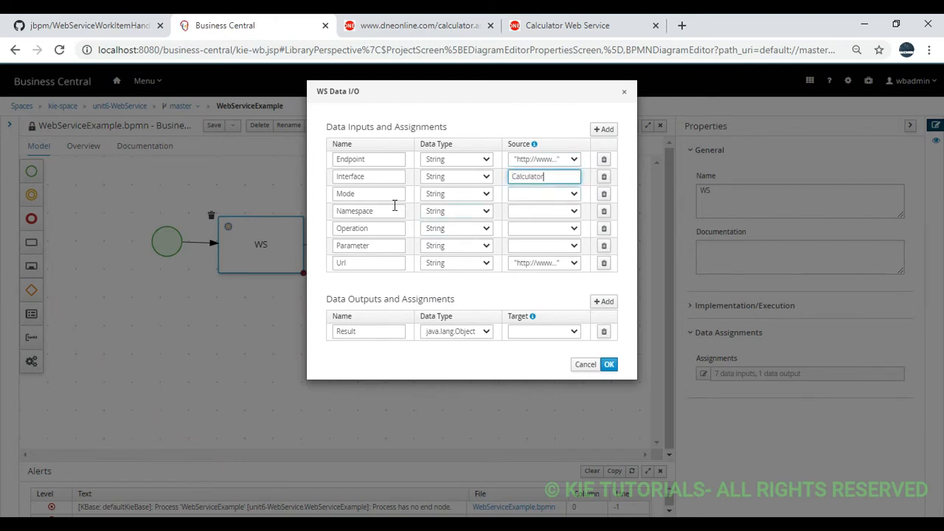
# - Set the source of the WS task's Mode input to the constant SYNC
pyautogui.click(539, 194)
pyautogui.click(548, 215)
pyautogui.write('SYNC')
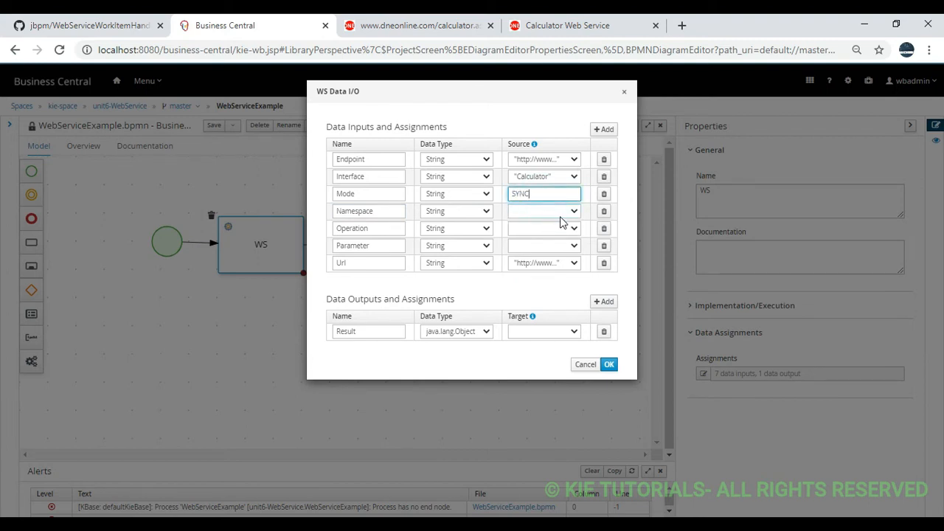
pyautogui.click(503, 211)
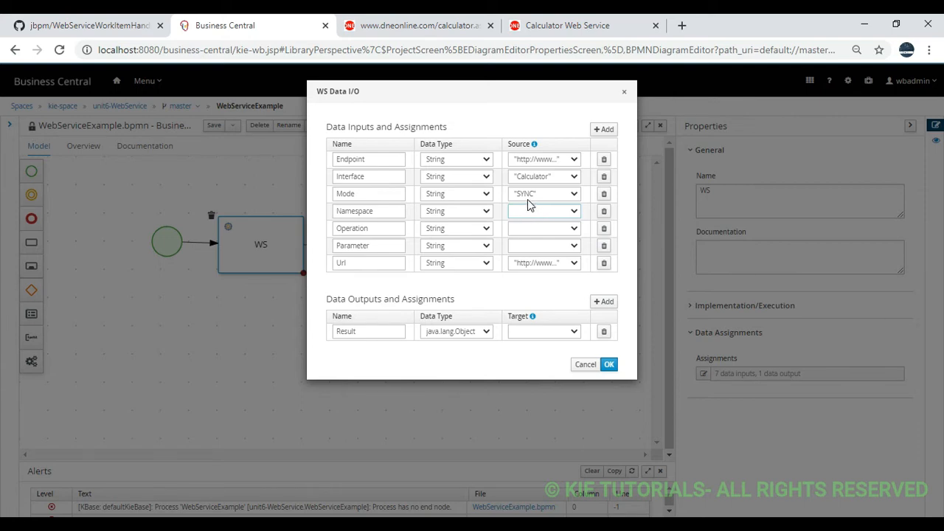
pyautogui.click(417, 27)
pyautogui.click(447, 111)
pyautogui.scroll(3, 448, 113)
pyautogui.scroll(20, 448, 113)
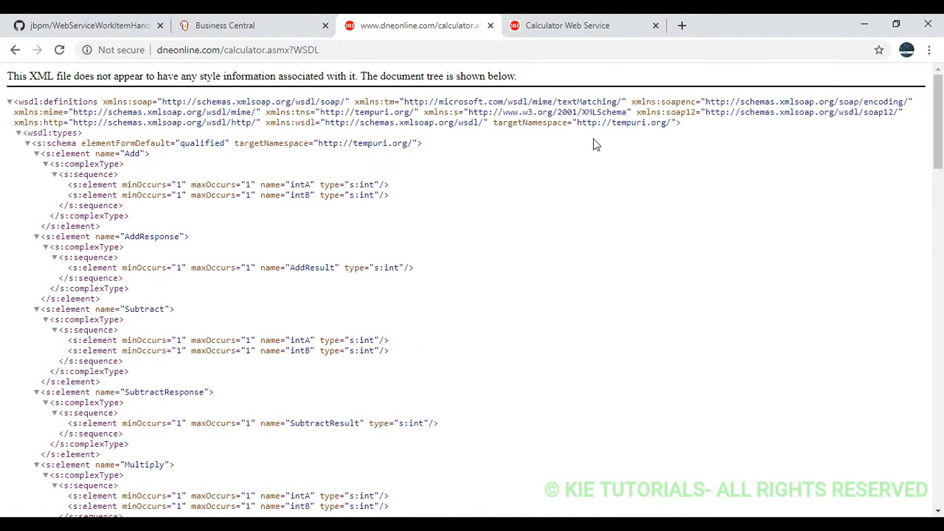
pyautogui.moveTo(579, 123); pyautogui.dragTo(665, 124)
pyautogui.hotkey('ctrl', 'c')
pyautogui.click(259, 27)
pyautogui.click(563, 213)
pyautogui.click(554, 235)
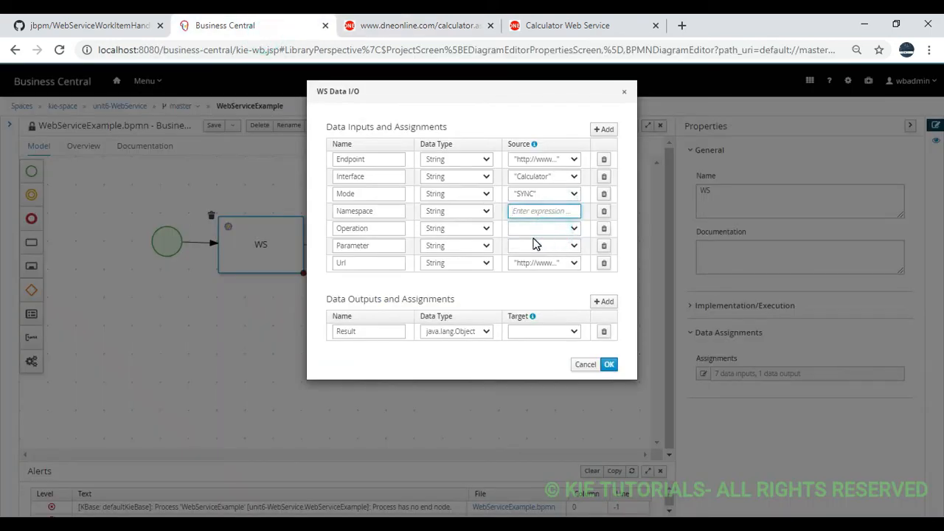
pyautogui.hotkey('ctrl', 'v')
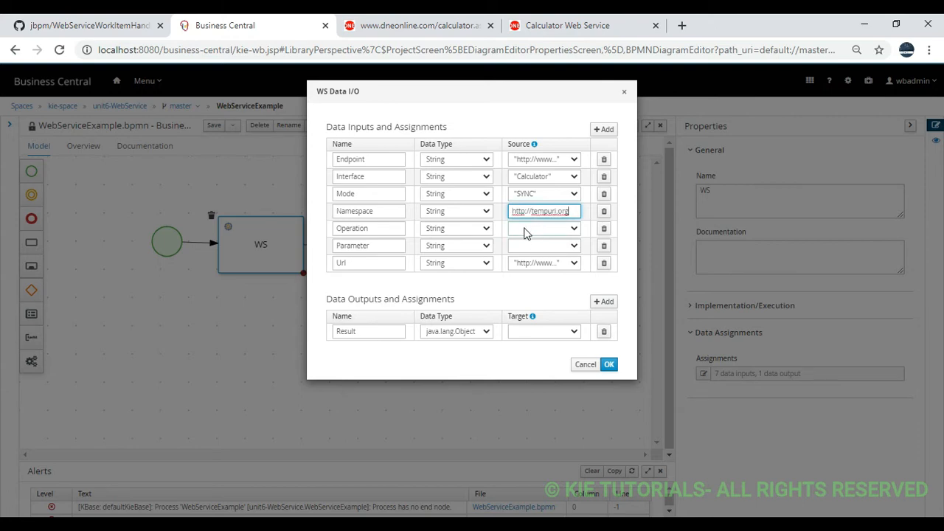
# - Look up the Add element in the WSDL and set the source of the WS task's Operation input to the constant Add
pyautogui.click(417, 25)
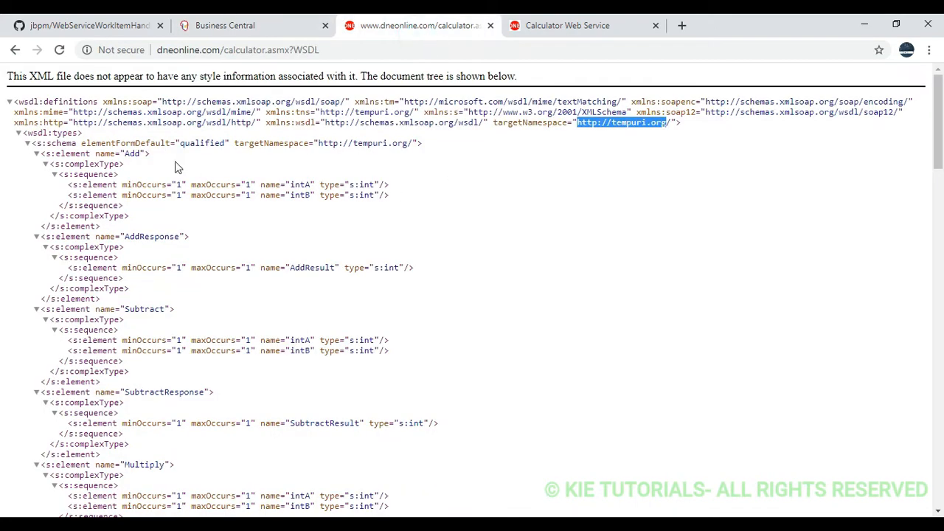
pyautogui.doubleClick(133, 154)
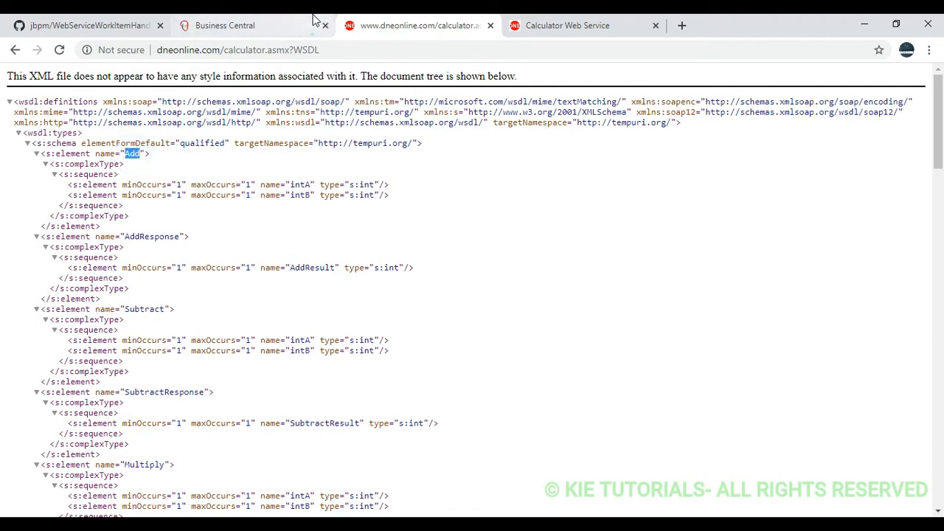
pyautogui.click(281, 25)
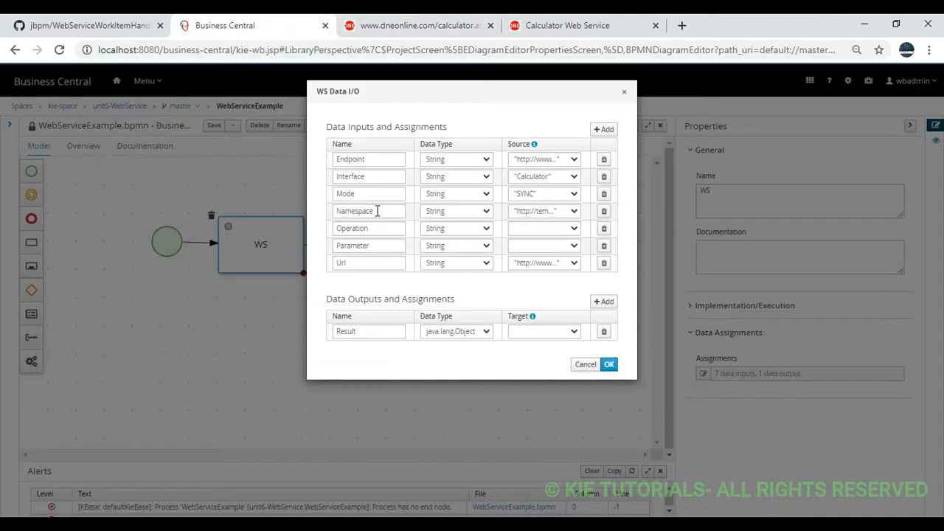
pyautogui.click(560, 234)
pyautogui.click(553, 251)
pyautogui.write('Add')
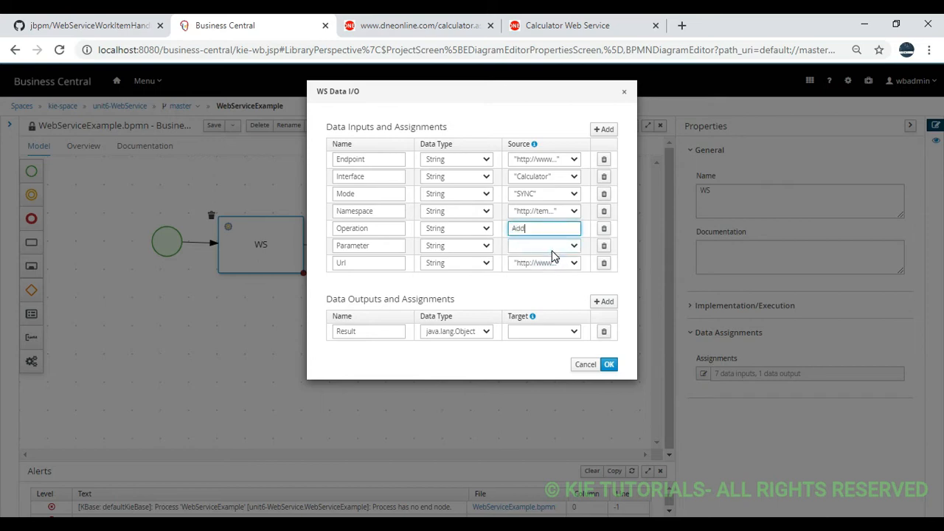
pyautogui.click(547, 288)
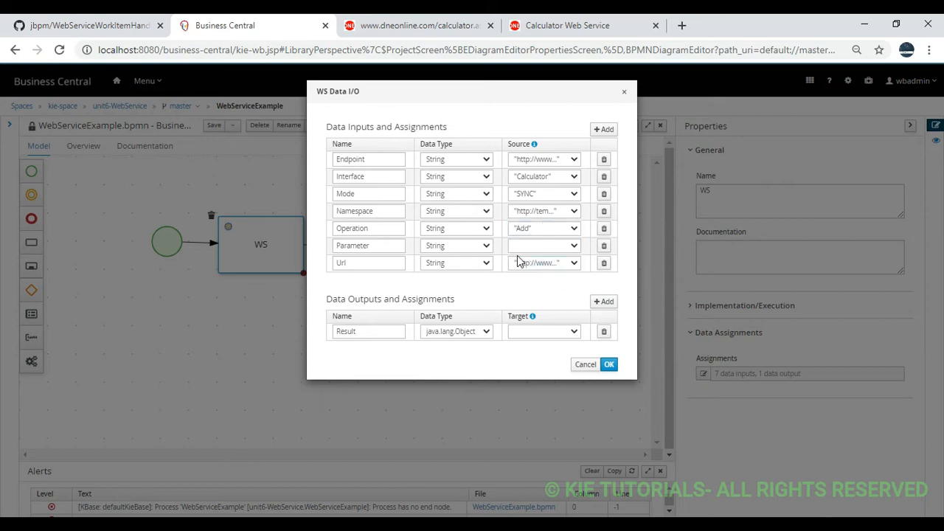
# - Check the Add element's intA and intB parameters in the WSDL, and accept the WS task's data assignments in Business Central
pyautogui.click(378, 24)
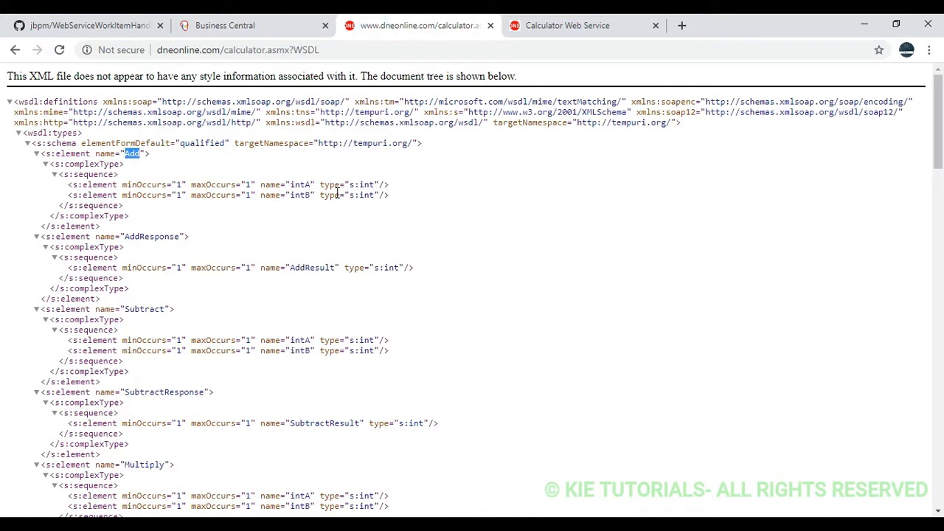
pyautogui.doubleClick(303, 194)
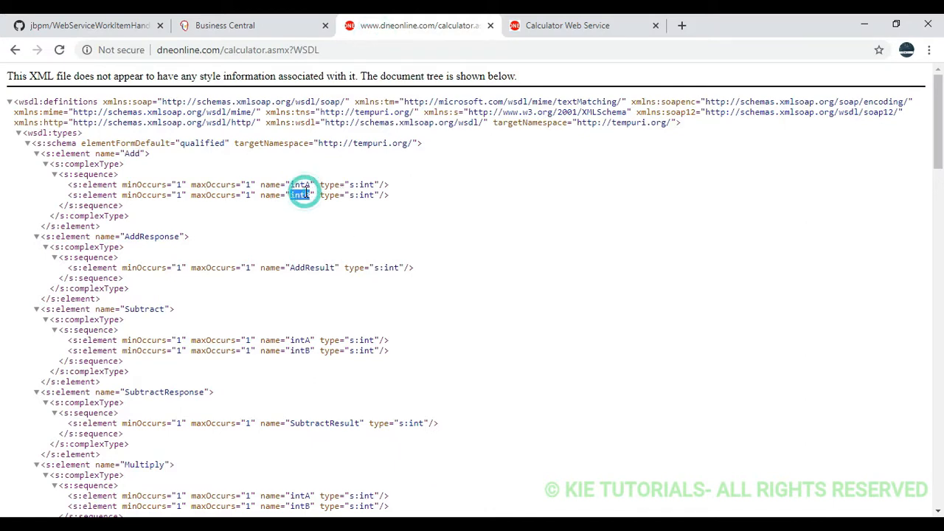
pyautogui.doubleClick(301, 184)
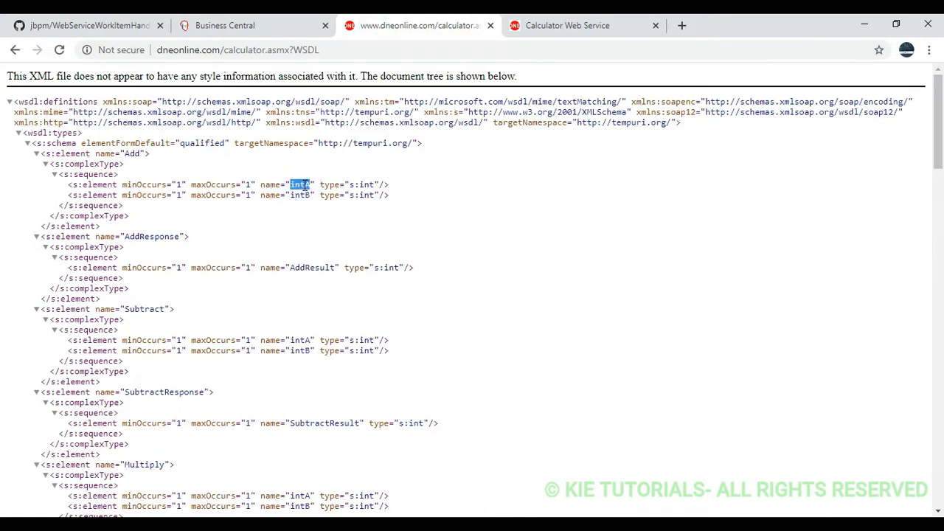
pyautogui.click(258, 22)
pyautogui.click(609, 365)
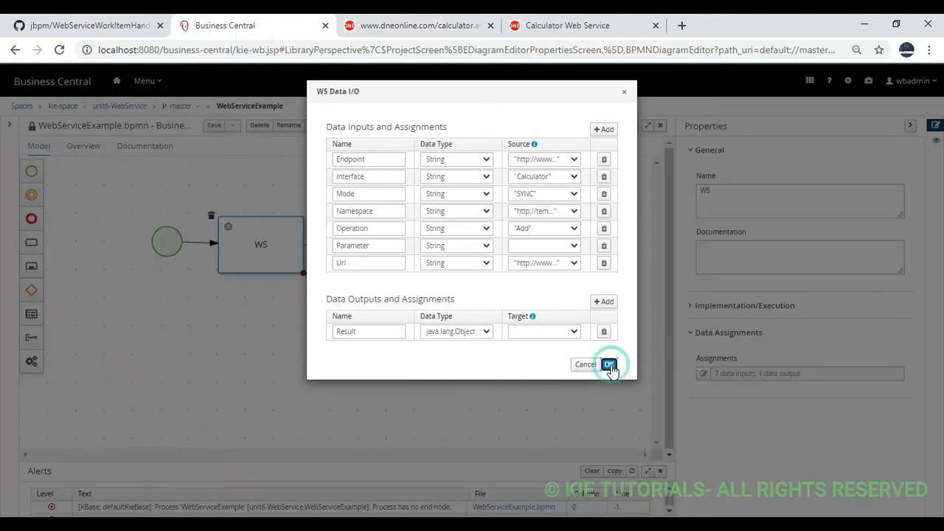
# - Add a blank process variable to the WebServiceExample process's data
pyautogui.click(583, 311)
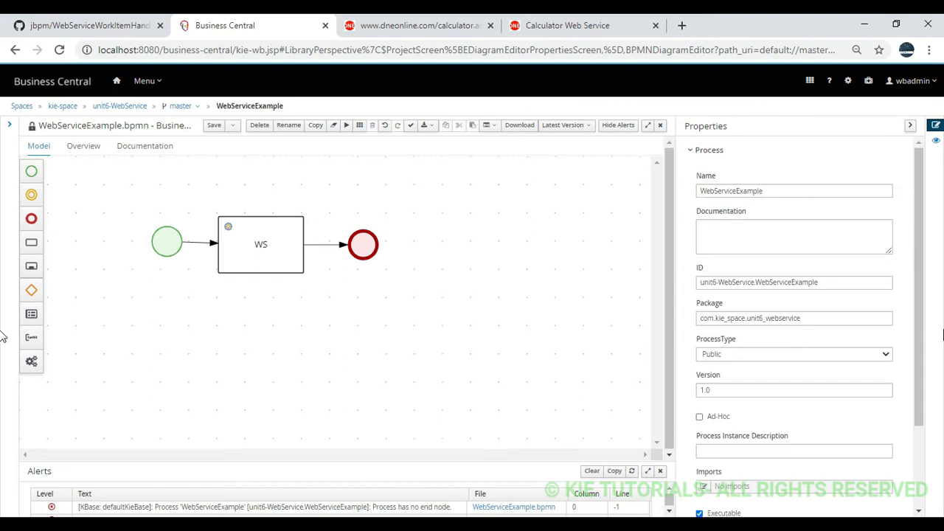
pyautogui.moveTo(920, 303); pyautogui.dragTo(923, 437)
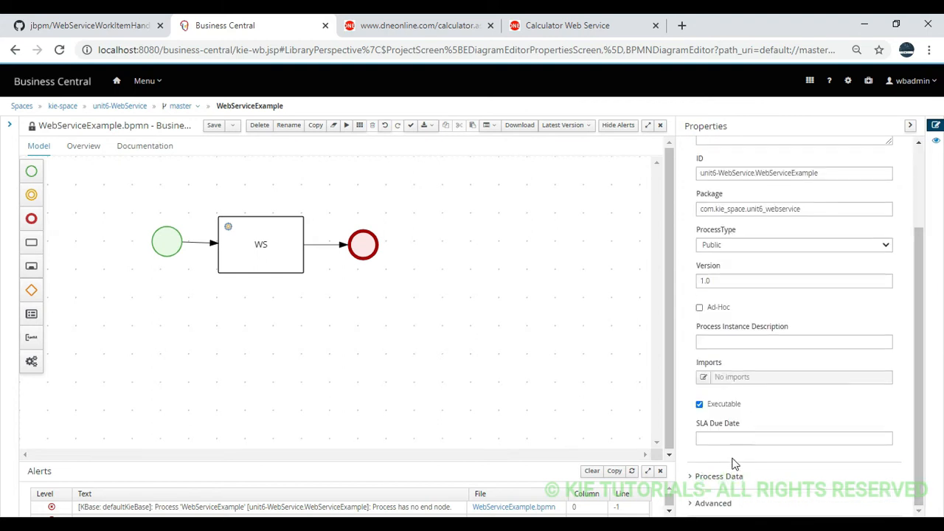
pyautogui.click(692, 477)
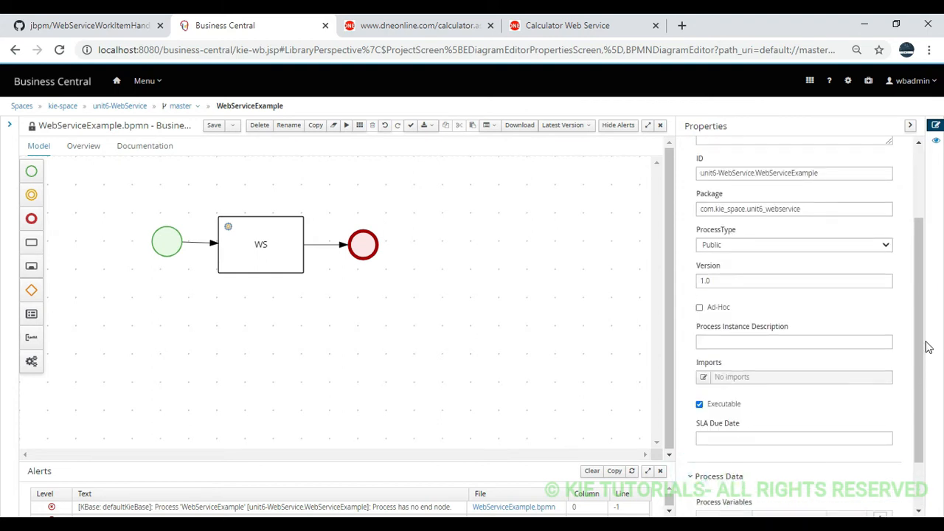
pyautogui.moveTo(920, 332); pyautogui.dragTo(920, 436)
pyautogui.click(880, 454)
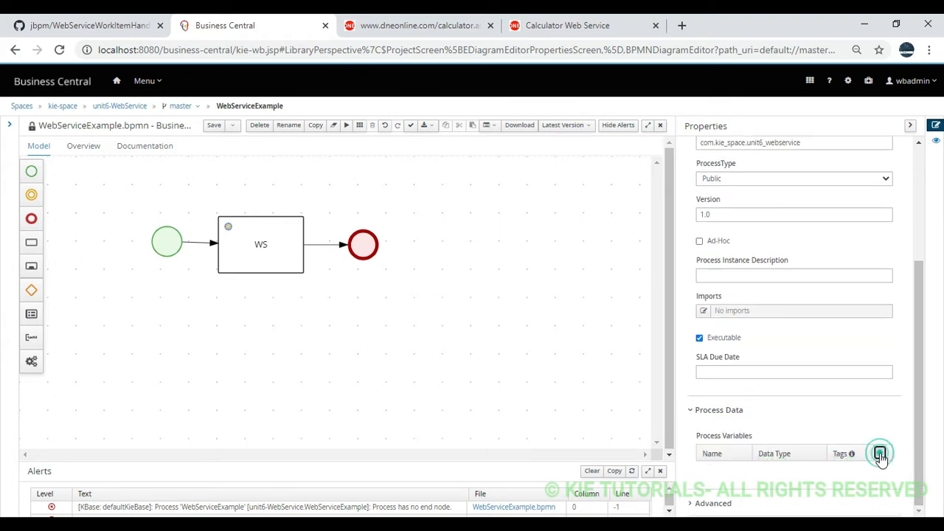
# - Assign the custom tag intA to the blank process variable
pyautogui.moveTo(918, 392); pyautogui.dragTo(918, 451)
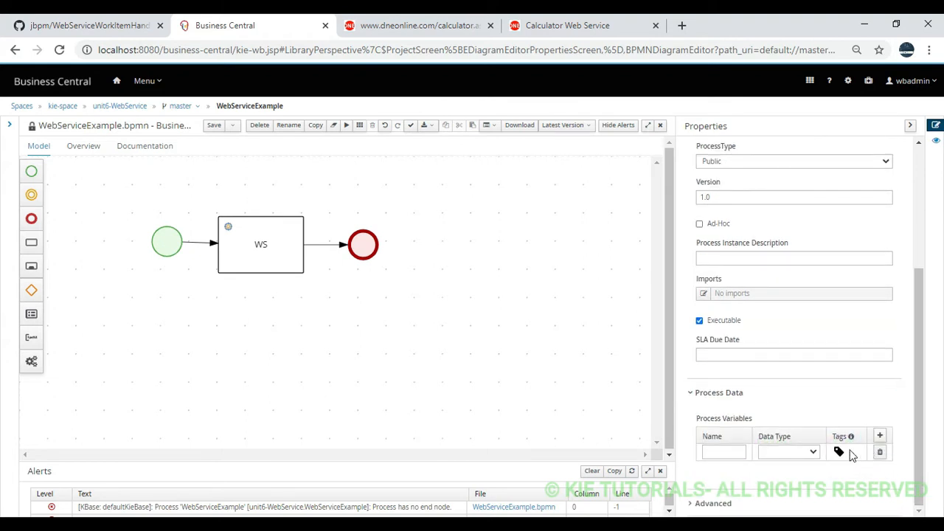
pyautogui.click(839, 452)
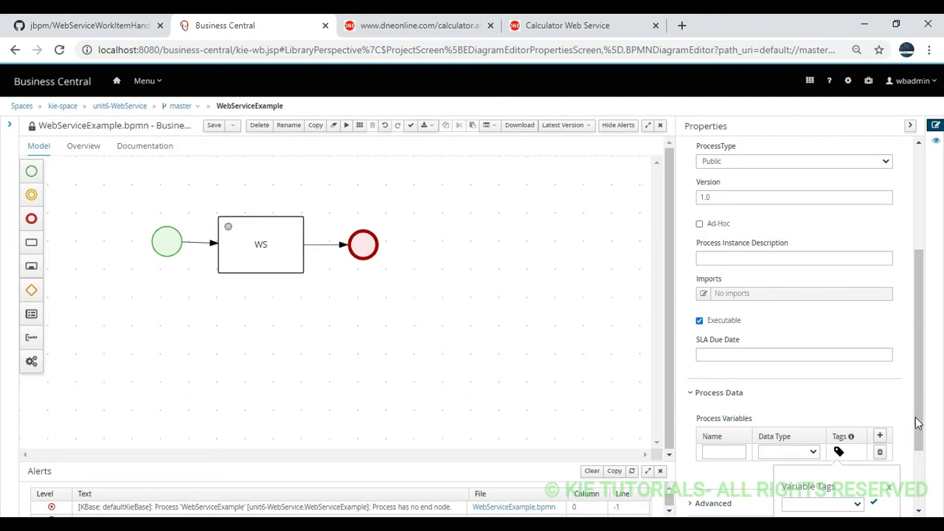
pyautogui.scroll(-3, 913, 425)
pyautogui.click(860, 404)
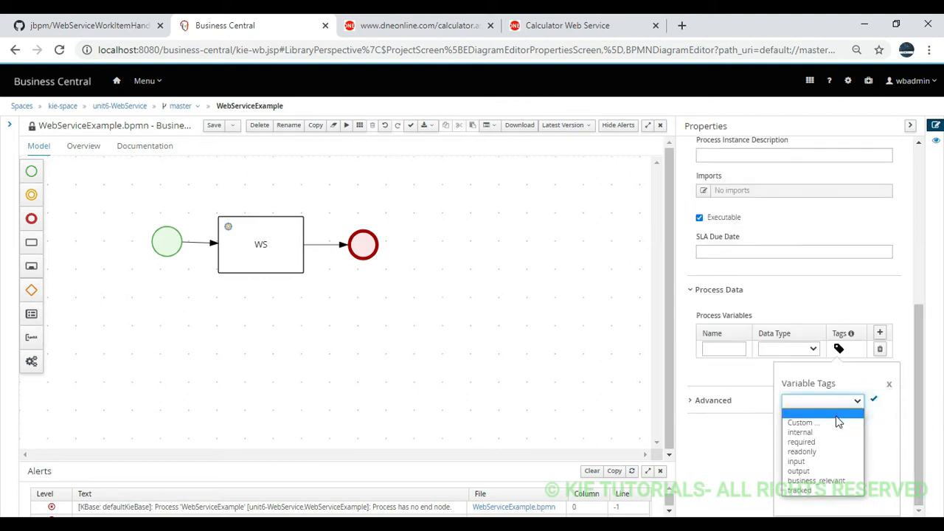
pyautogui.click(826, 418)
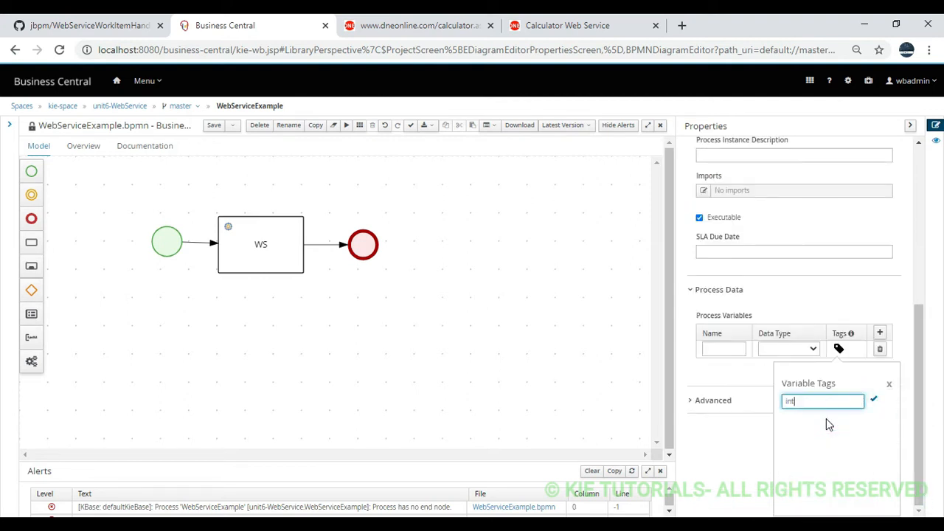
pyautogui.click(873, 399)
# - Set the intA-tagged process variable's data type to Integer and name it intA
pyautogui.click(796, 348)
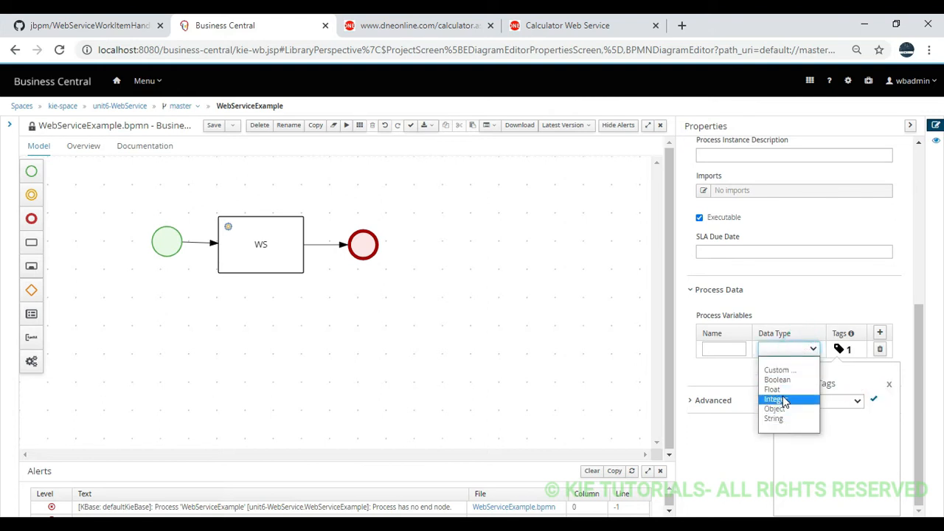
pyautogui.click(778, 398)
pyautogui.click(735, 353)
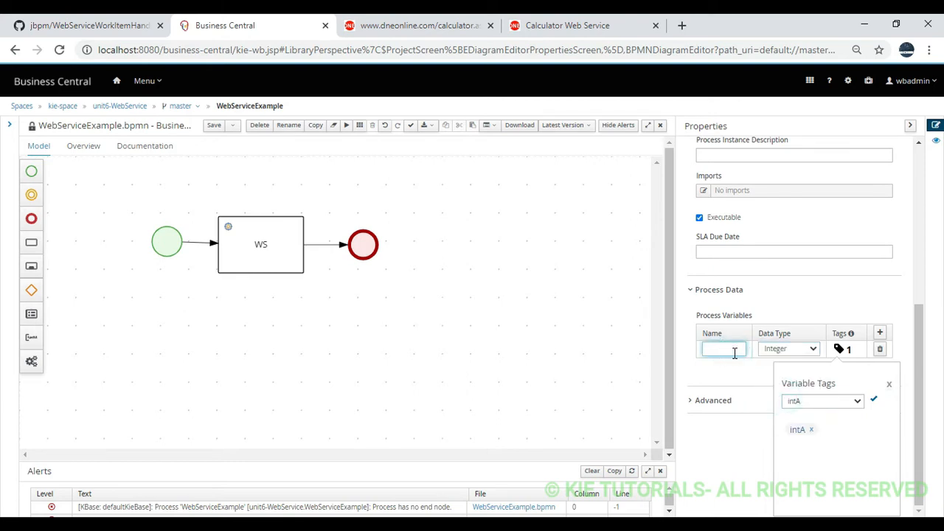
pyautogui.click(875, 400)
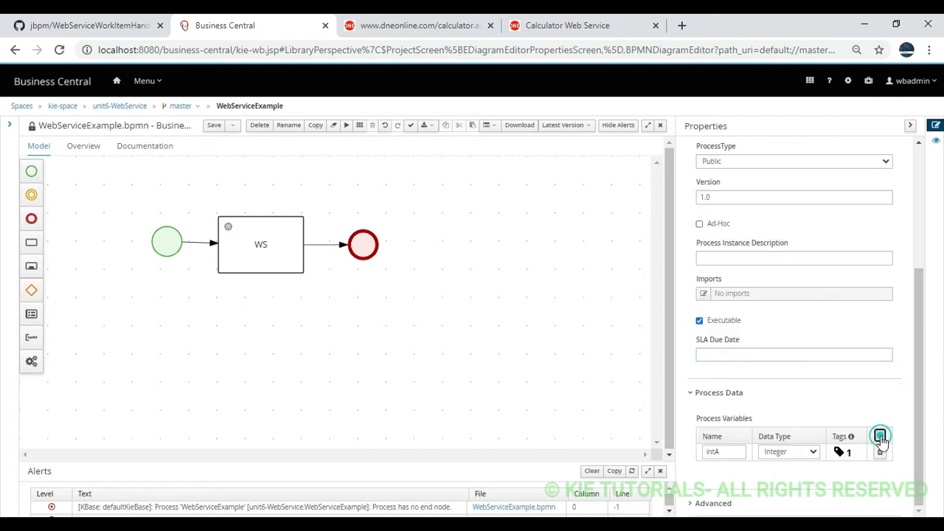
# - Add a second process variable and give it the custom tag intB
pyautogui.click(882, 438)
pyautogui.scroll(-2, 921, 411)
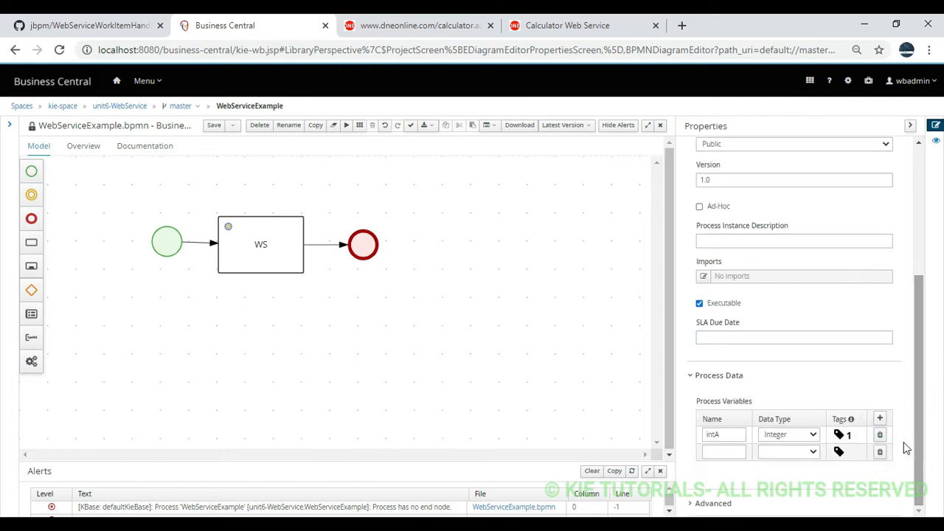
pyautogui.click(839, 451)
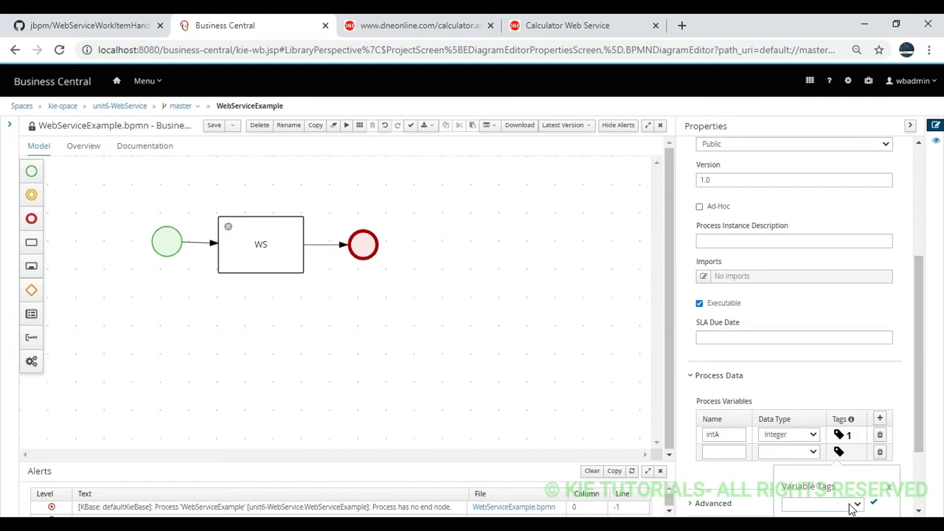
pyautogui.scroll(-3, 920, 468)
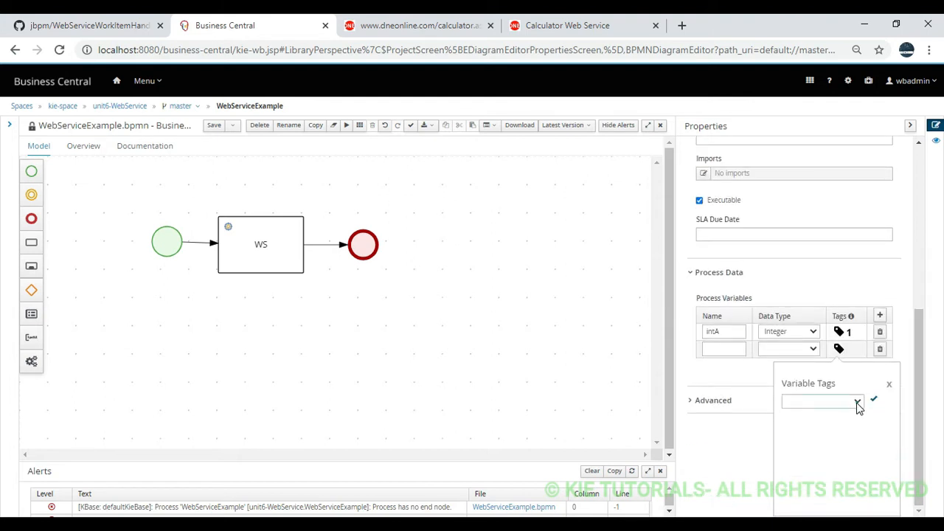
pyautogui.click(856, 401)
pyautogui.click(823, 422)
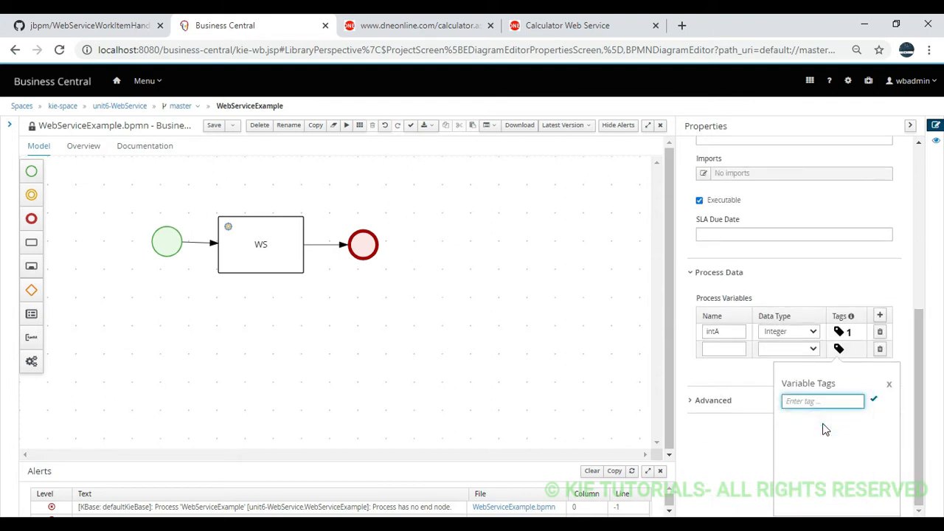
pyautogui.click(874, 399)
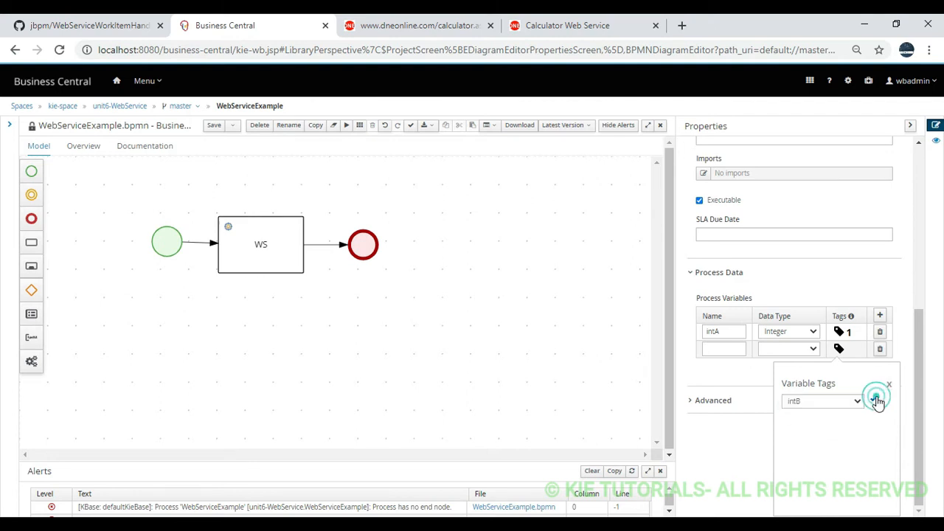
# - Set the second process variable's data type to Integer and name it intB
pyautogui.click(808, 348)
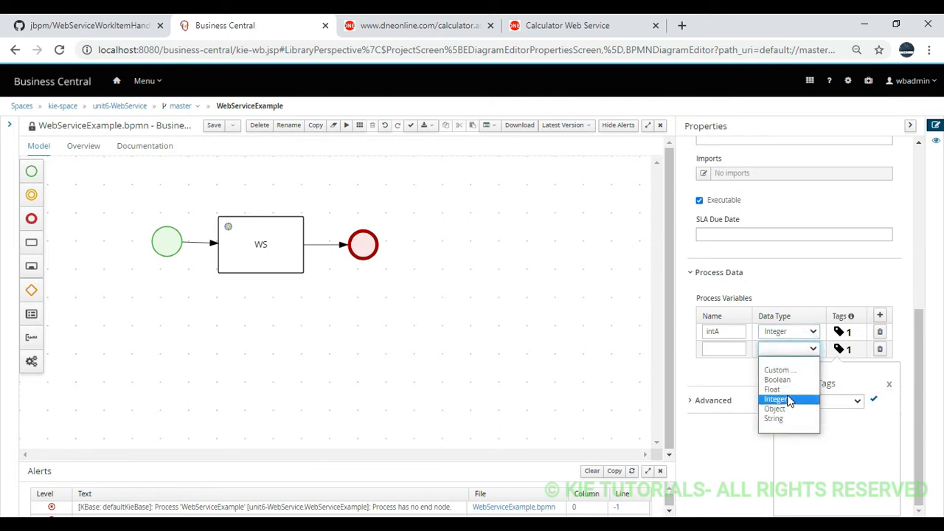
pyautogui.click(786, 399)
pyautogui.click(735, 353)
pyautogui.write('intB')
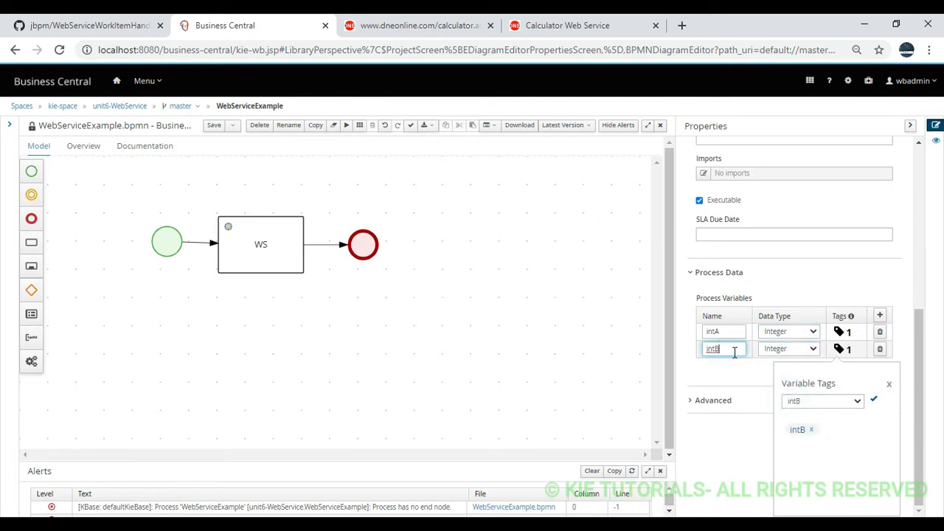
pyautogui.click(890, 386)
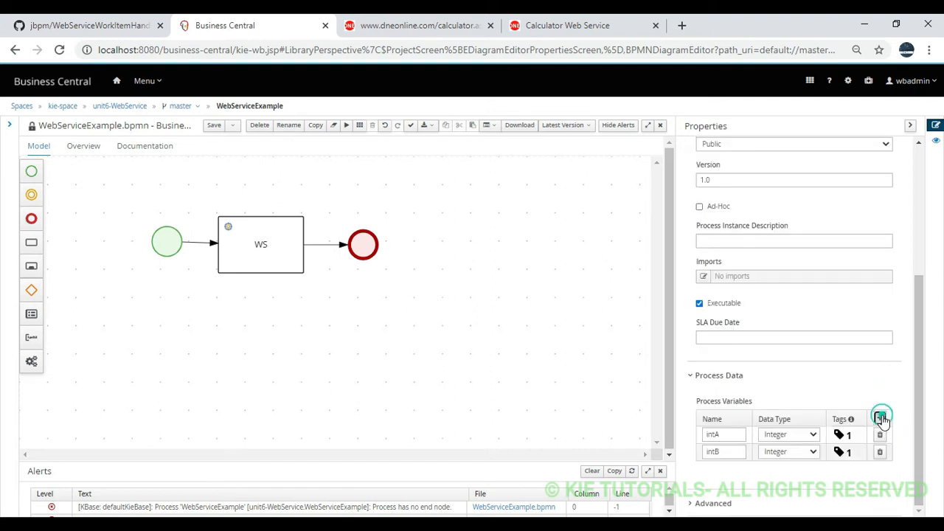
# - Add a third process variable and give it the custom tag intVar
pyautogui.click(879, 419)
pyautogui.moveTo(914, 406); pyautogui.dragTo(915, 416)
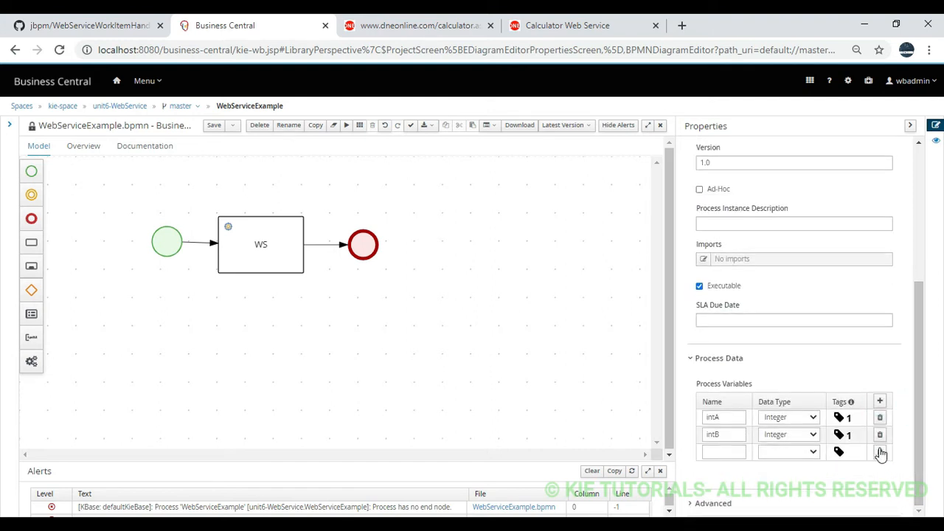
pyautogui.click(840, 452)
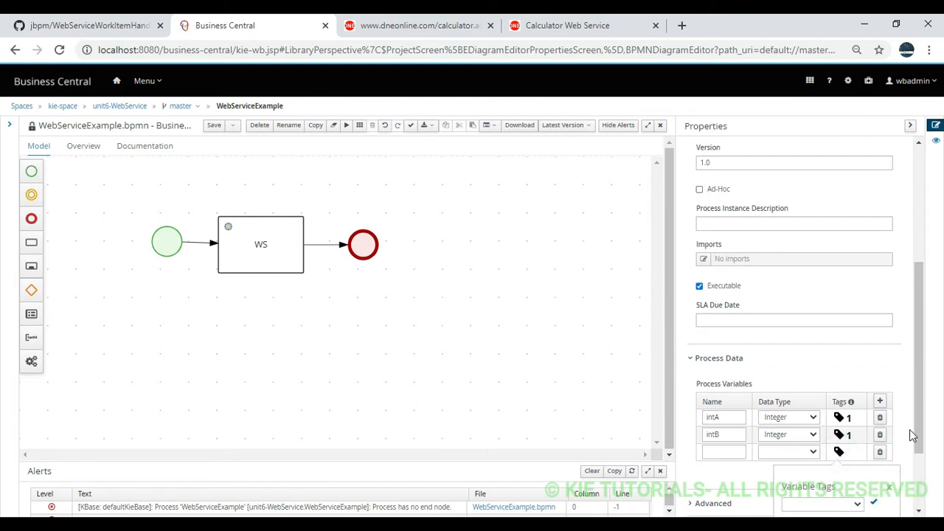
pyautogui.scroll(-3, 918, 425)
pyautogui.click(859, 400)
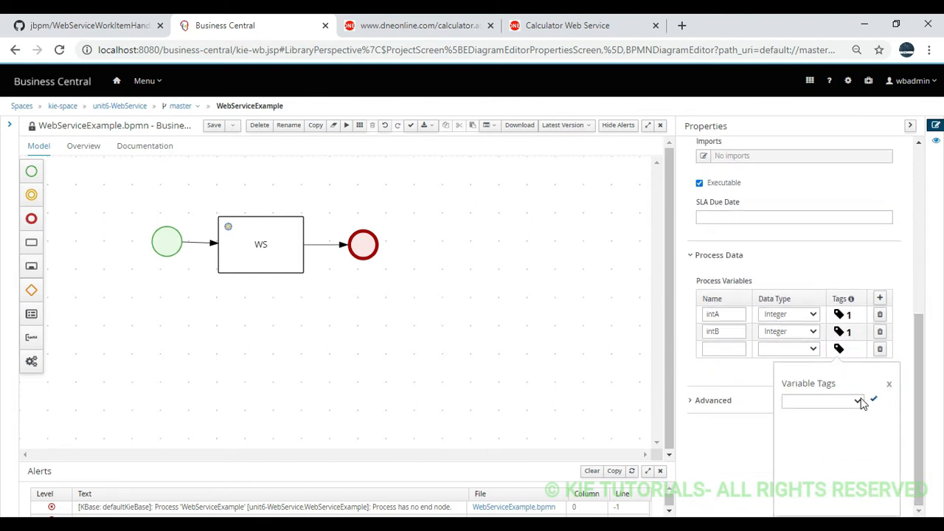
pyautogui.click(835, 423)
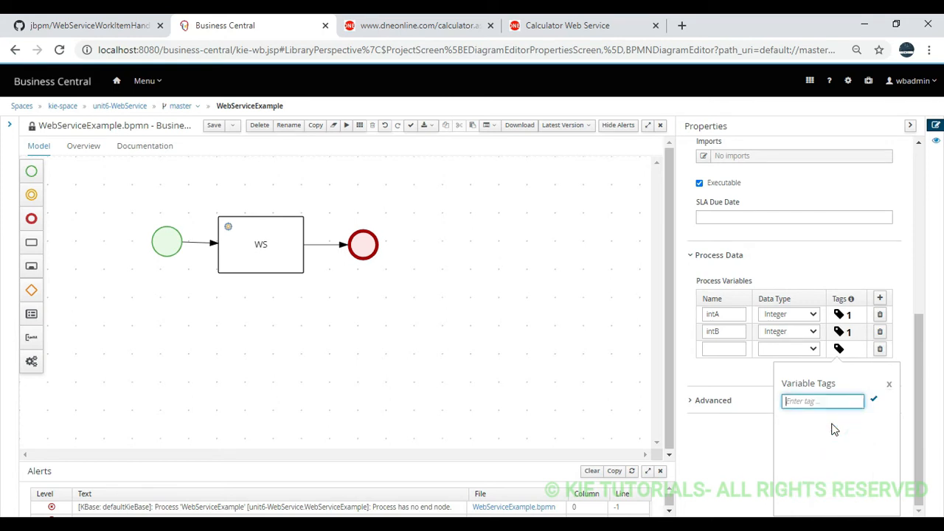
pyautogui.write('intVar')
pyautogui.click(876, 400)
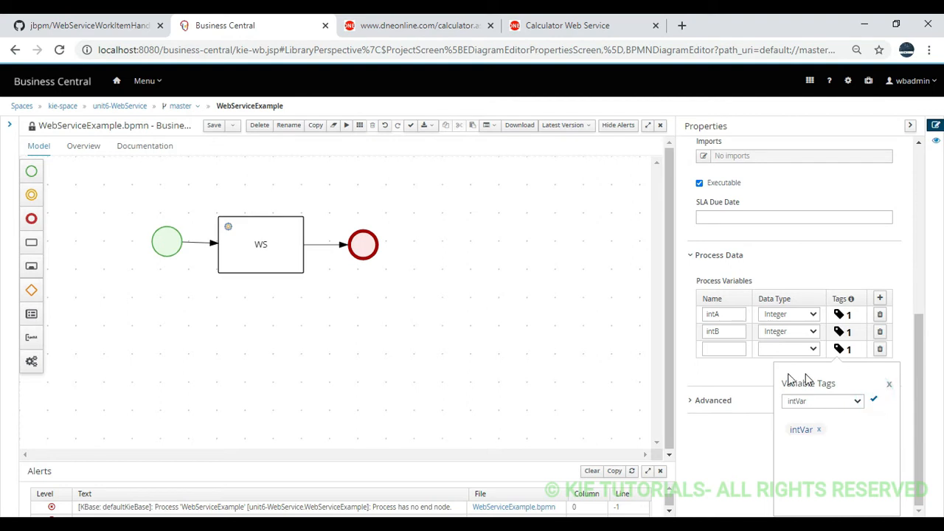
# - Name the third process variable intVar and set its data type to Object
pyautogui.click(736, 349)
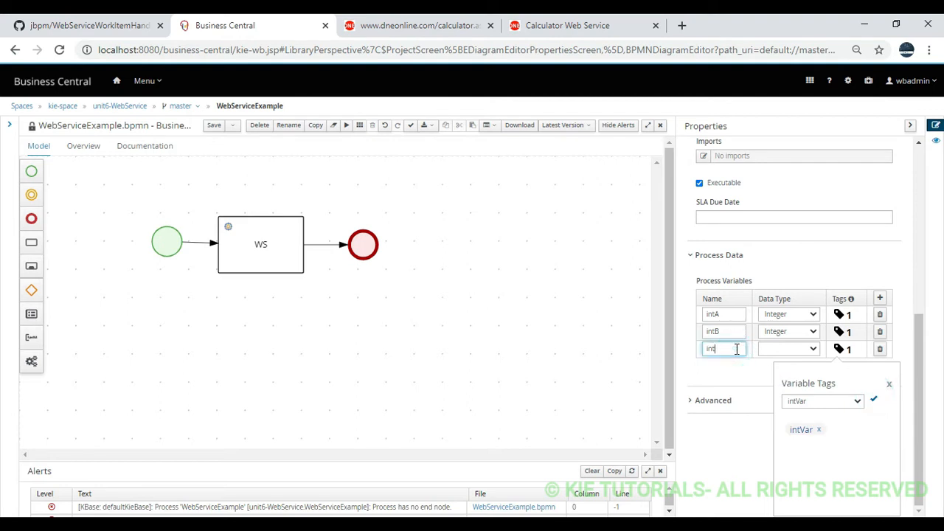
pyautogui.click(888, 383)
pyautogui.click(813, 451)
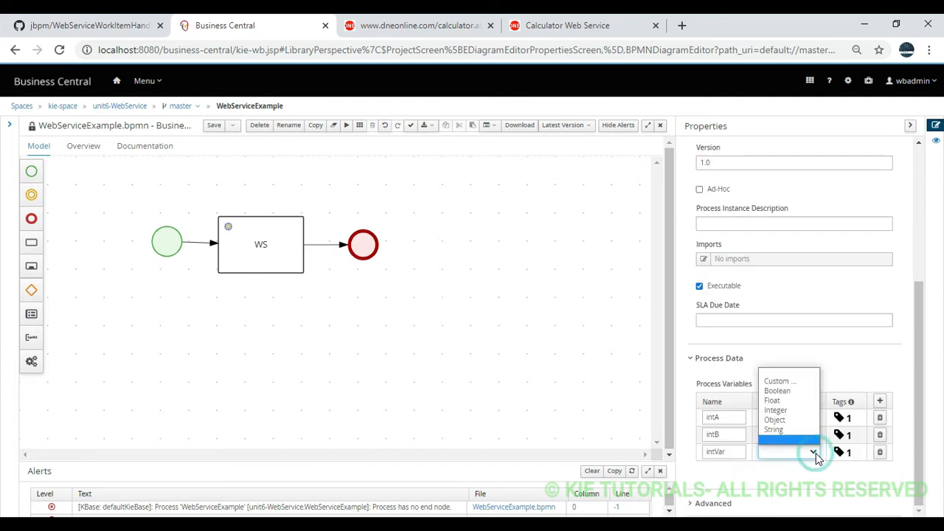
pyautogui.click(774, 420)
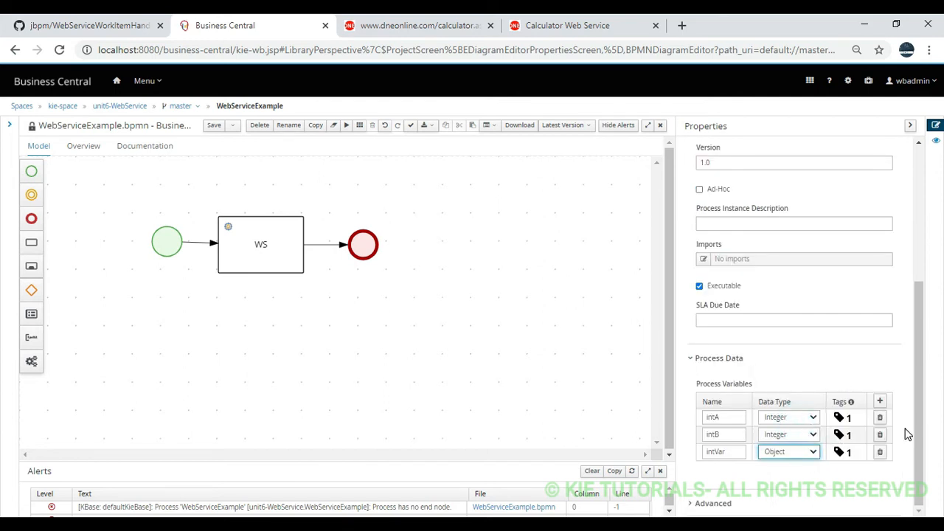
# - Add a fourth process variable and give it the predefined output tag
pyautogui.moveTo(920, 420); pyautogui.dragTo(917, 461)
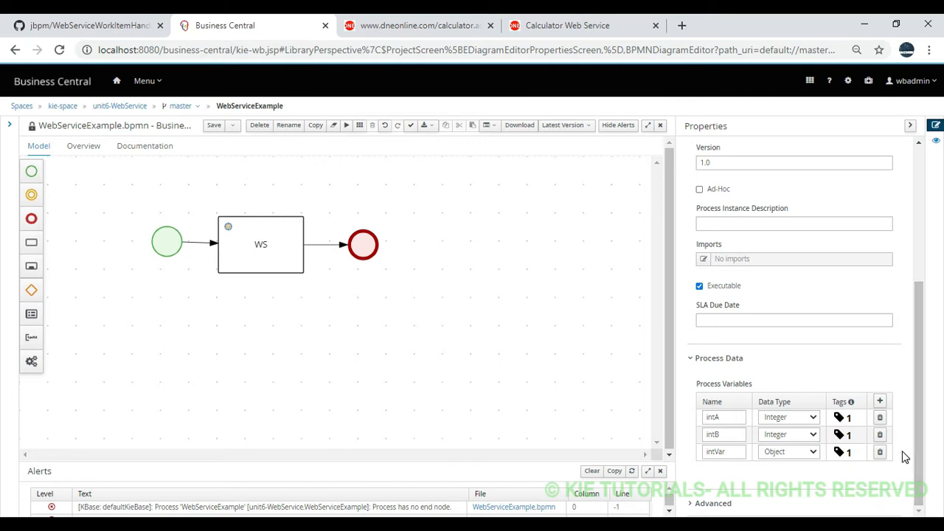
pyautogui.click(881, 401)
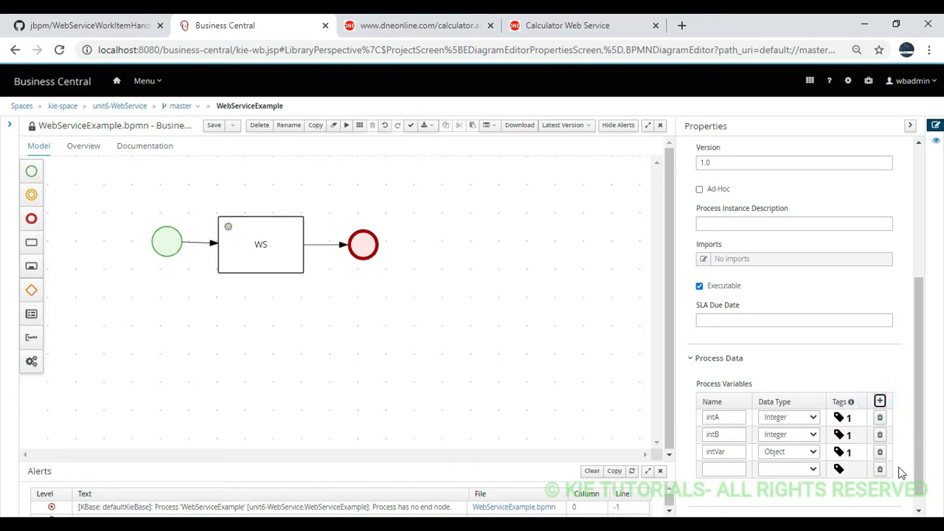
pyautogui.scroll(-1, 927, 418)
pyautogui.click(838, 451)
pyautogui.moveTo(921, 419); pyautogui.dragTo(921, 479)
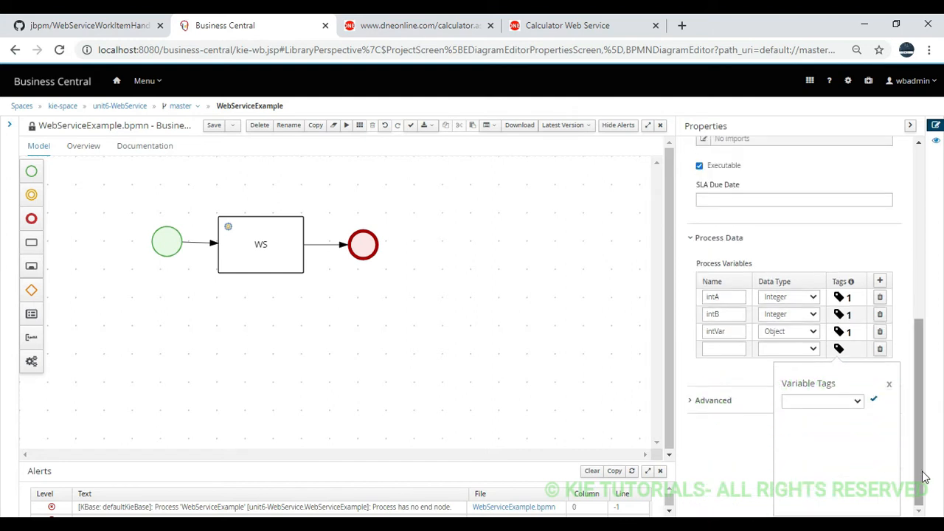
pyautogui.click(860, 403)
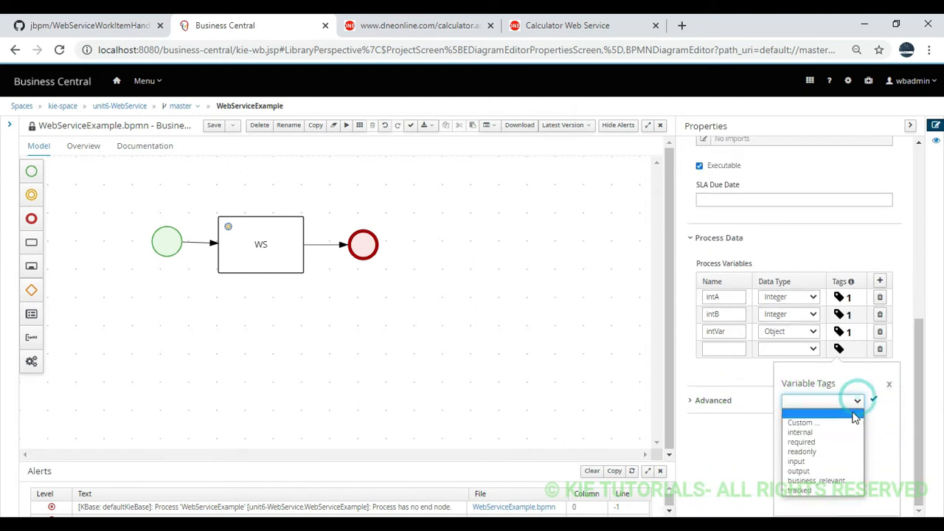
pyautogui.click(824, 468)
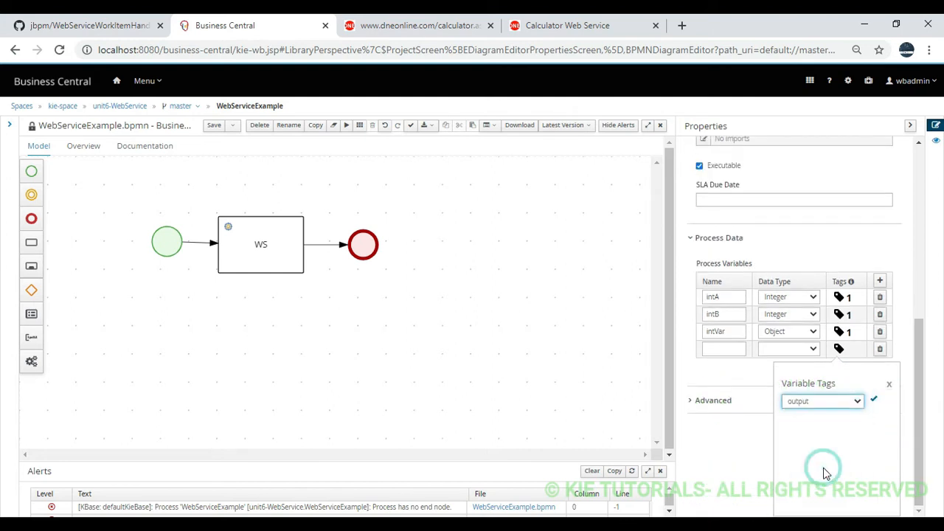
pyautogui.click(874, 399)
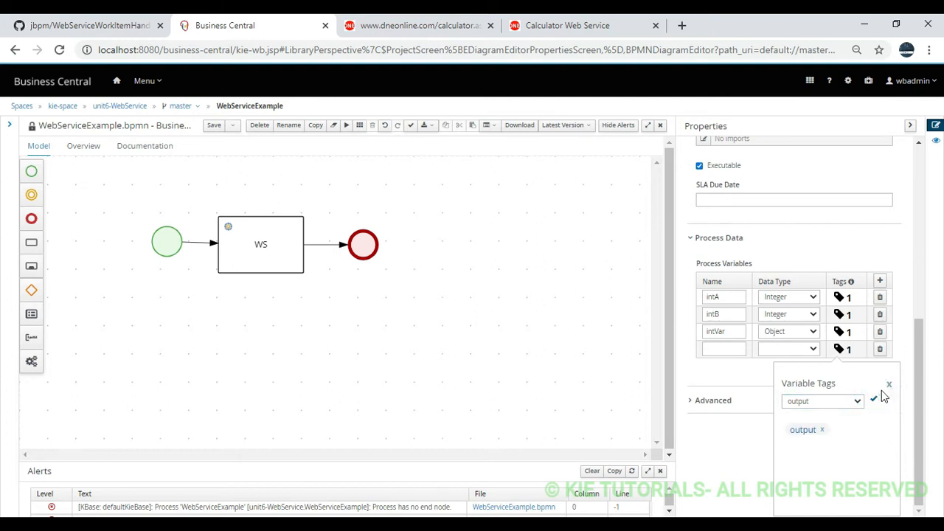
pyautogui.click(889, 388)
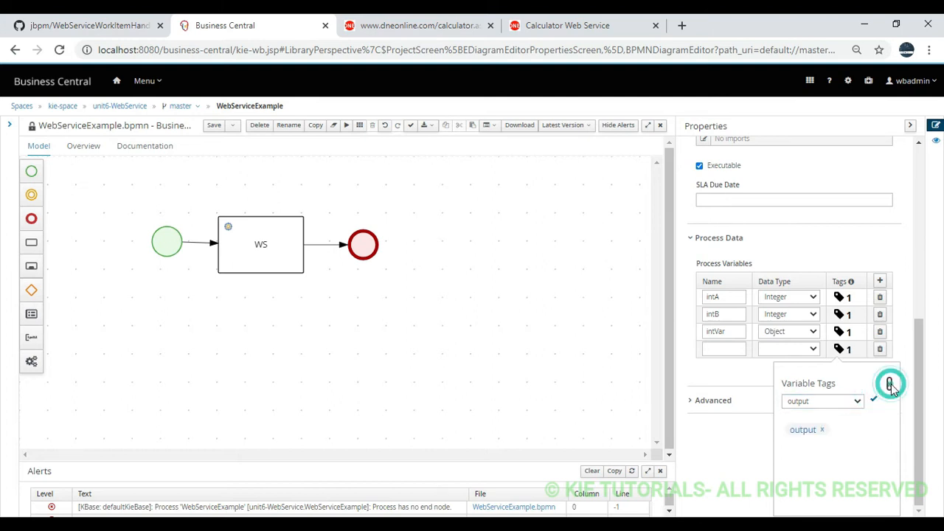
# - Set the fourth process variable's data type to Object and name it output
pyautogui.click(814, 452)
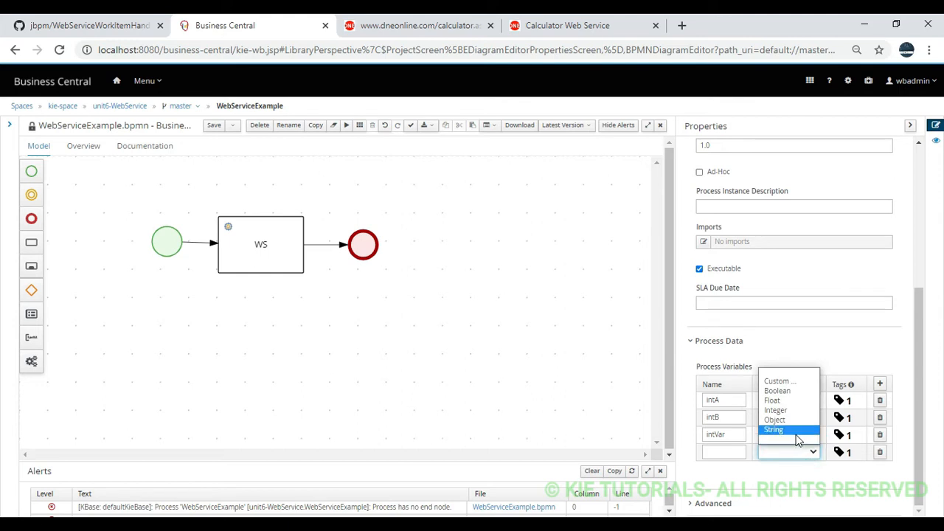
pyautogui.click(793, 421)
pyautogui.click(723, 451)
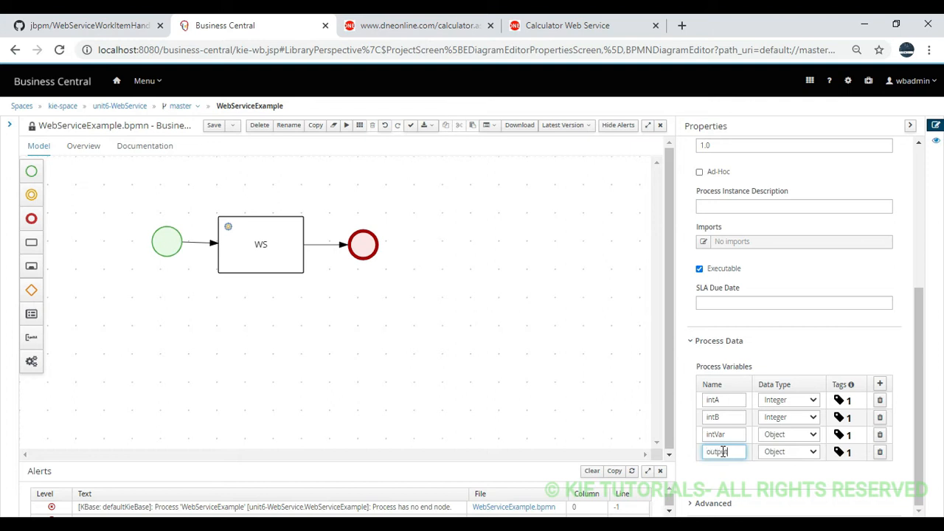
pyautogui.click(620, 403)
# - Check the parameter names of the Add element in the calculator WSDL, and return to the process diagram in Business Central
pyautogui.click(427, 25)
pyautogui.click(210, 190)
pyautogui.doubleClick(292, 184)
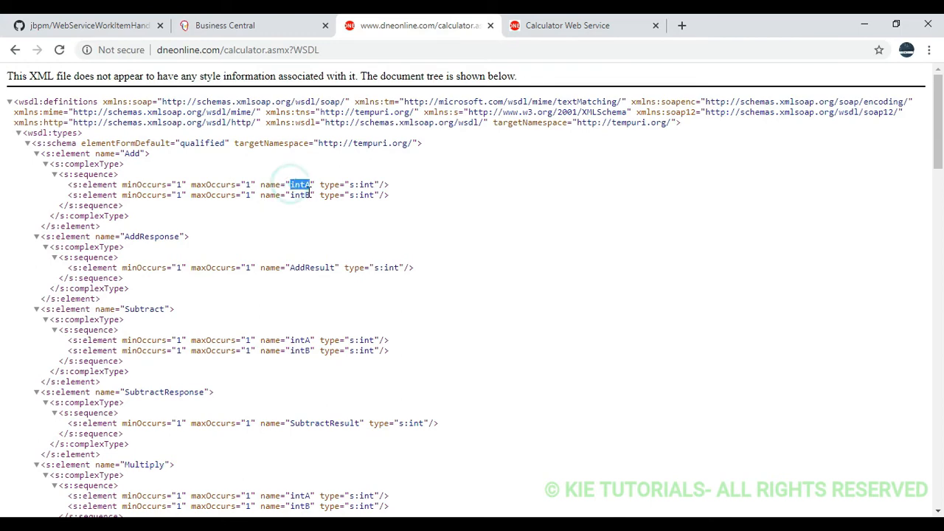
pyautogui.doubleClick(309, 194)
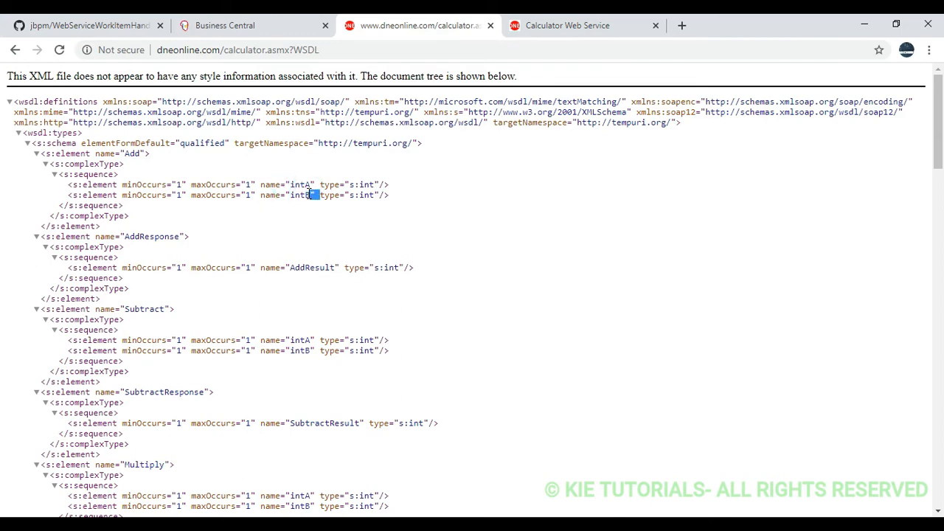
pyautogui.click(270, 25)
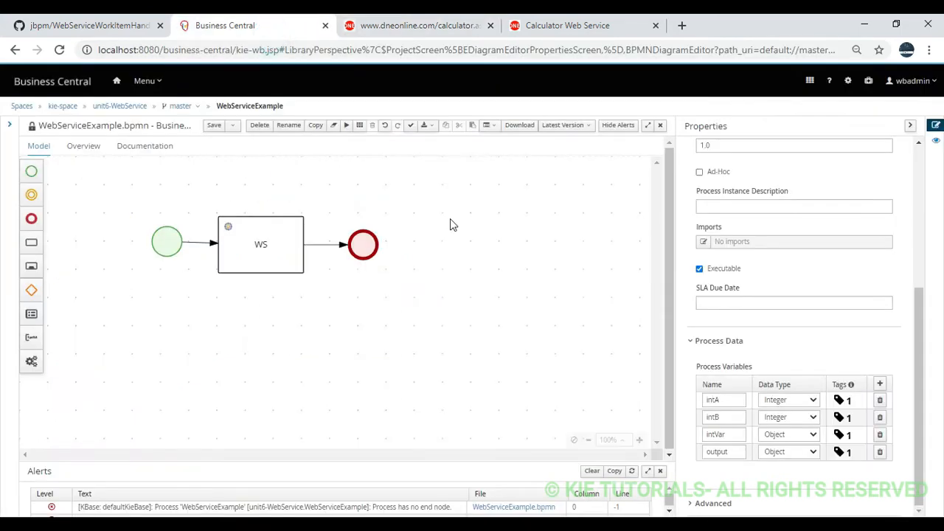
# - Give the WS task a Java on-entry action that puts intA and intB into an Object array param and stores it in intVar through kcontext.setVariable
pyautogui.click(248, 259)
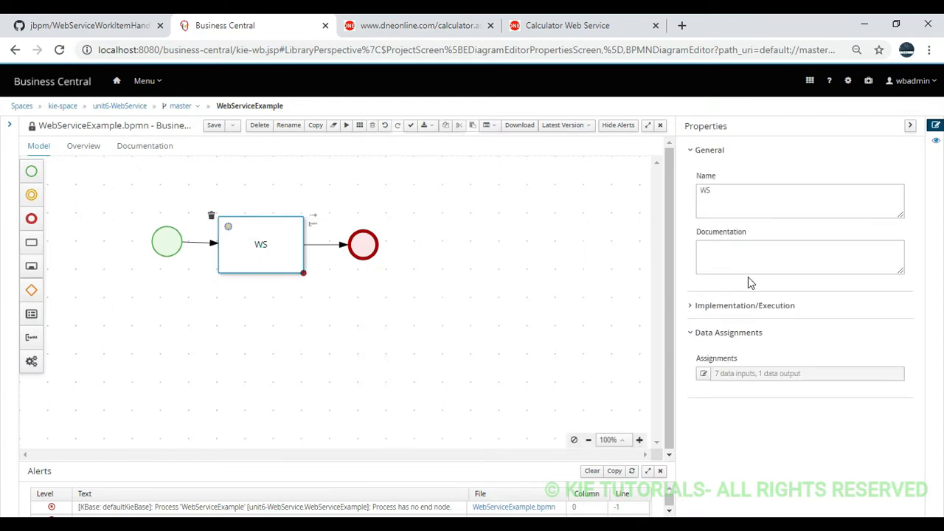
pyautogui.click(691, 309)
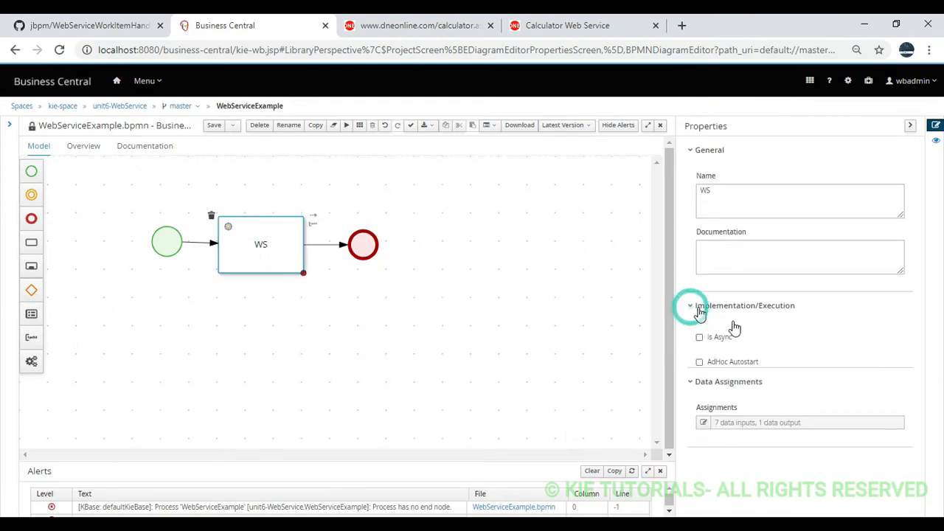
pyautogui.moveTo(924, 304); pyautogui.dragTo(925, 390)
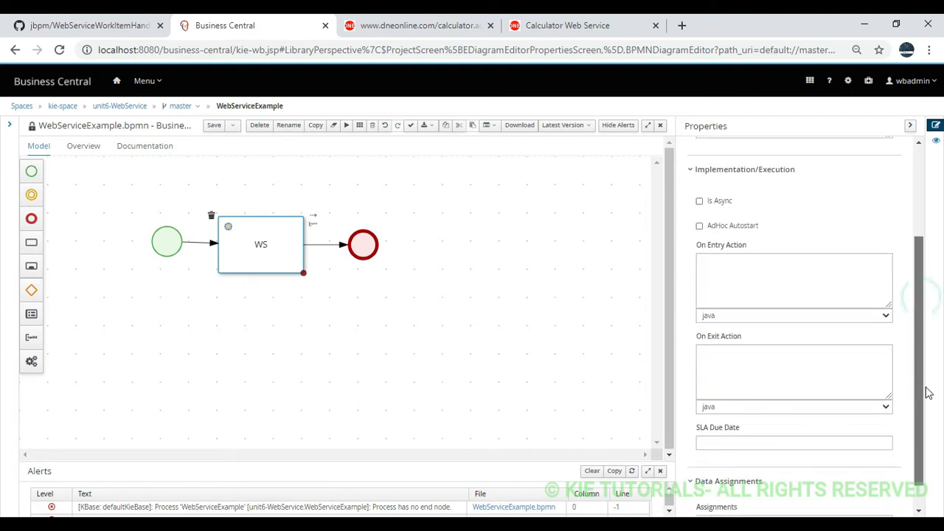
pyautogui.click(710, 283)
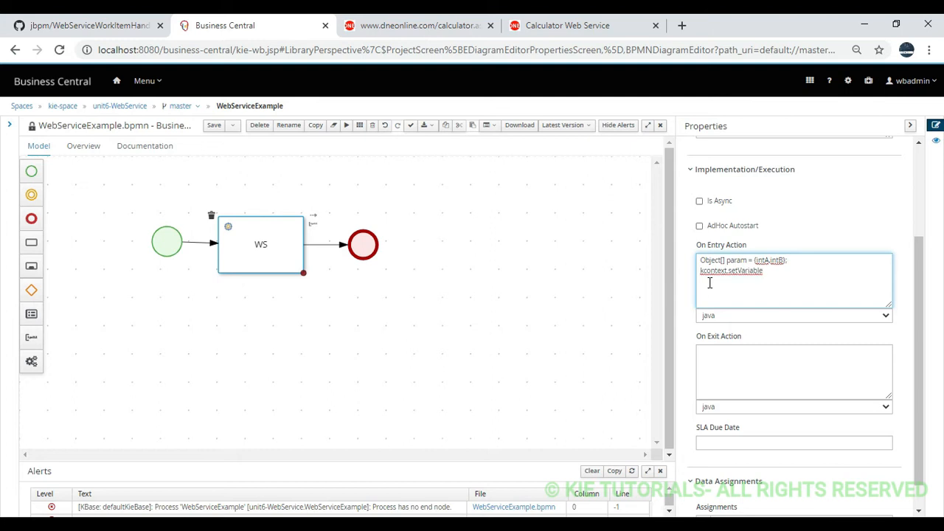
pyautogui.write('("intVar')
pyautogui.press('Right')
# - Add a Java on-exit action to the WS task that prints "Sum is", a run of colons and the output variable with System.out.println
pyautogui.click(751, 357)
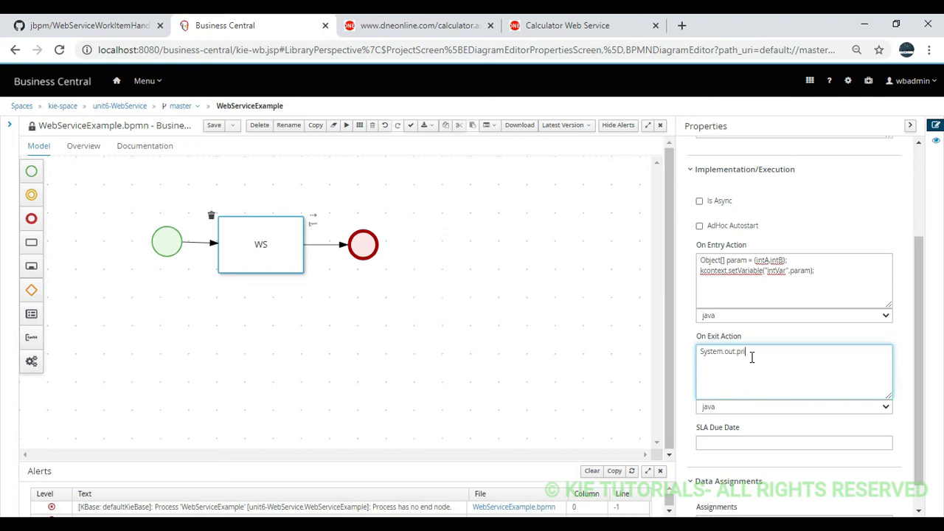
pyautogui.write('System.out.println(')
pyautogui.write('Sum is ::::"+output);')
# - Review the WS task's on-entry script: the Object array, its intA and intB elements, and the param assignment to intVar
pyautogui.click(762, 286)
pyautogui.doubleClick(733, 260)
pyautogui.doubleClick(712, 261)
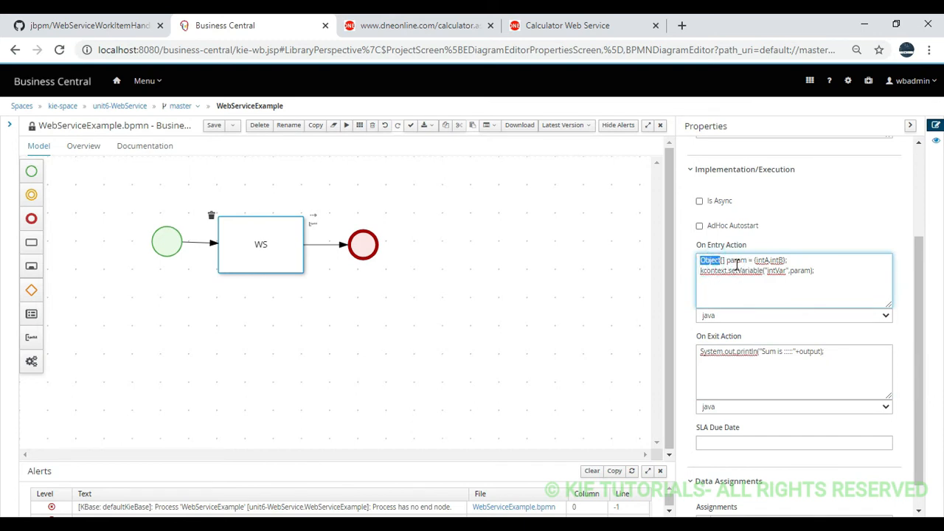
pyautogui.doubleClick(760, 260)
pyautogui.doubleClick(780, 261)
pyautogui.click(758, 271)
pyautogui.doubleClick(736, 262)
pyautogui.click(765, 271)
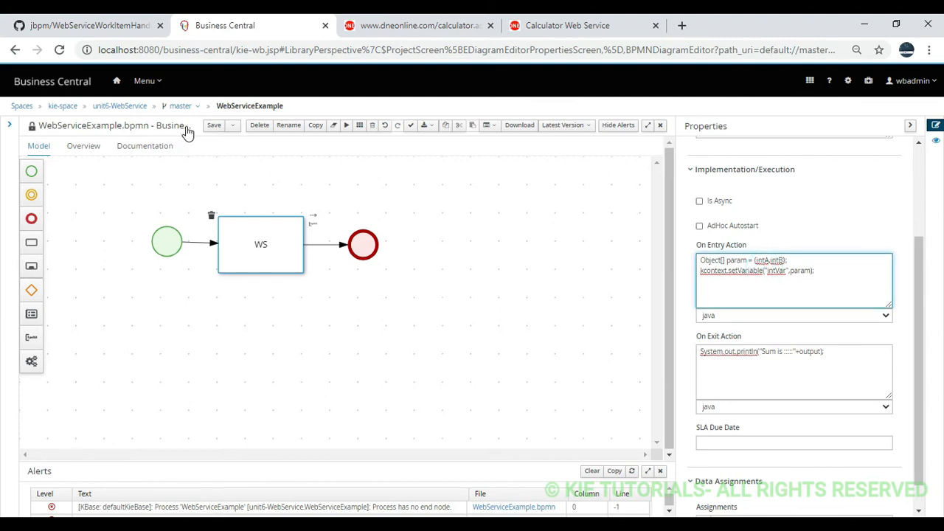
# - Save the WebServiceExample process, close its editor and return to the unit6-WebService asset list
pyautogui.click(212, 127)
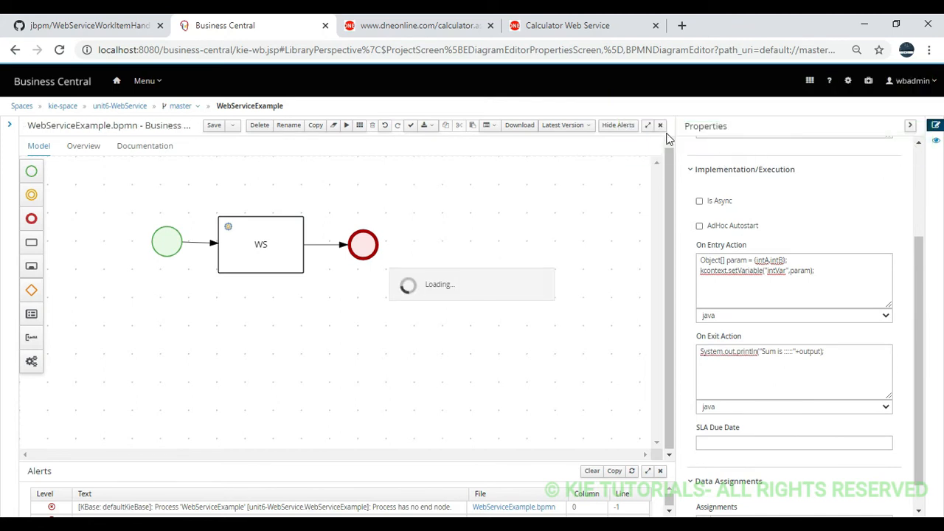
pyautogui.click(661, 127)
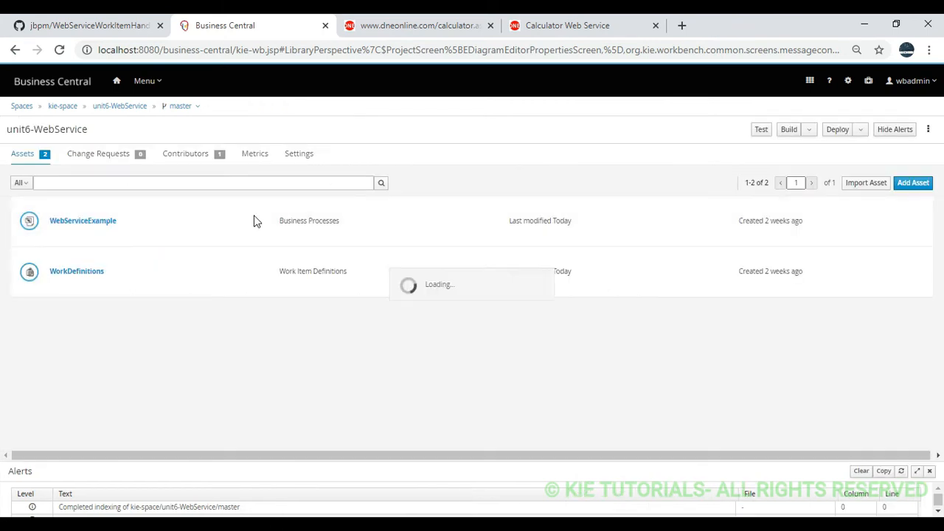
pyautogui.click(296, 158)
pyautogui.click(24, 155)
# - Open the WorkDefinitions asset and examine the name, parameters, results and display name of the WebService work item definition
pyautogui.click(85, 275)
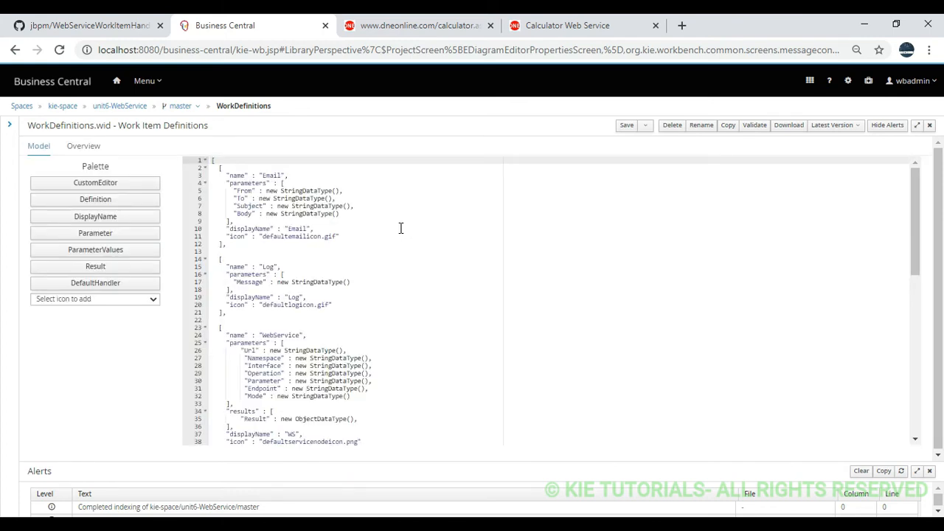
pyautogui.doubleClick(283, 336)
pyautogui.click(303, 335)
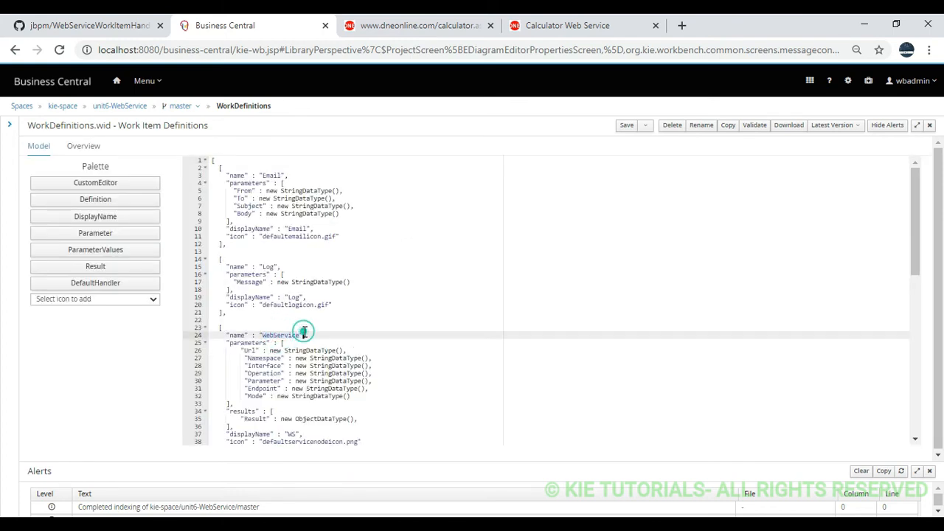
pyautogui.doubleClick(247, 343)
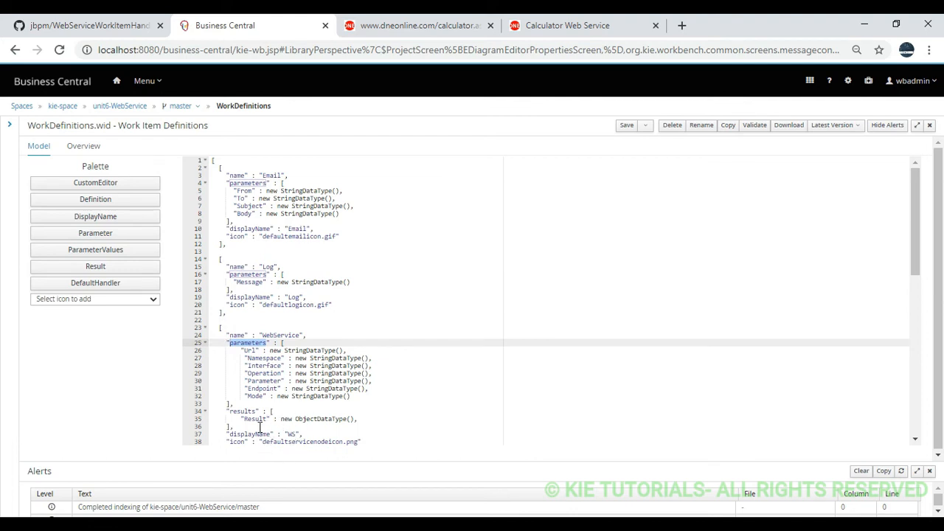
pyautogui.moveTo(219, 328); pyautogui.dragTo(272, 435)
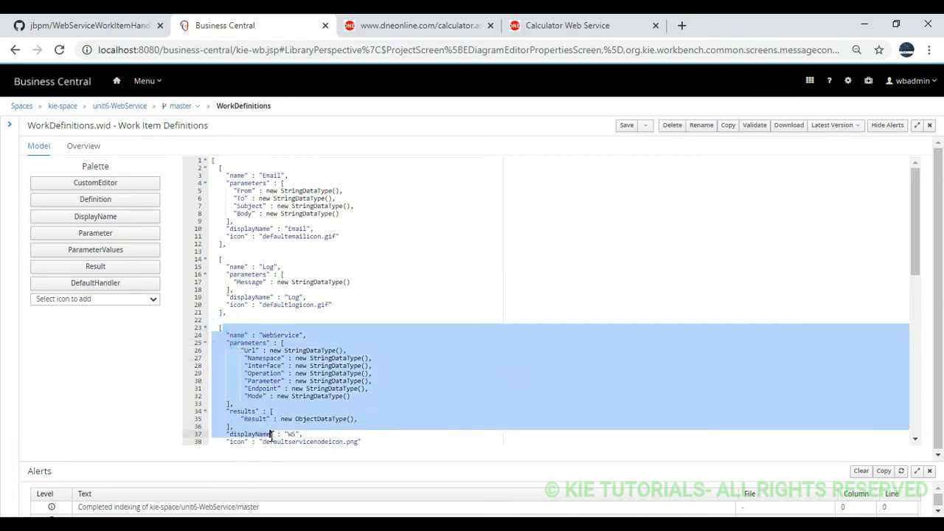
pyautogui.click(342, 435)
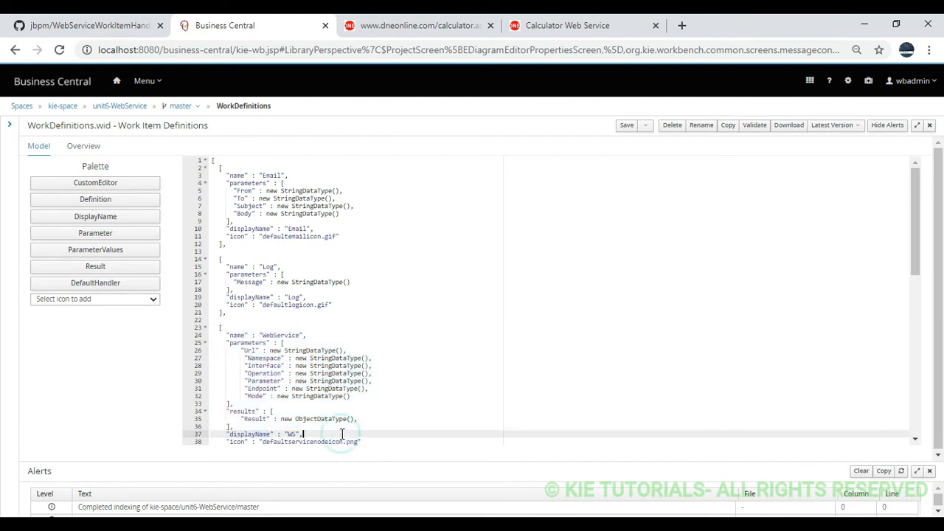
# - Add an empty work item handler entry in the deployment settings of the unit6-WebService project
pyautogui.click(130, 109)
pyautogui.click(301, 154)
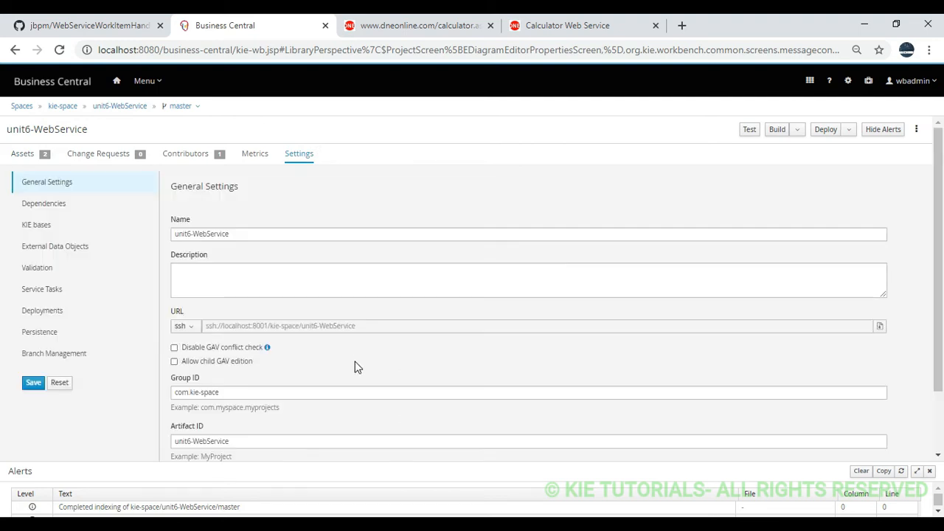
pyautogui.click(64, 312)
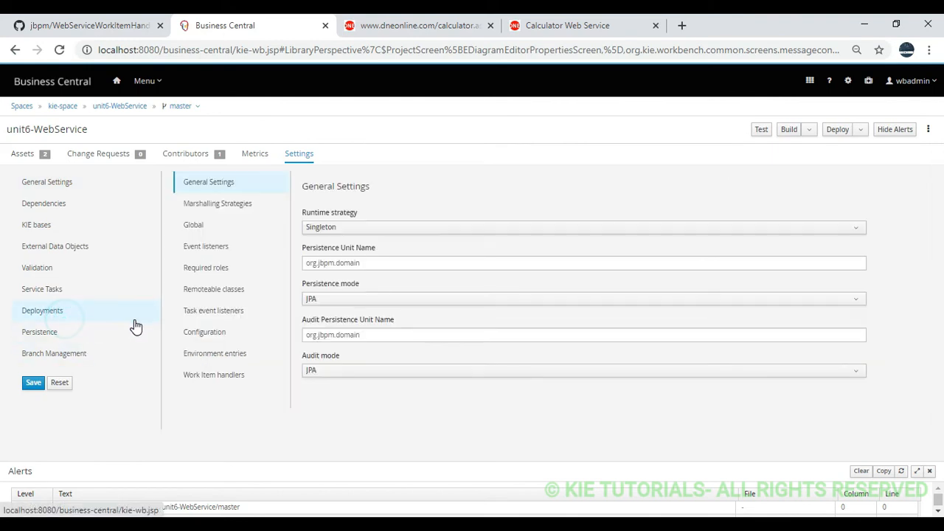
pyautogui.click(203, 378)
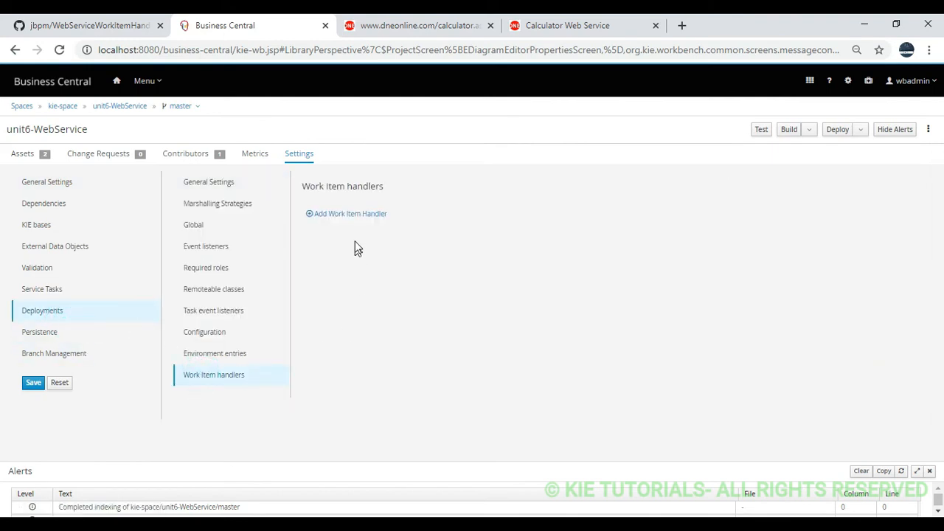
pyautogui.click(353, 215)
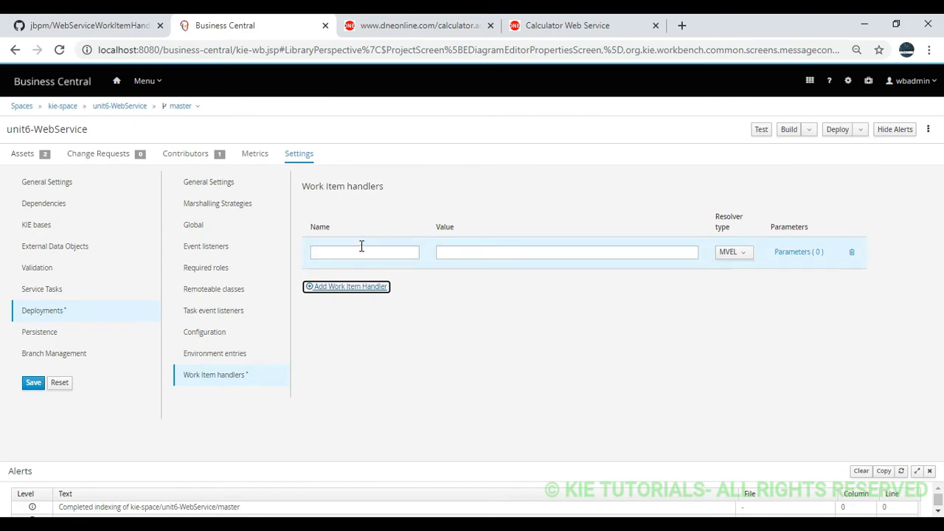
# - Copy WebService from the Notepad++ notes and enter it as the new work item handler's name in Business Central
pyautogui.hotkey('alt', 'Tab')
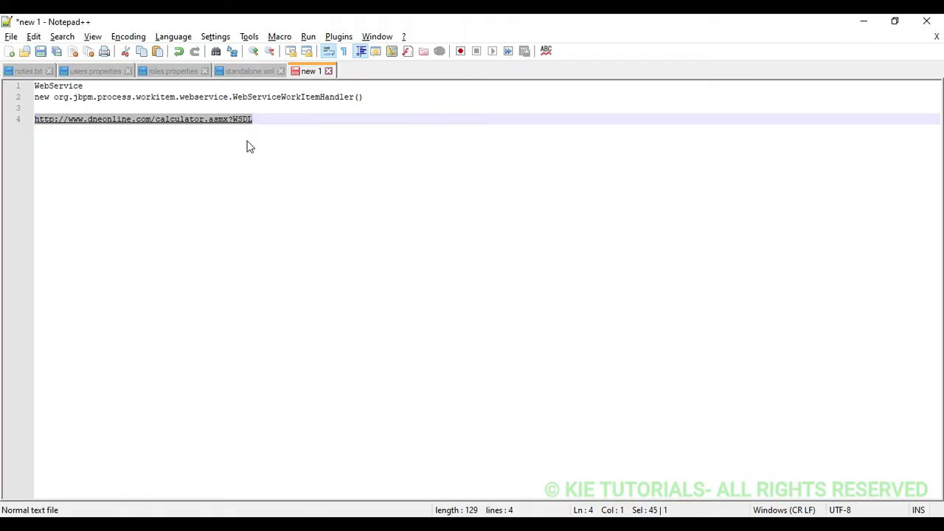
pyautogui.click(138, 96)
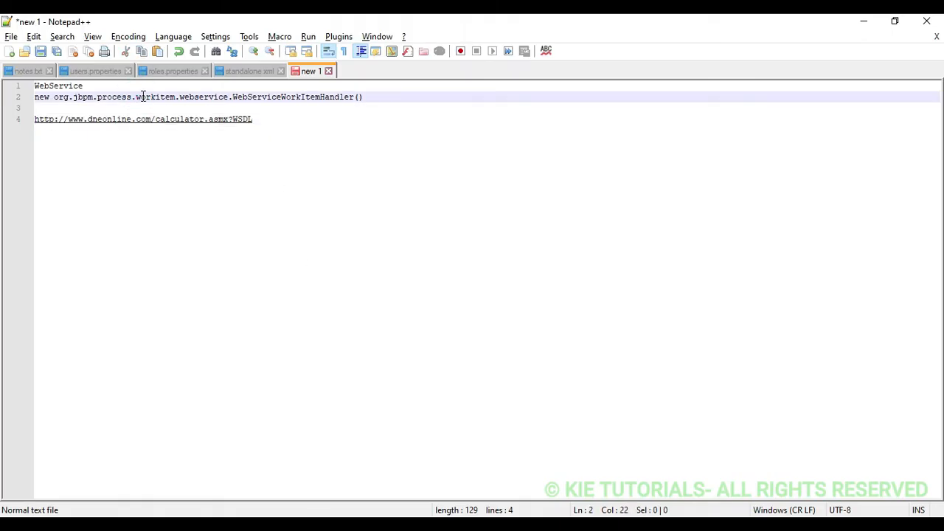
pyautogui.click(136, 88)
pyautogui.hotkey('shift', 'Home')
pyautogui.hotkey('ctrl', 'c')
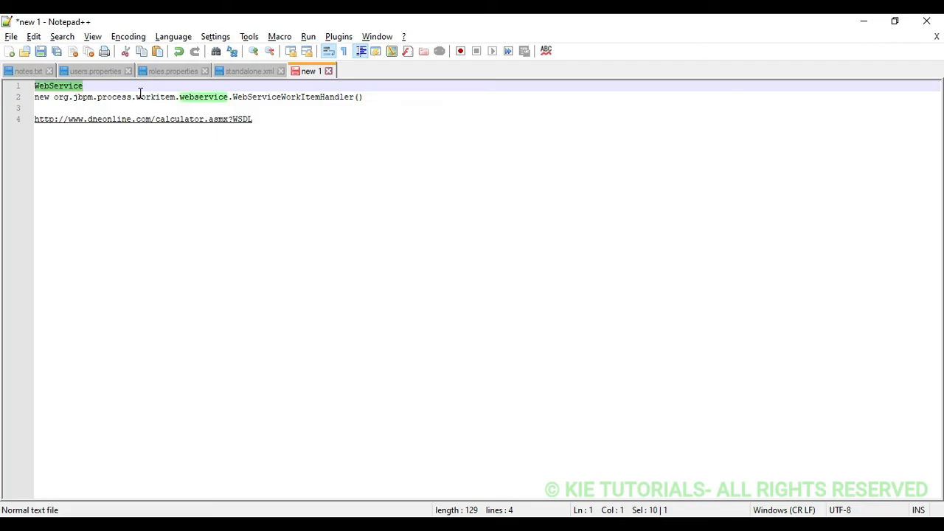
pyautogui.hotkey('alt', 'Tab')
pyautogui.click(358, 253)
pyautogui.hotkey('ctrl', 'v')
# - Copy new org.jbpm.process.workitem.webservice.WebServiceWorkItemHandler() from the Notepad++ notes and enter it as the WebService handler's value in Business Central
pyautogui.hotkey('alt', 'Tab')
pyautogui.click(369, 97)
pyautogui.hotkey('shift', 'Home')
pyautogui.hotkey('ctrl', 'c')
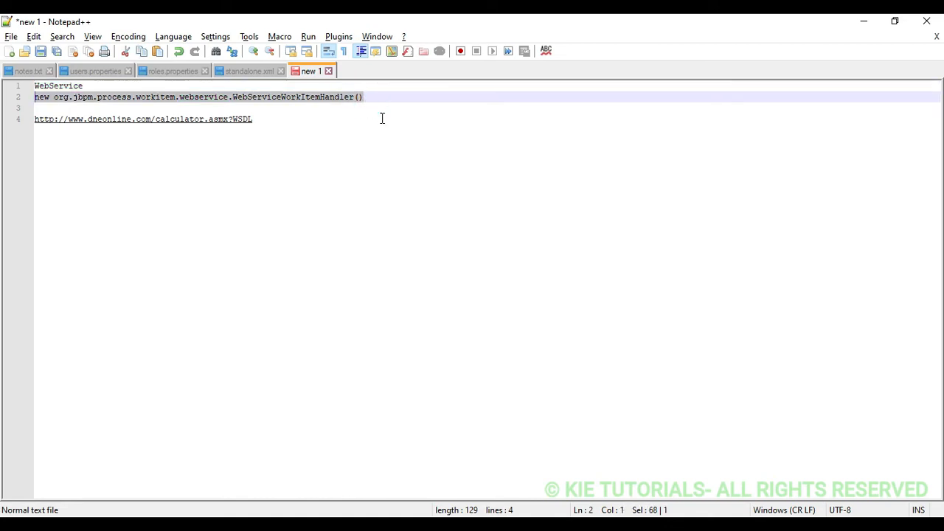
pyautogui.hotkey('alt', 'Tab')
pyautogui.click(441, 251)
pyautogui.hotkey('ctrl', 'v')
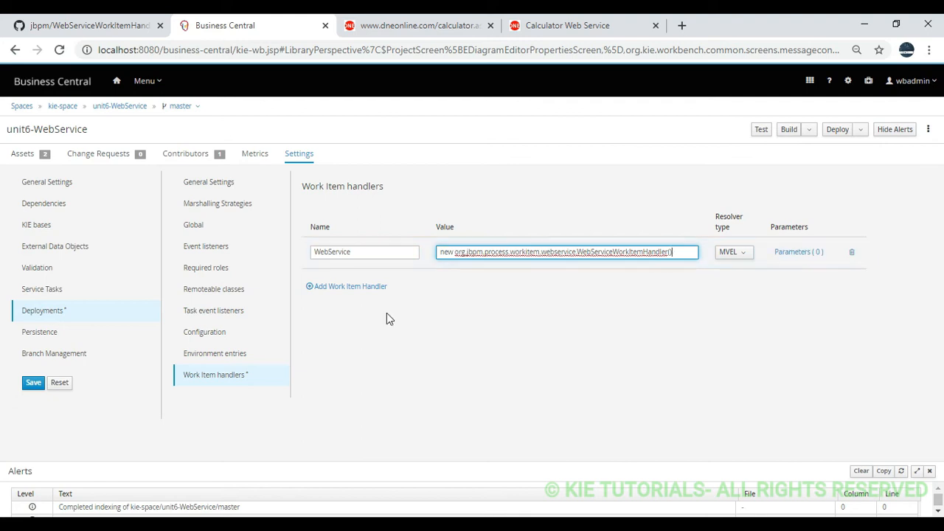
# - Save the project settings without a comment and deploy the unit6-WebService project
pyautogui.click(33, 385)
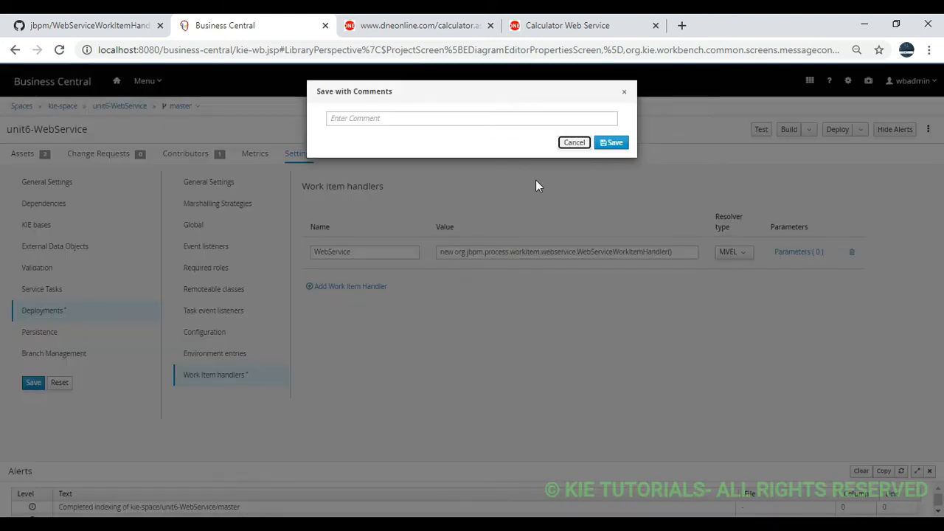
pyautogui.click(613, 142)
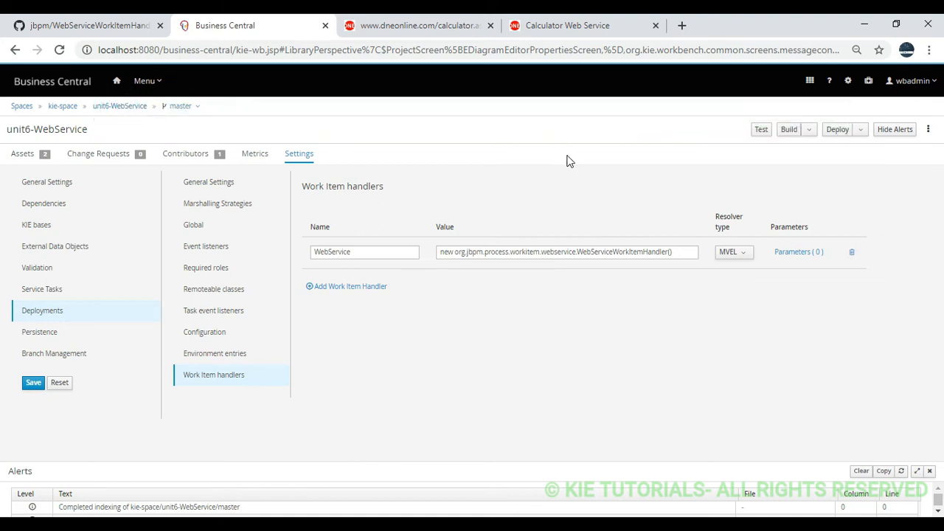
pyautogui.click(837, 131)
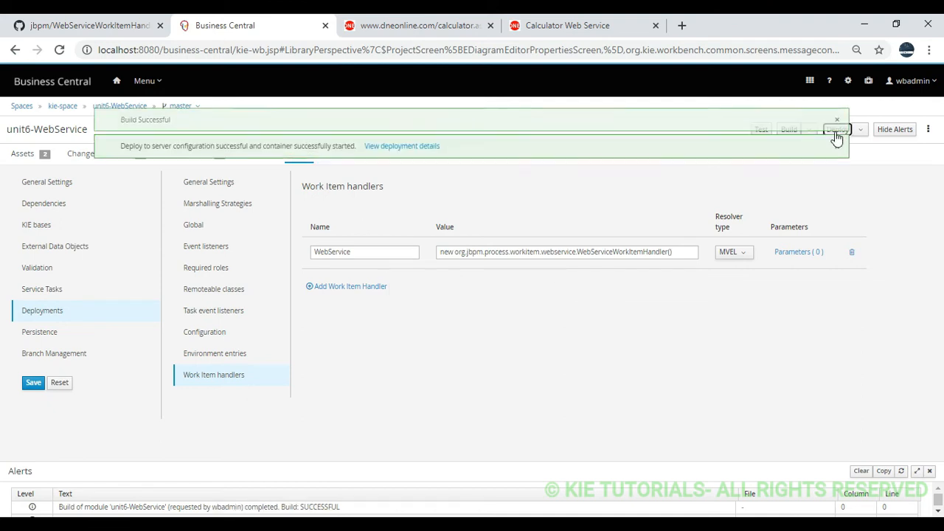
pyautogui.click(839, 130)
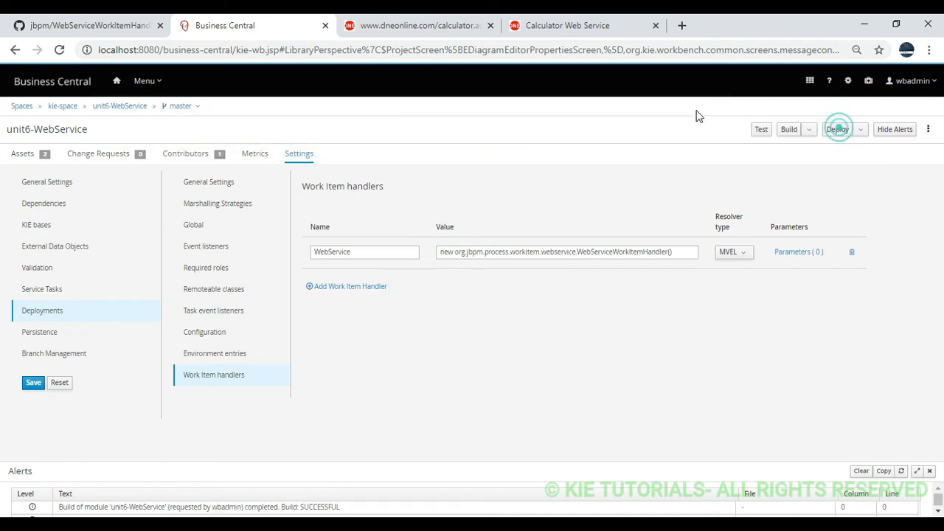
# - Open the deployed WebServiceExample process definition and check its details and diagram
pyautogui.click(161, 83)
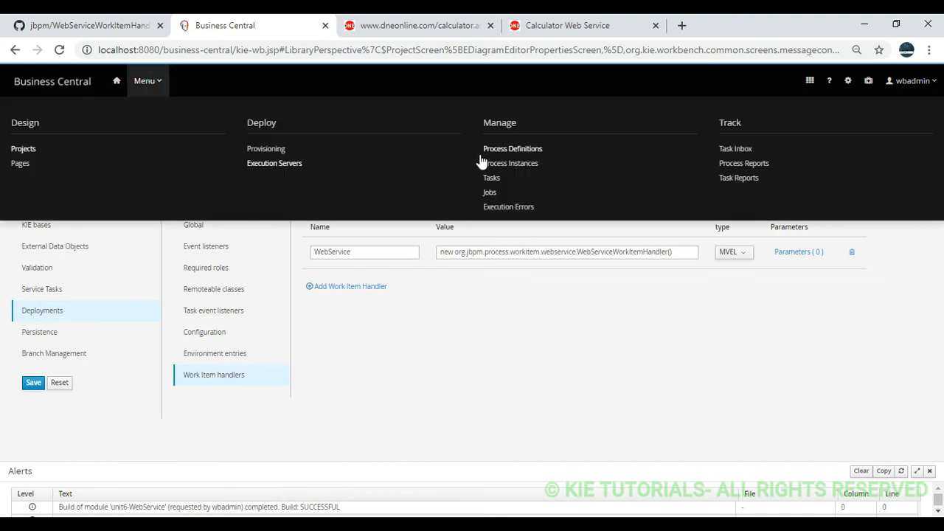
pyautogui.click(503, 151)
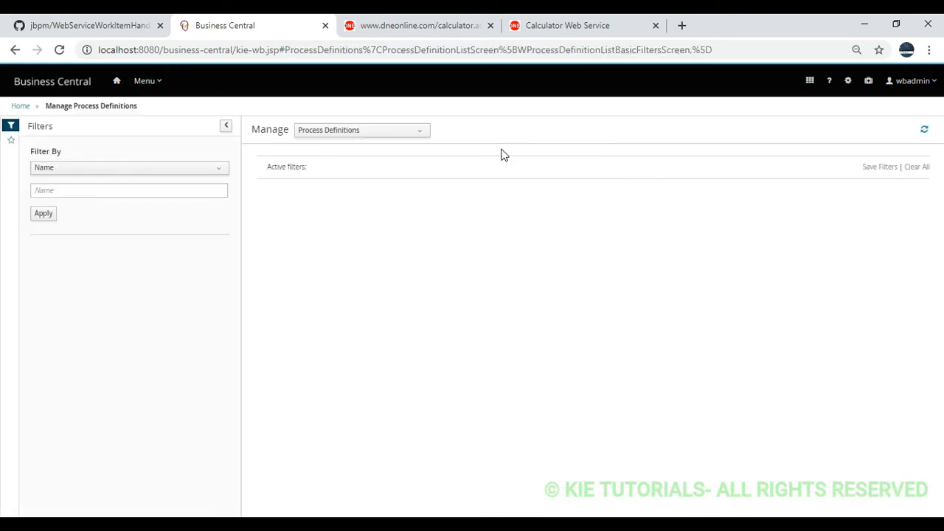
pyautogui.click(432, 238)
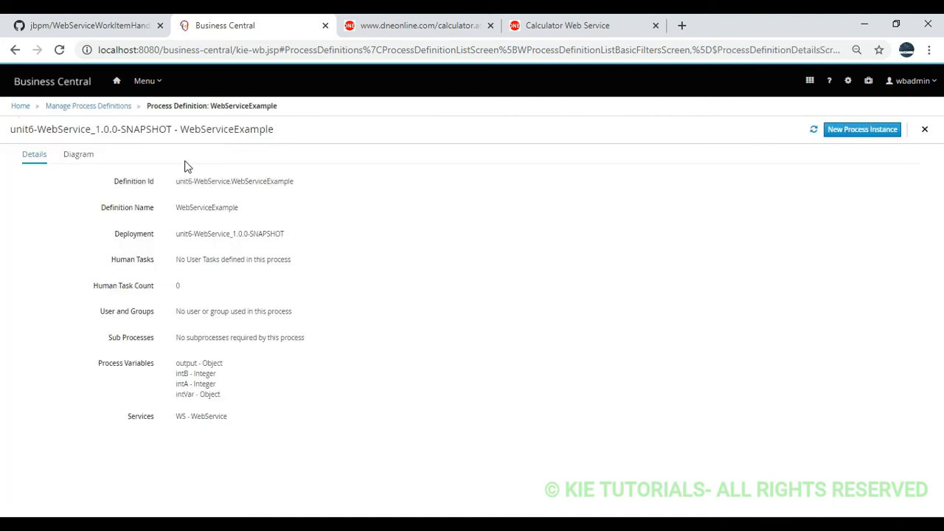
pyautogui.click(87, 154)
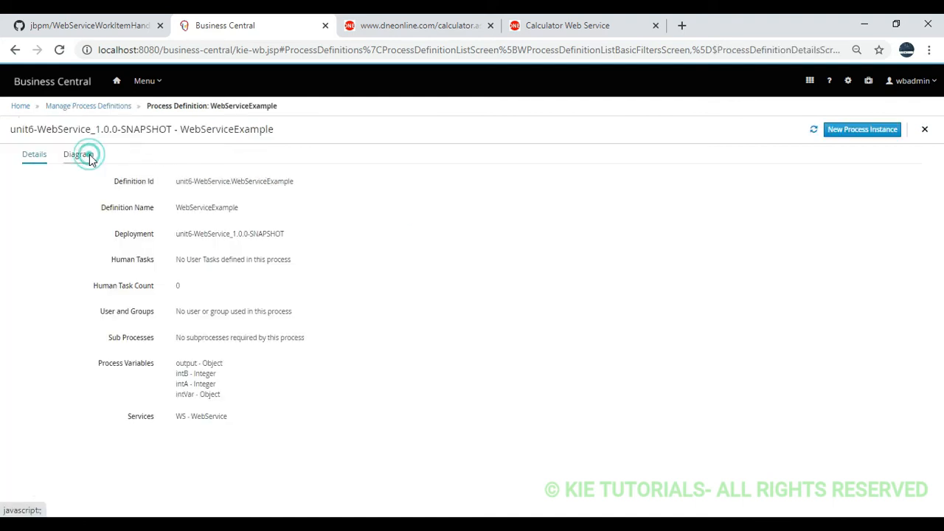
pyautogui.click(31, 154)
# - Try to start a new WebServiceExample process instance with IntA set to 12 and IntB set to 15
pyautogui.click(851, 131)
pyautogui.click(366, 228)
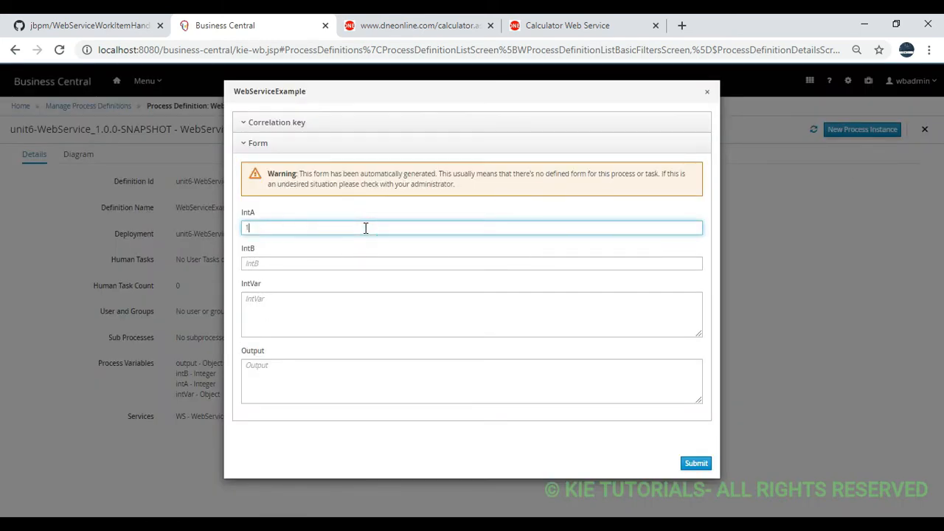
pyautogui.click(341, 265)
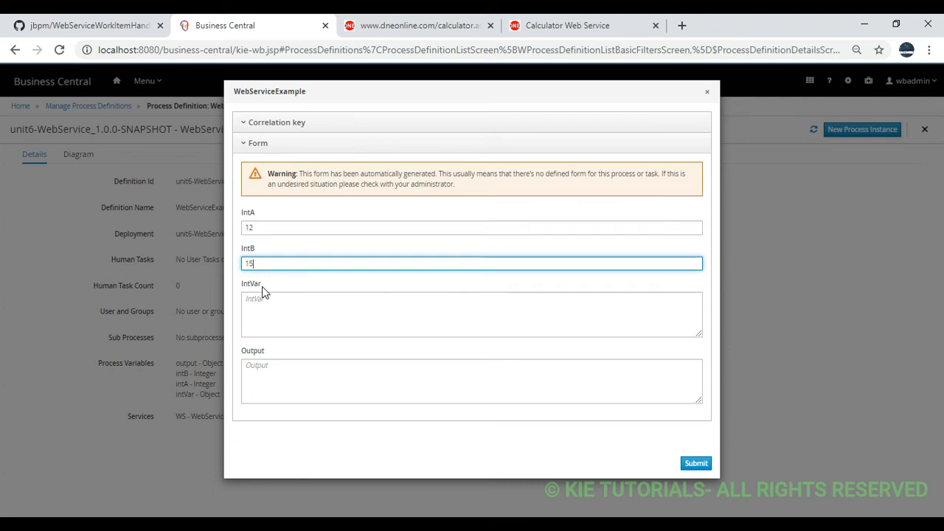
pyautogui.click(690, 465)
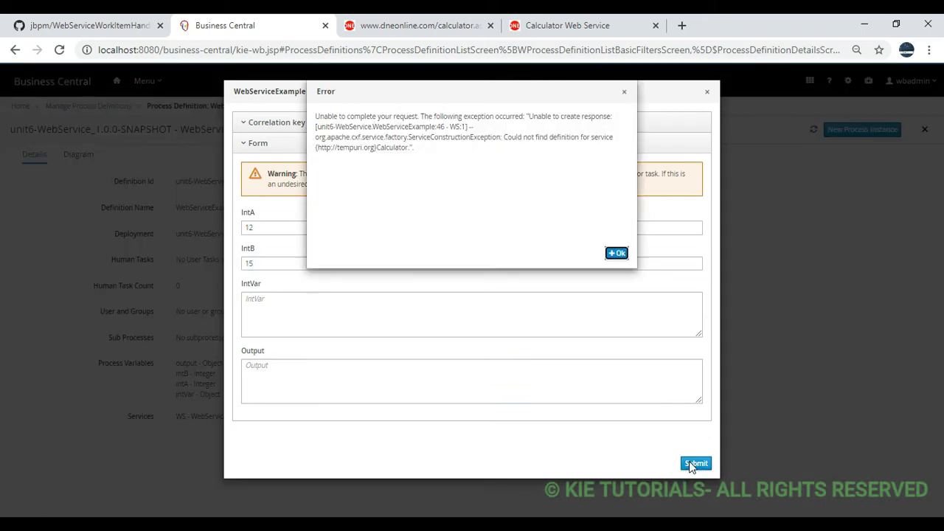
pyautogui.click(618, 254)
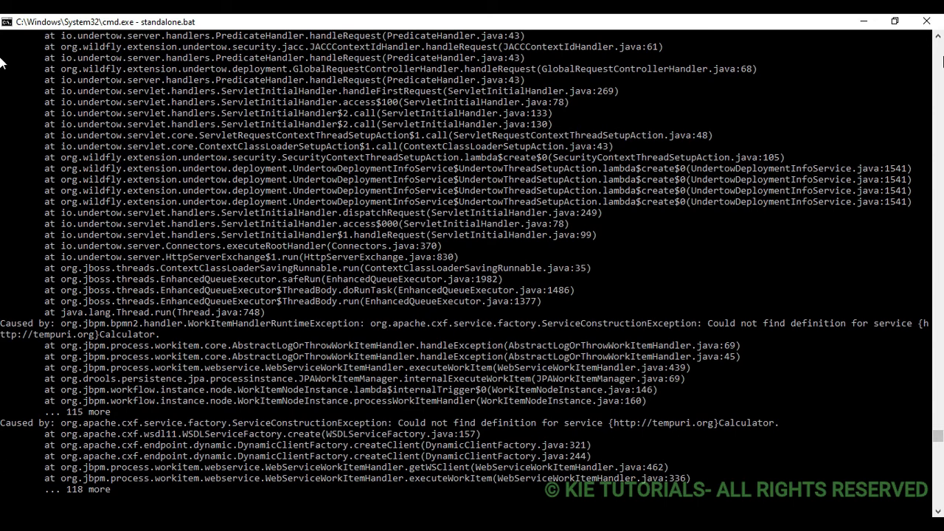
# - Examine the exception stack trace from the failed process start in the standalone server console
pyautogui.scroll(4, 938, 38)
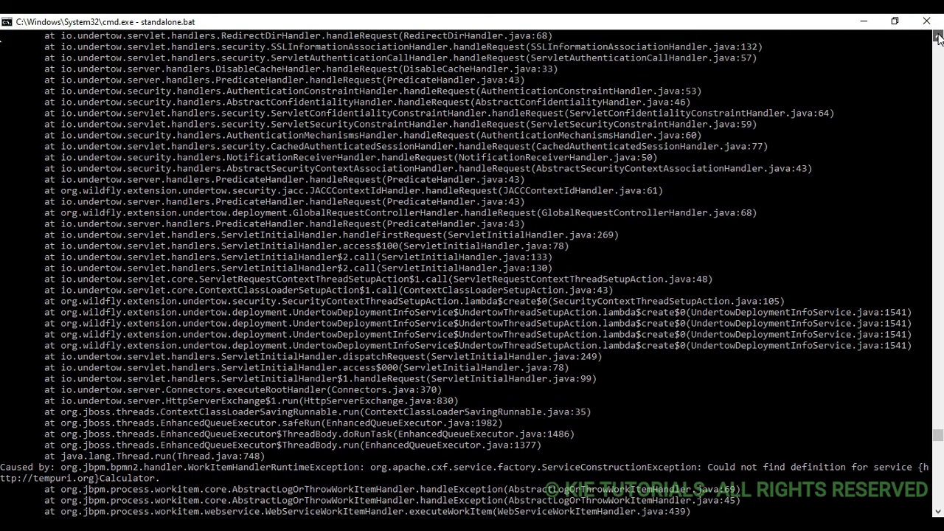
pyautogui.scroll(11, 938, 38)
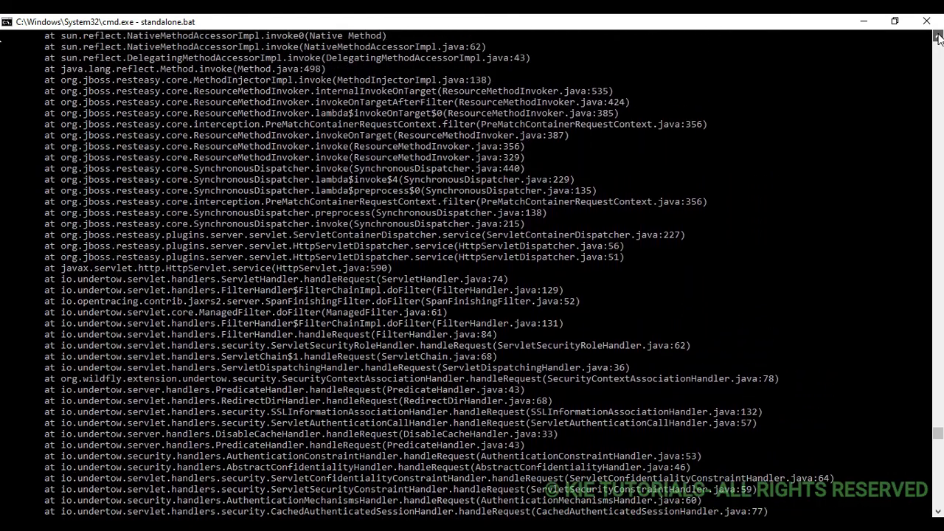
pyautogui.scroll(10, 938, 39)
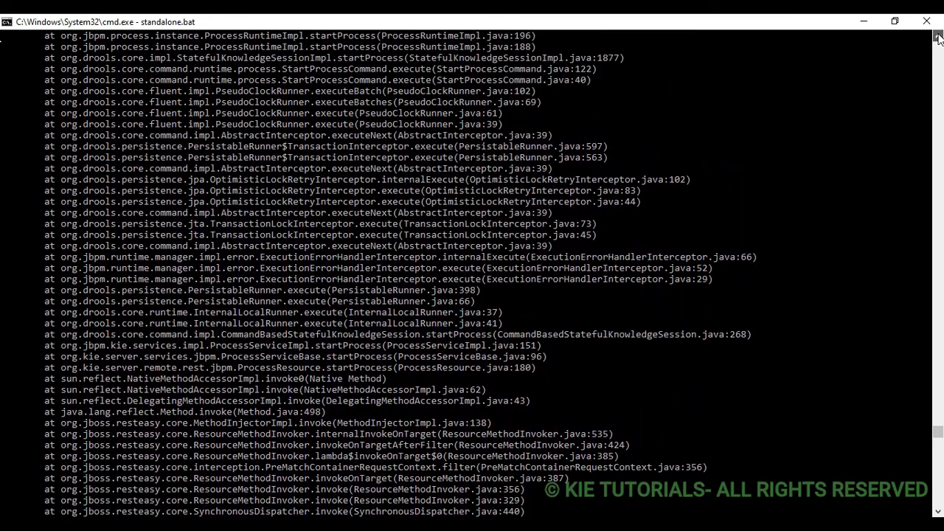
pyautogui.scroll(9, 938, 39)
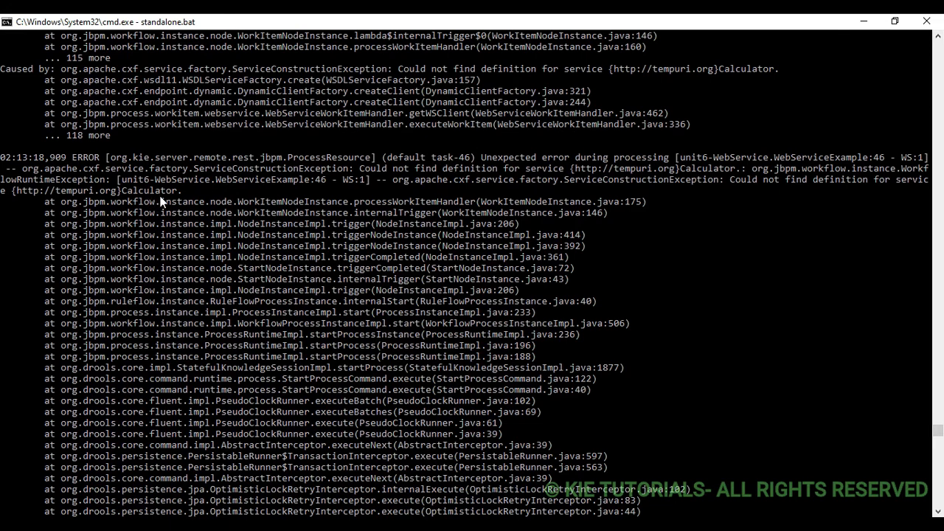
pyautogui.click(938, 37)
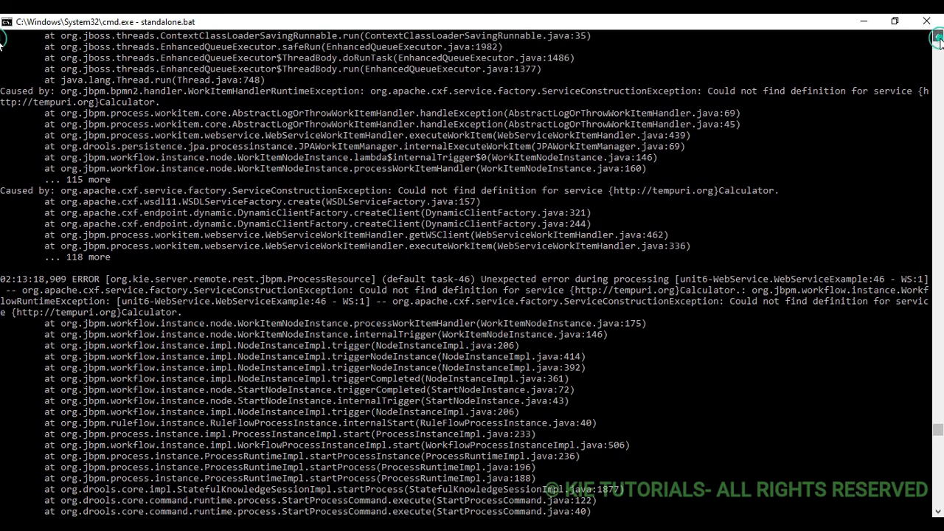
pyautogui.click(938, 38)
pyautogui.moveTo(940, 41); pyautogui.dragTo(939, 41)
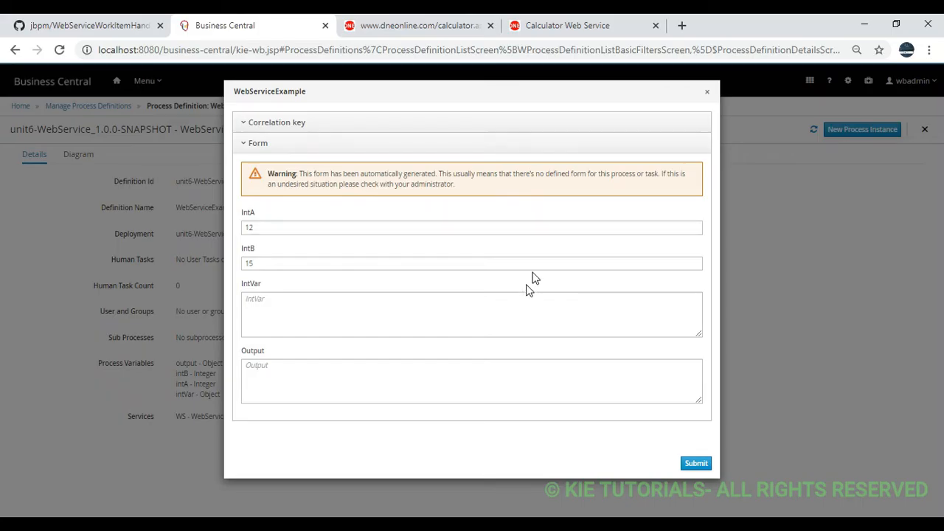
# - Close the process start form, then stop and remove the unit6-WebService_1.0.0-SNAPSHOT deployment unit from sample-server in Business Central
pyautogui.click(706, 93)
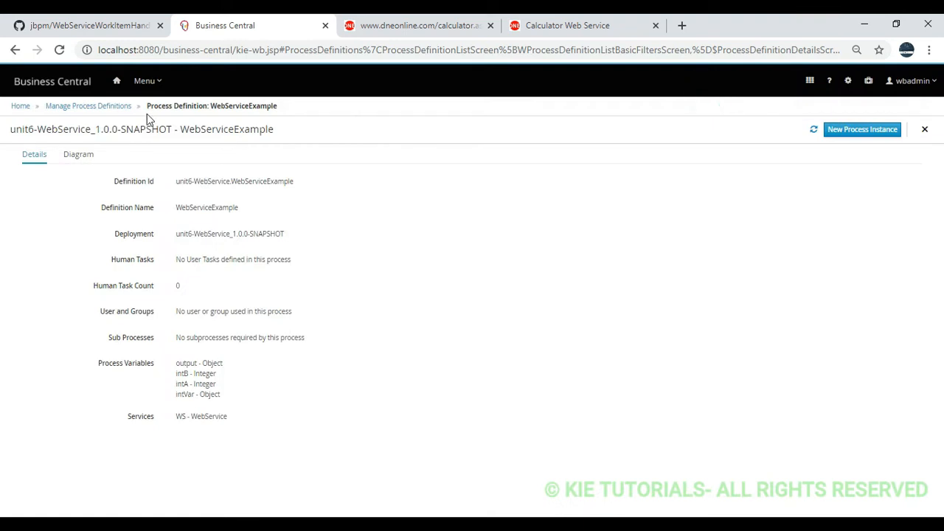
pyautogui.click(146, 82)
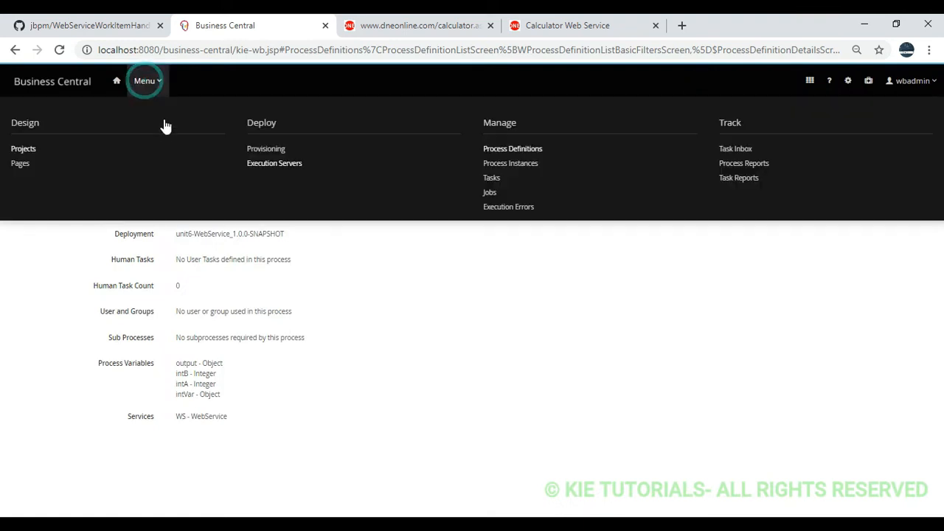
pyautogui.click(272, 167)
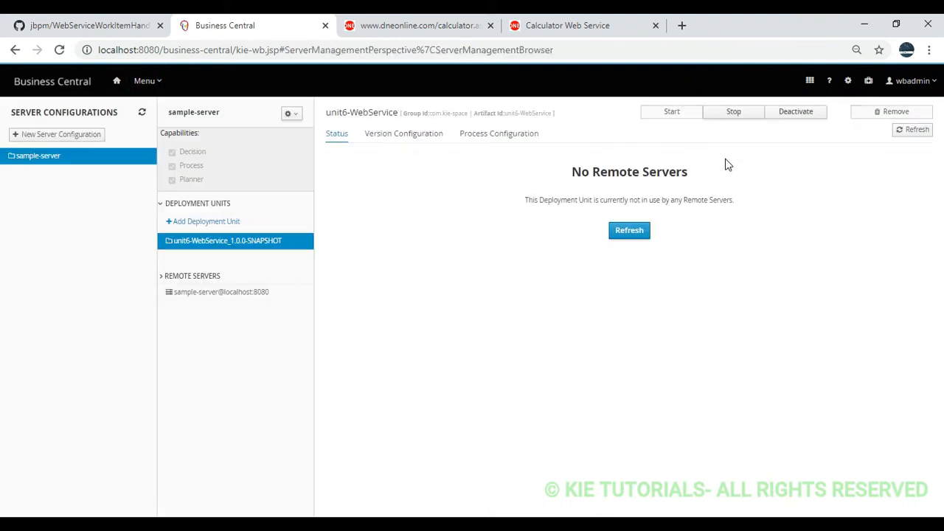
pyautogui.click(730, 117)
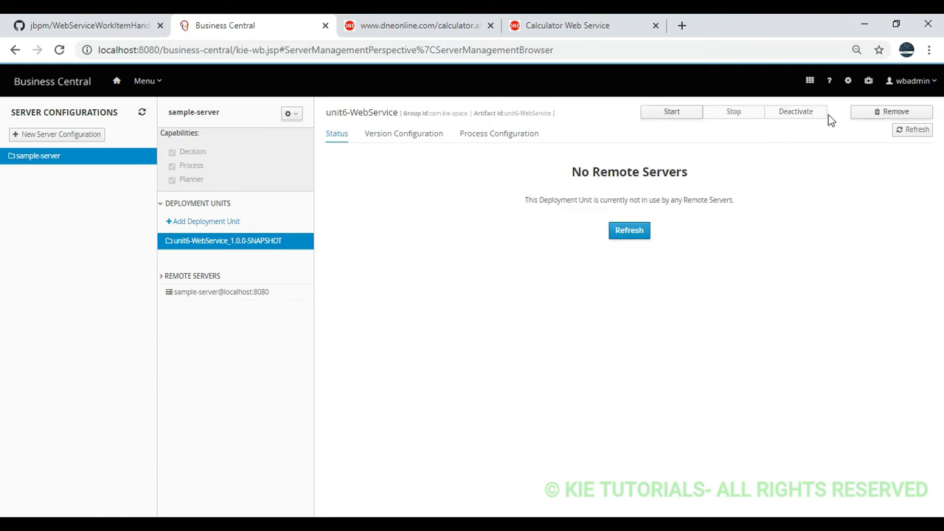
pyautogui.click(857, 118)
pyautogui.click(594, 153)
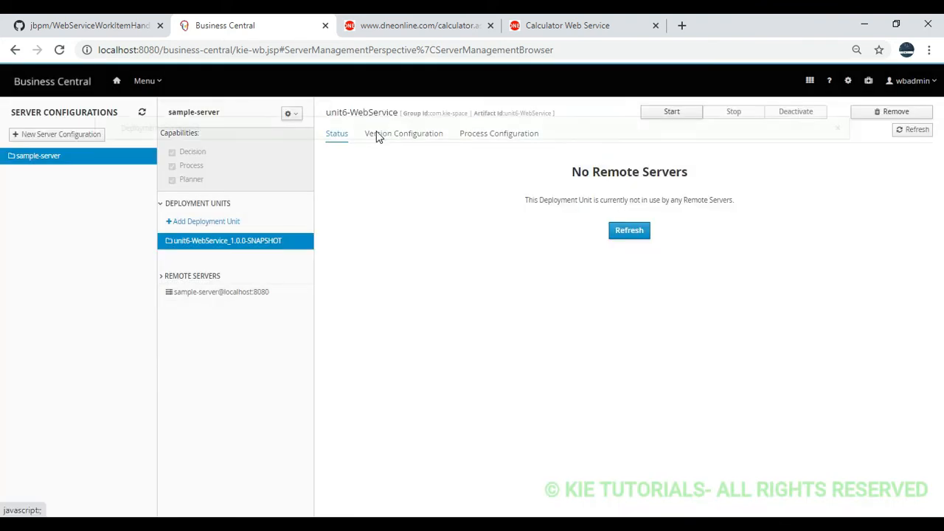
# - Open the WebServiceExample business process from the unit6-WebService project for editing
pyautogui.click(152, 83)
pyautogui.click(33, 152)
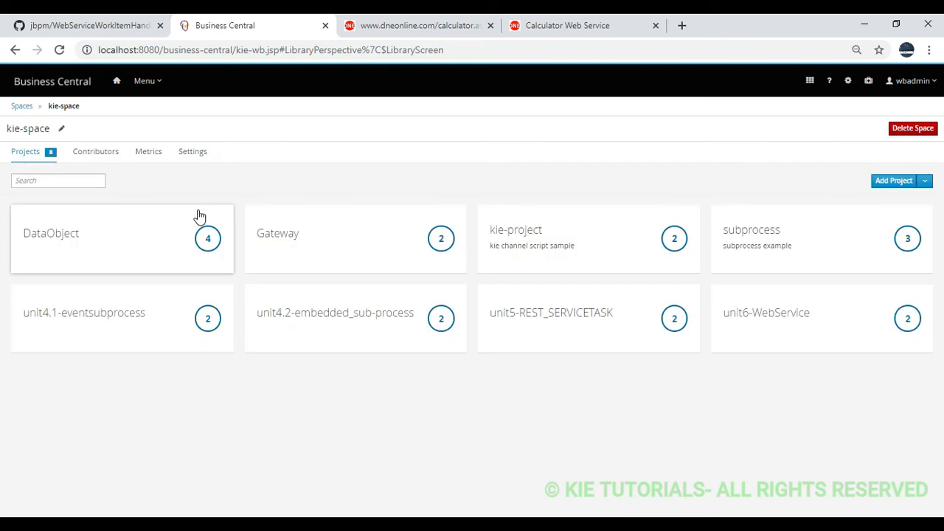
pyautogui.click(787, 322)
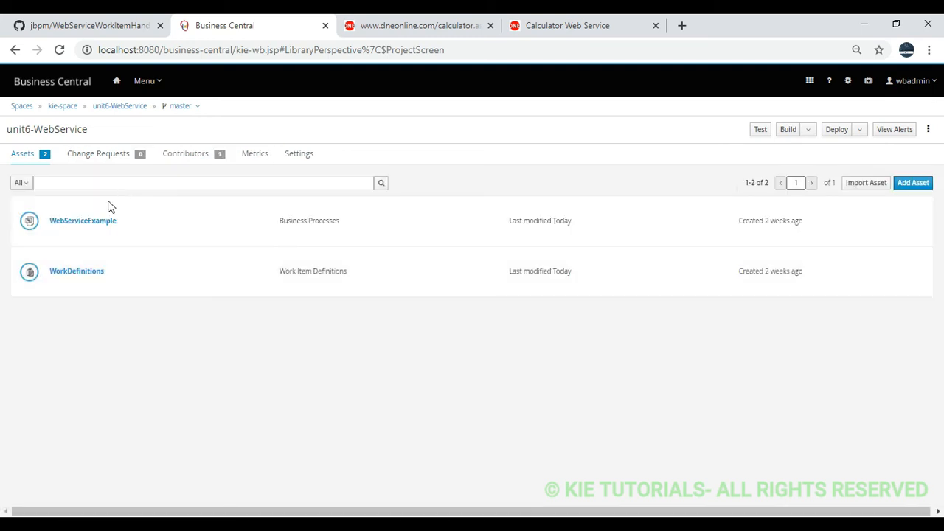
pyautogui.tripleClick(98, 215)
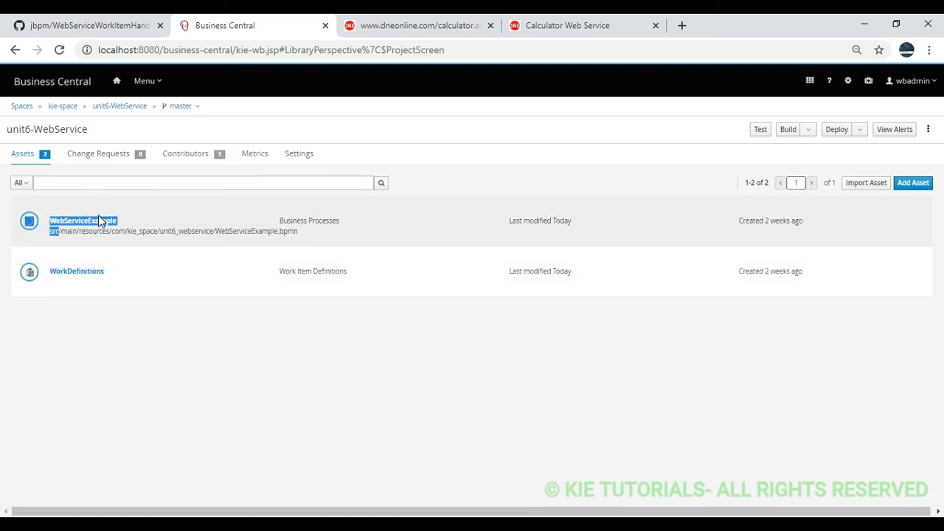
pyautogui.click(98, 231)
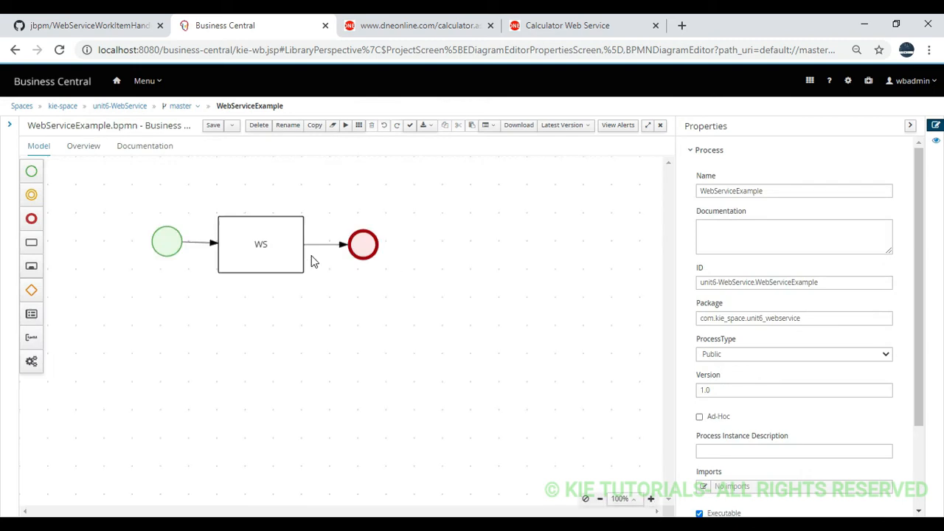
# - In the WS task's data assignments, set the Parameter input's source to intVar and the Result output's target to output
pyautogui.click(260, 245)
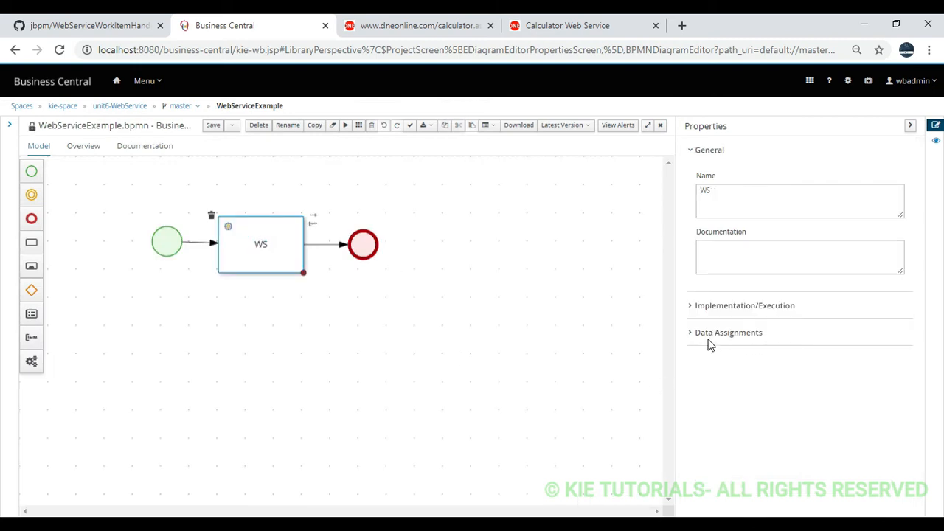
pyautogui.click(695, 334)
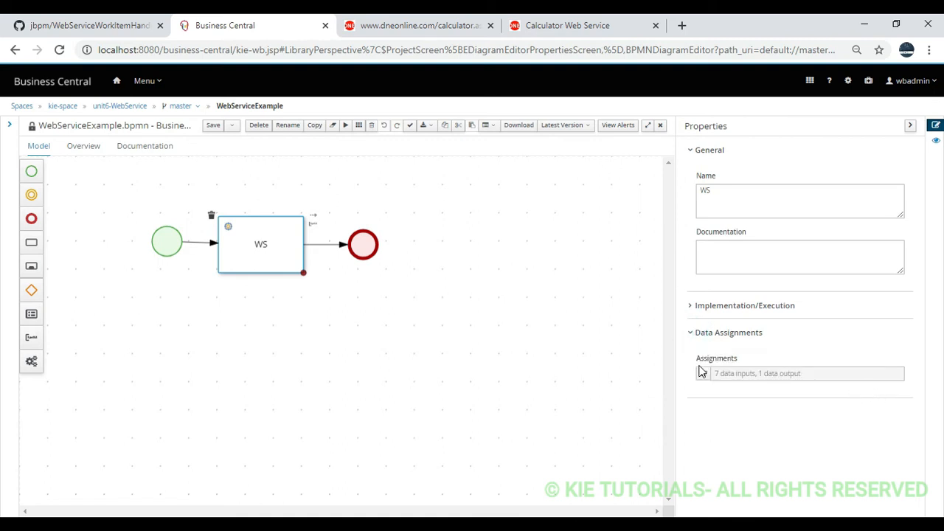
pyautogui.click(703, 375)
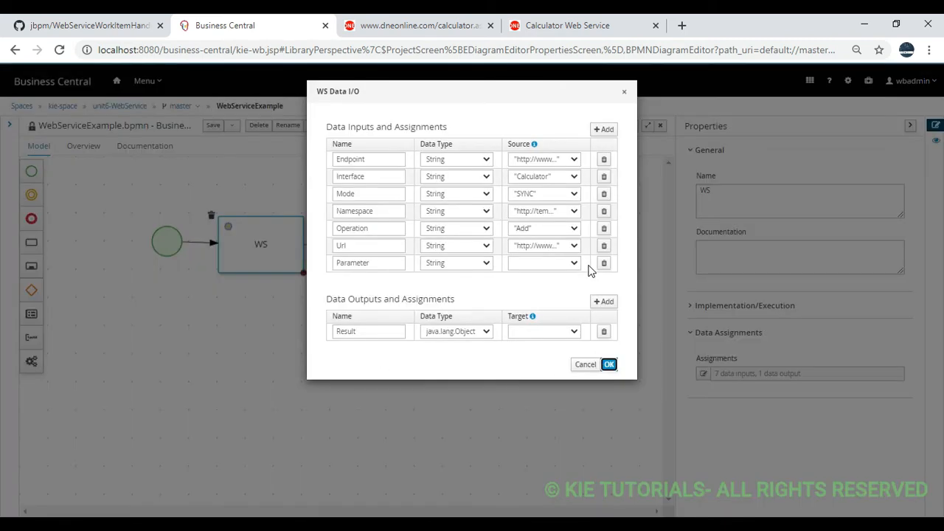
pyautogui.click(553, 264)
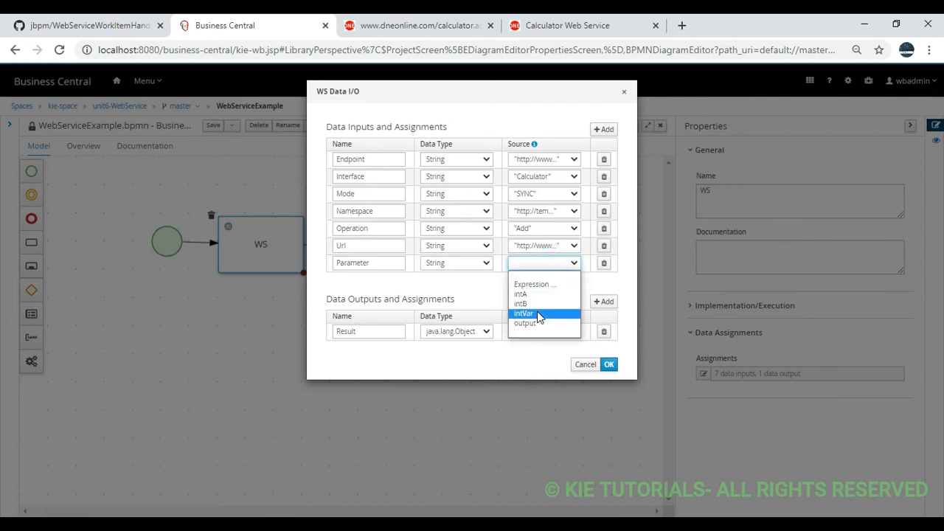
pyautogui.click(537, 312)
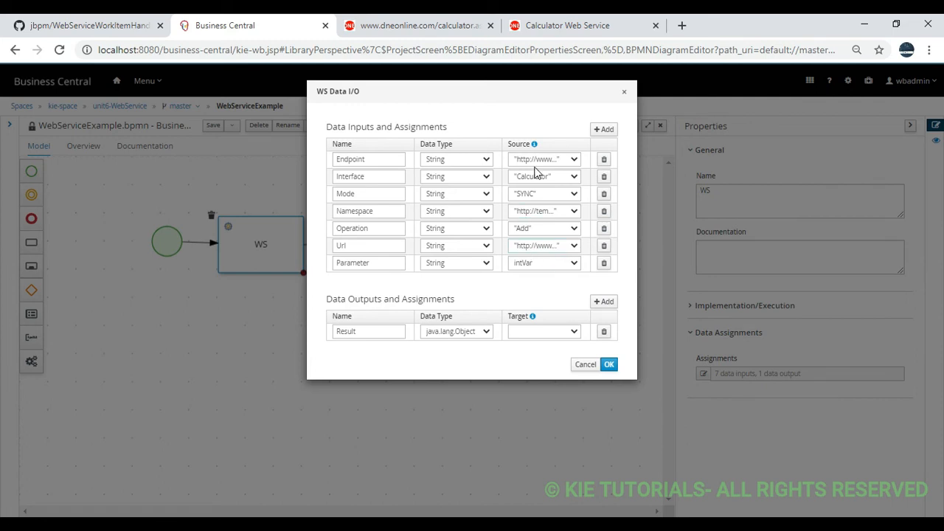
pyautogui.click(570, 334)
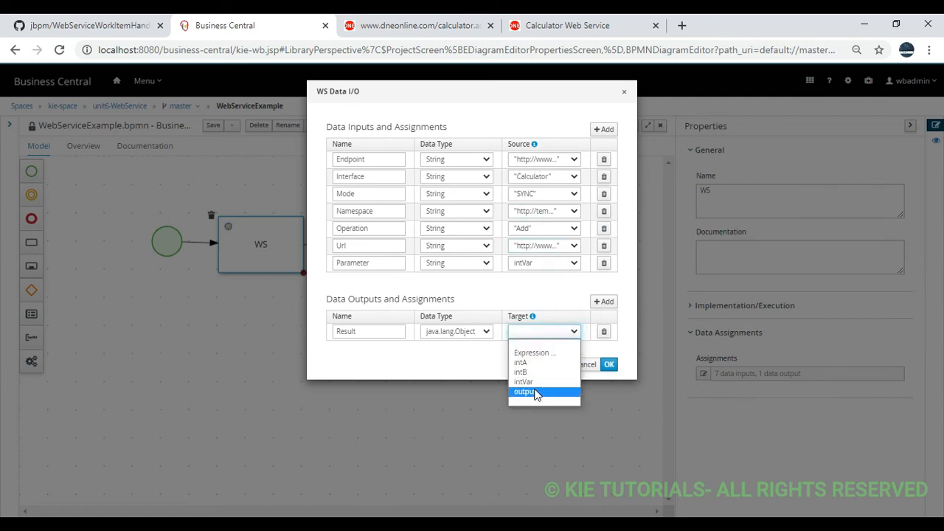
pyautogui.click(536, 392)
pyautogui.click(607, 366)
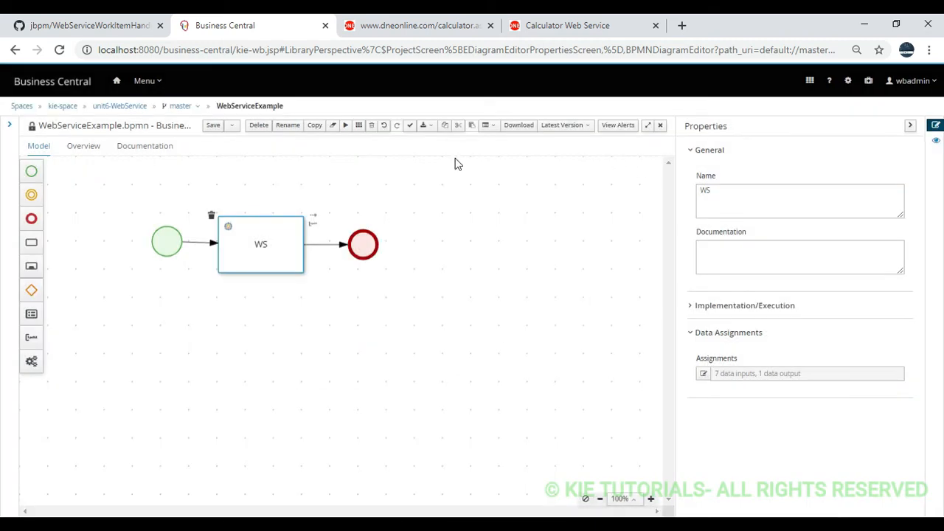
# - Save and close the WebServiceExample diagram, then deploy the unit6-WebService project
pyautogui.click(213, 127)
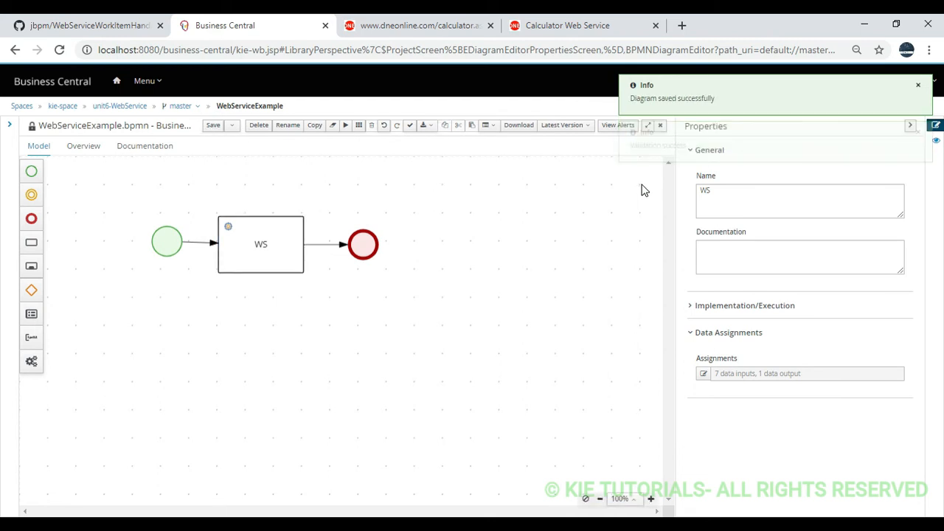
pyautogui.click(660, 126)
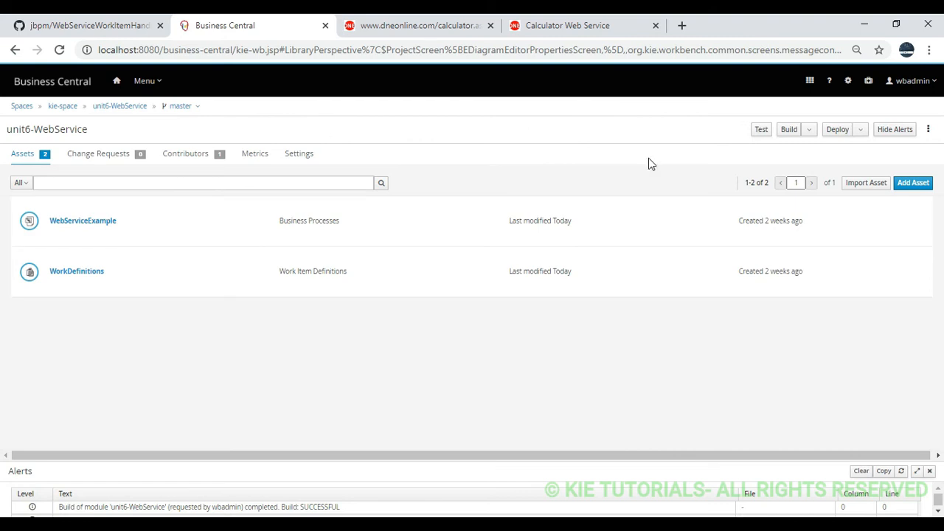
pyautogui.click(834, 132)
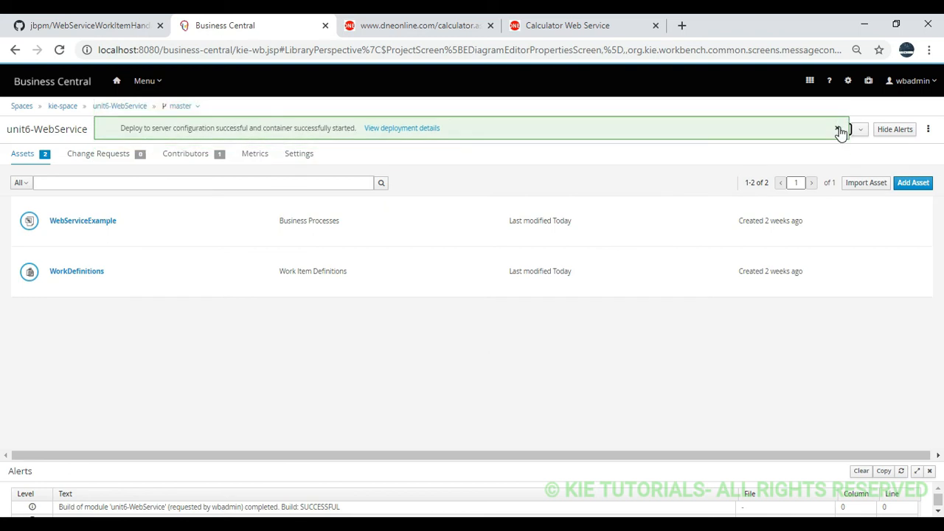
pyautogui.click(838, 129)
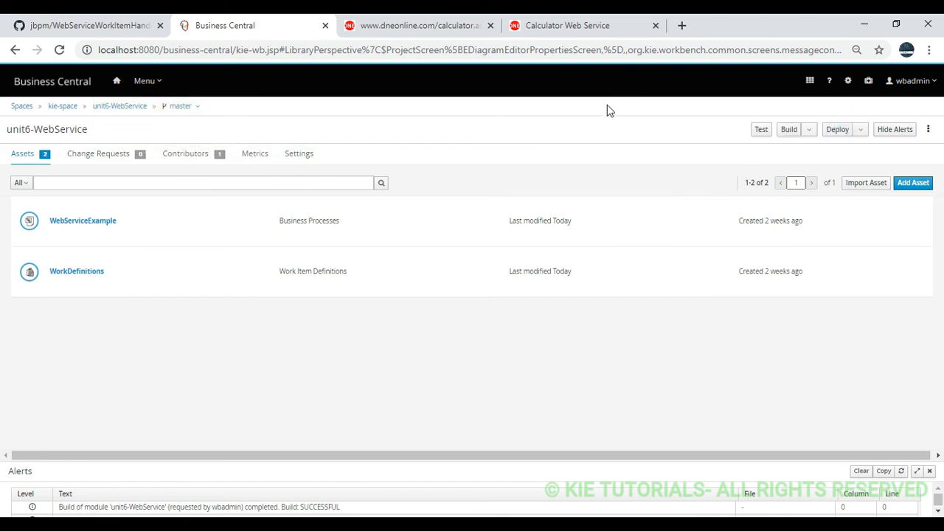
# - Try to start a new WebServiceExample instance from its process definition with IntA set to 14 and IntB set to 15
pyautogui.click(150, 80)
pyautogui.click(520, 149)
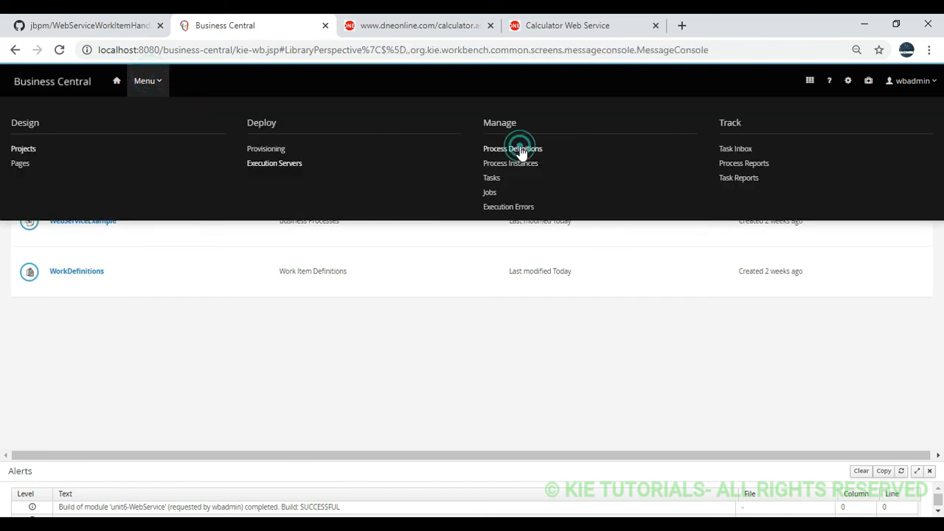
pyautogui.click(524, 246)
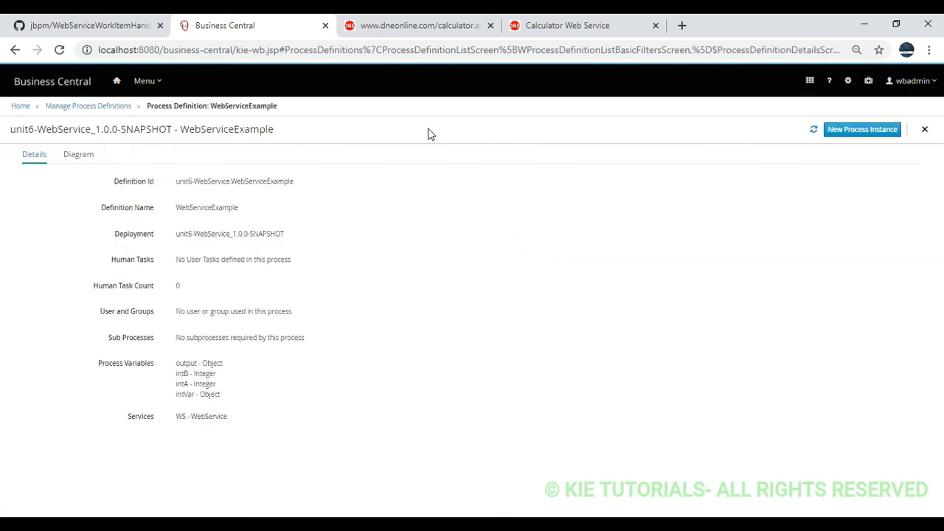
pyautogui.click(876, 130)
pyautogui.click(368, 229)
pyautogui.click(338, 264)
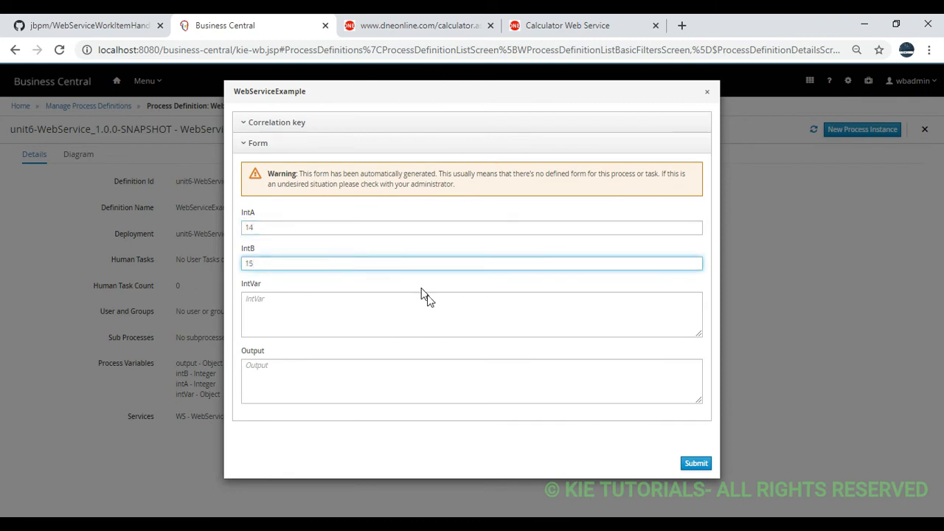
pyautogui.click(701, 468)
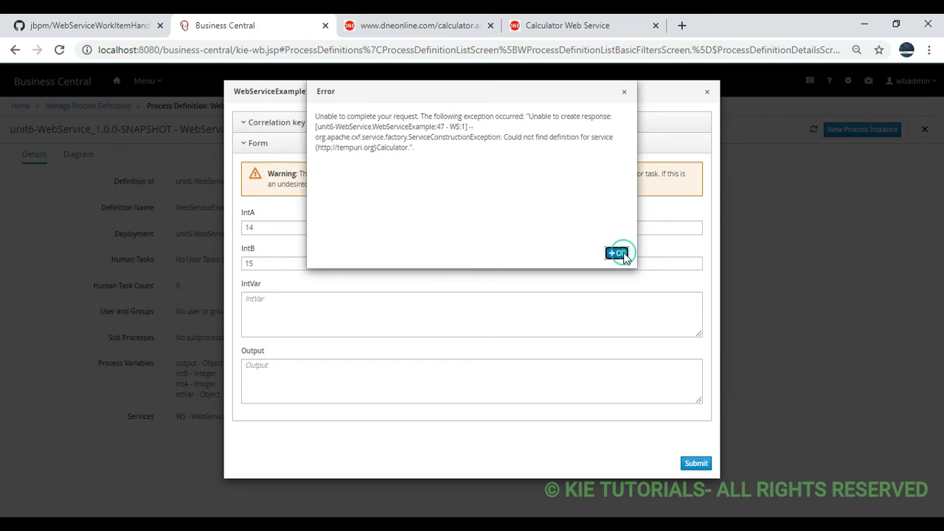
pyautogui.click(619, 254)
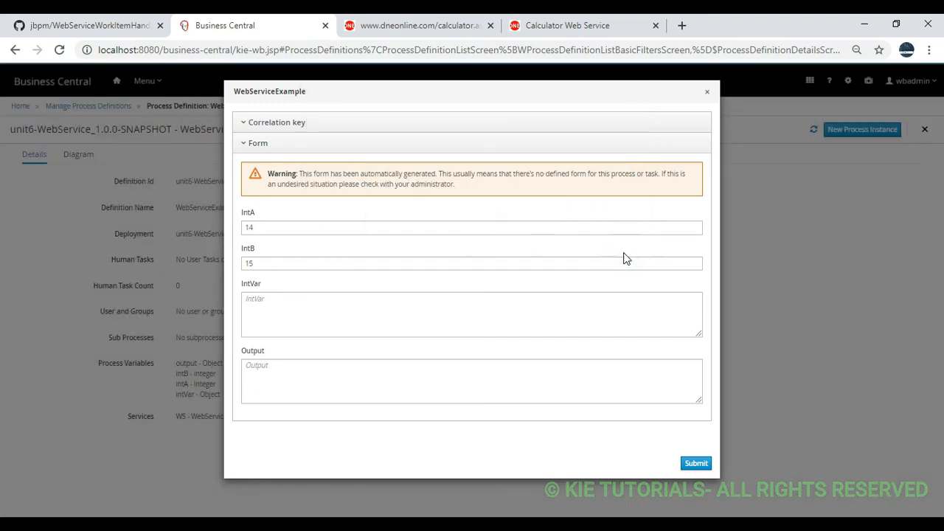
pyautogui.click(707, 93)
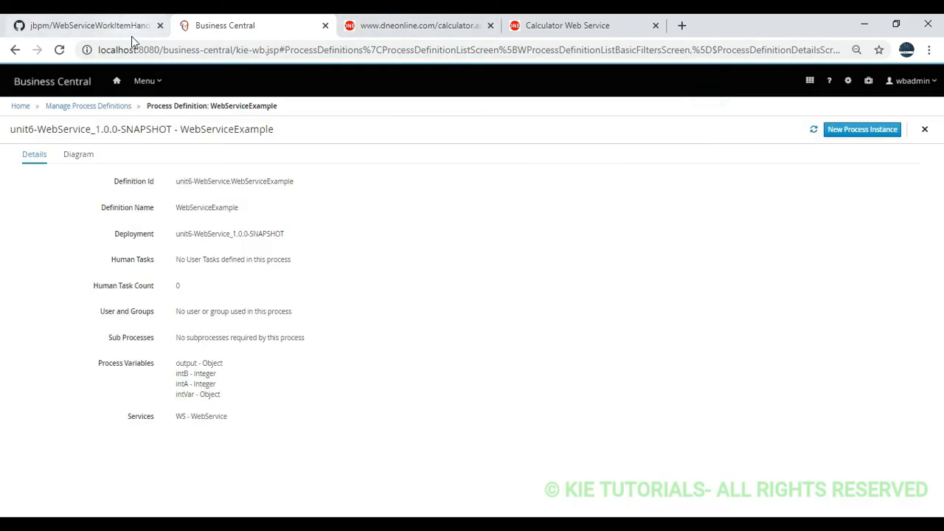
# - Stop the unit6-WebService deployment unit on sample-server and remove it from the execution server
pyautogui.click(143, 80)
pyautogui.click(511, 150)
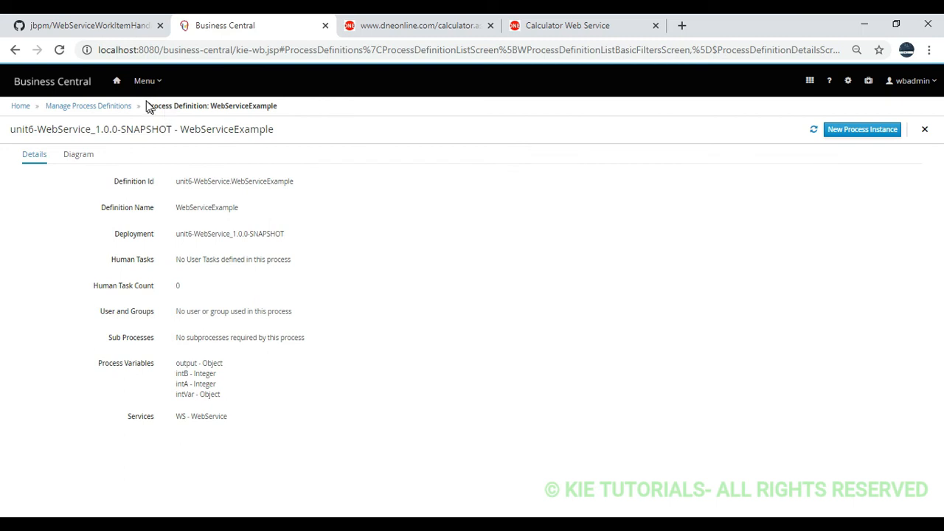
pyautogui.click(145, 81)
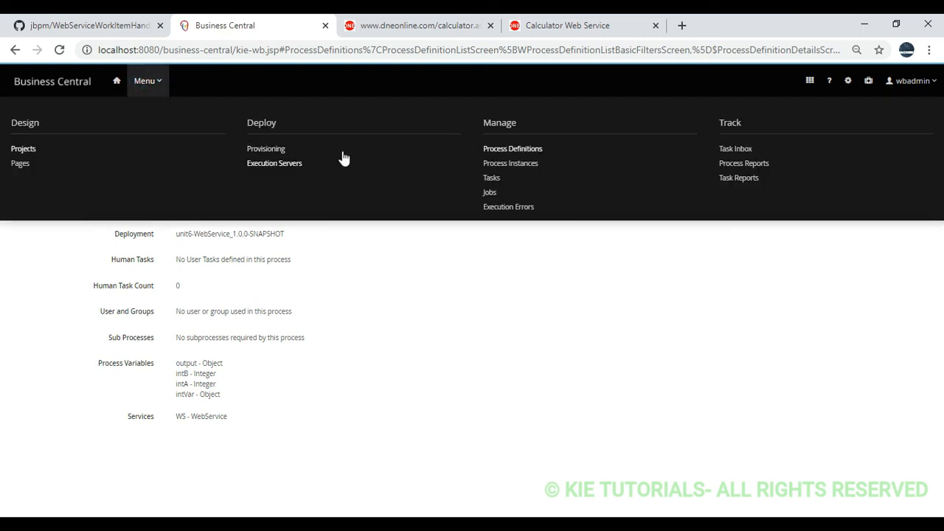
pyautogui.click(286, 164)
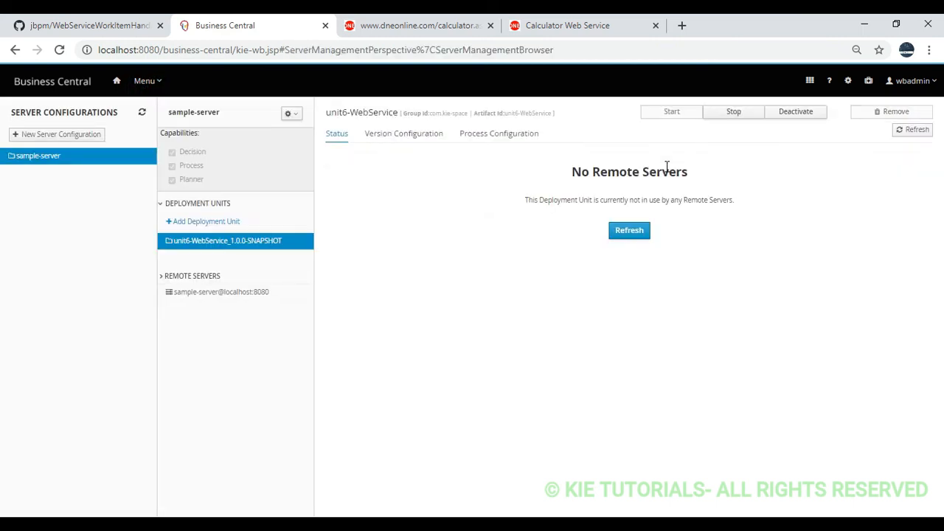
pyautogui.click(752, 112)
pyautogui.click(852, 111)
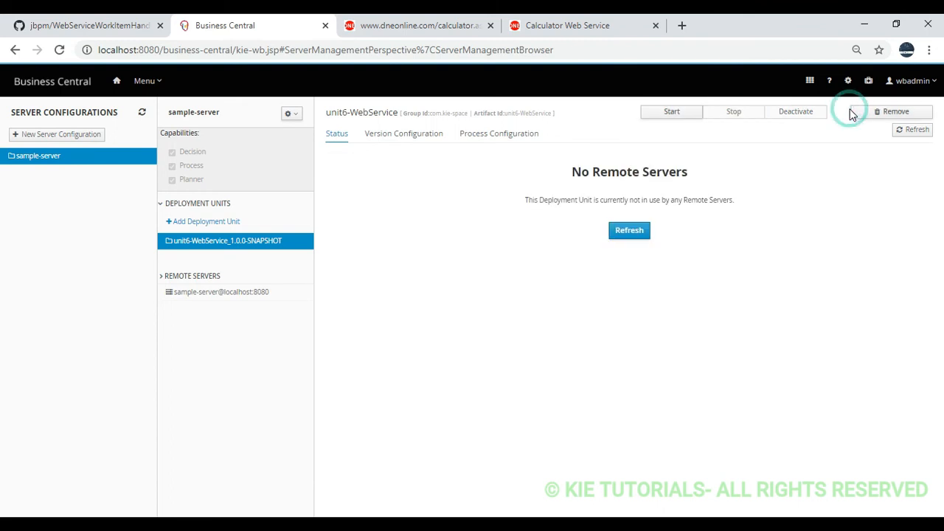
pyautogui.click(596, 154)
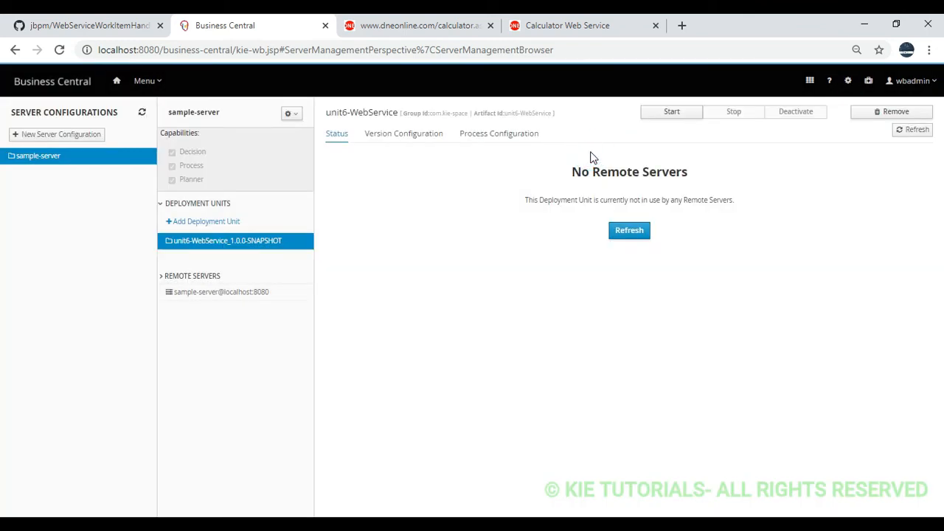
# - Open the WebServiceExample business process from the unit6-WebService project in kie-space for editing
pyautogui.click(157, 87)
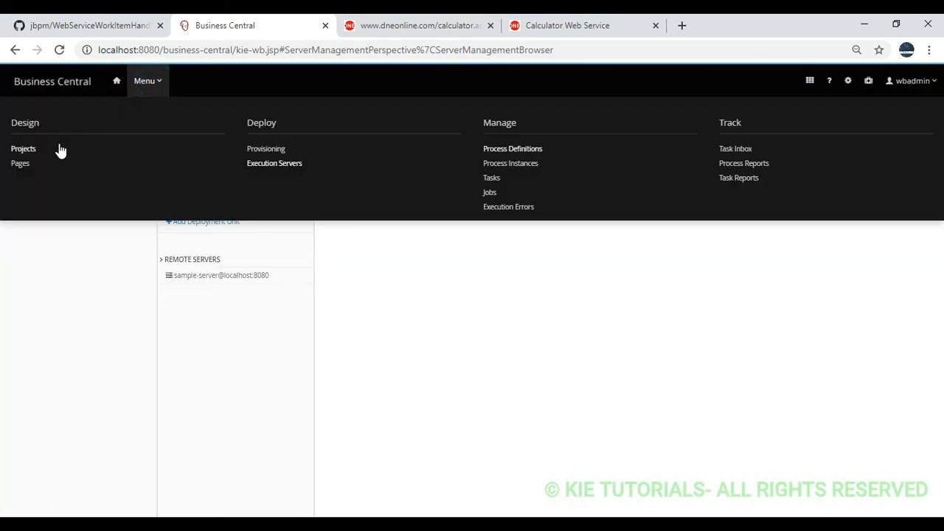
pyautogui.click(30, 152)
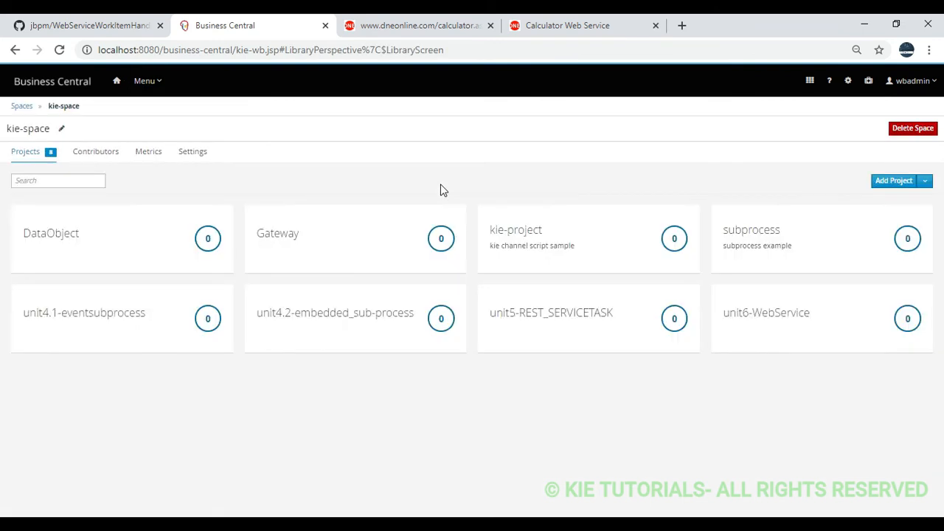
pyautogui.click(798, 322)
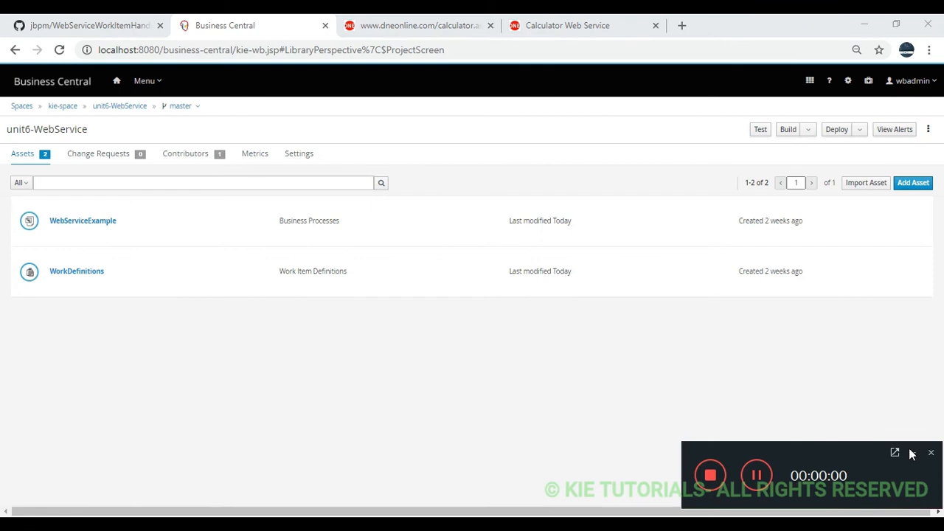
pyautogui.click(912, 453)
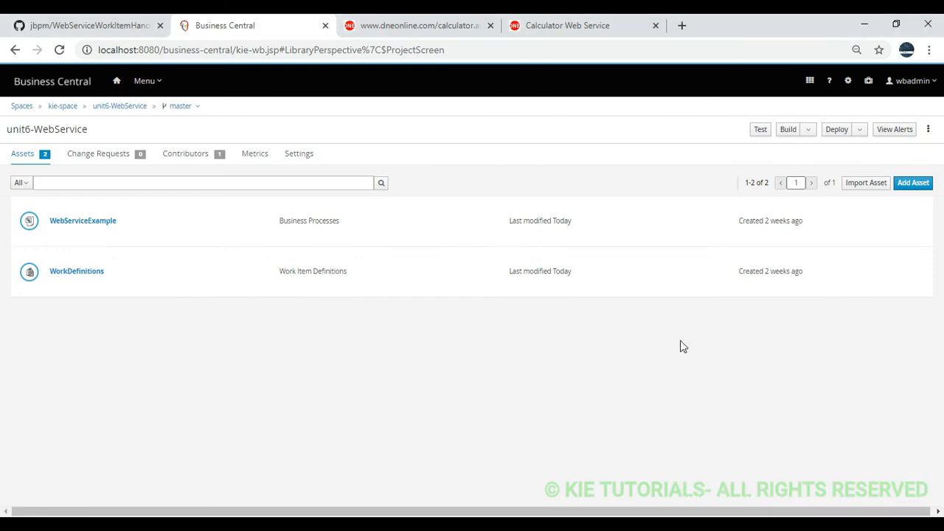
pyautogui.click(99, 223)
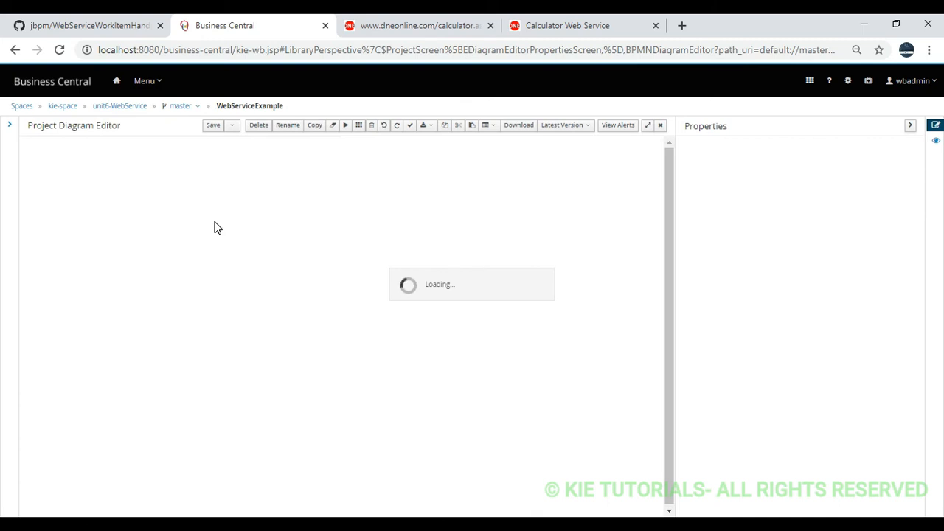
pyautogui.click(410, 29)
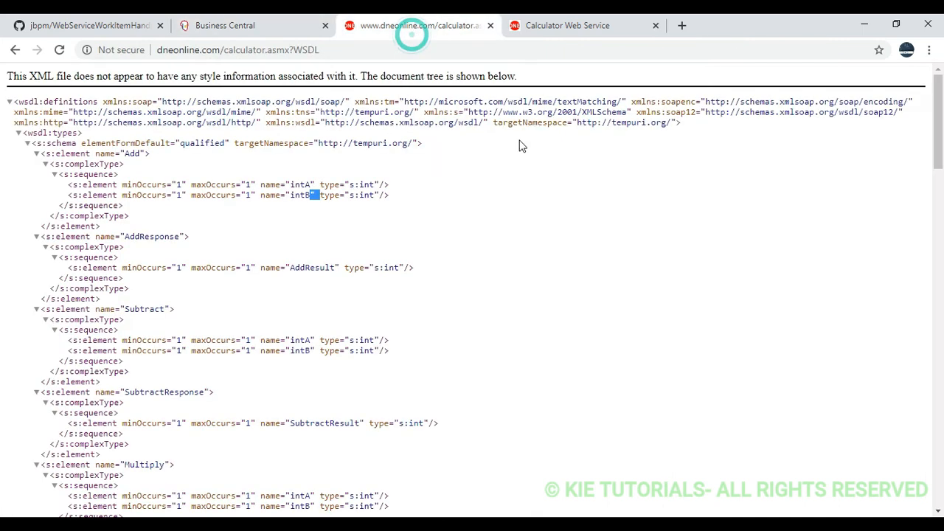
pyautogui.click(577, 194)
pyautogui.moveTo(576, 122); pyautogui.dragTo(662, 127)
pyautogui.hotkey('ctrl', 'c')
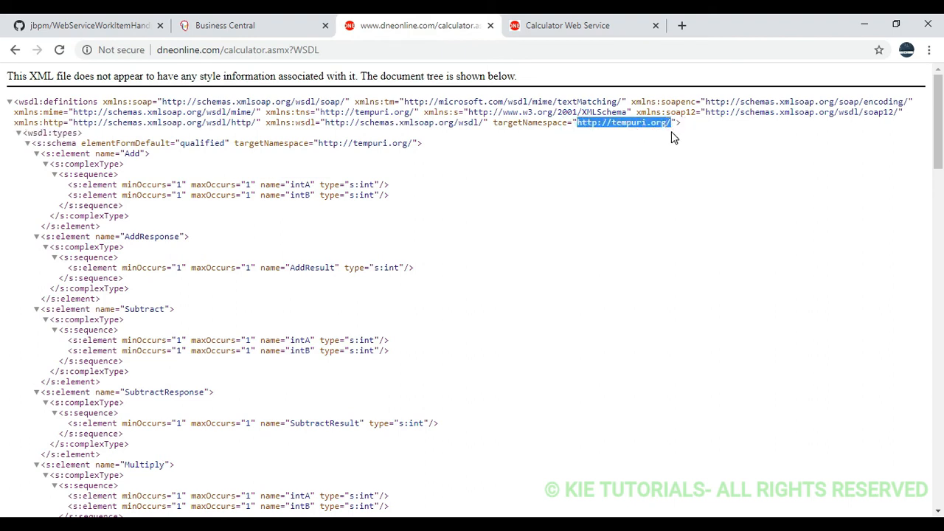
pyautogui.click(281, 26)
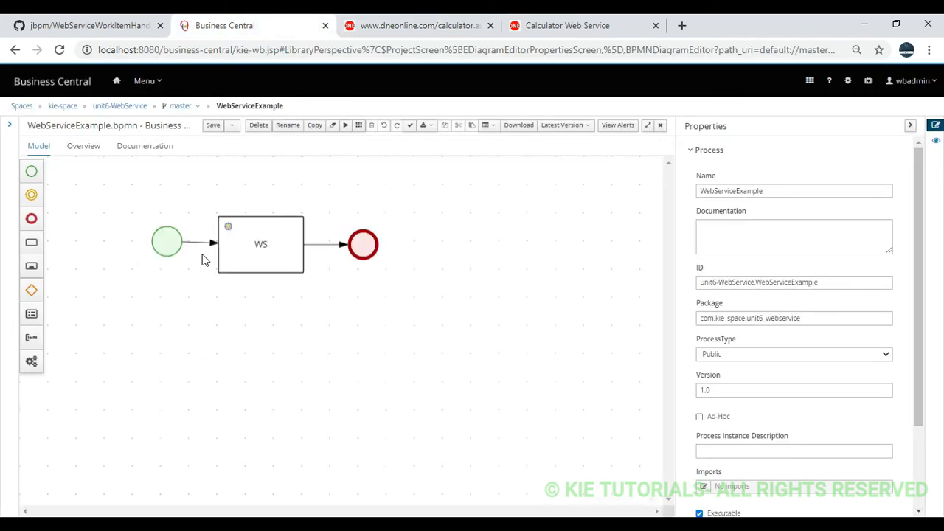
pyautogui.click(299, 265)
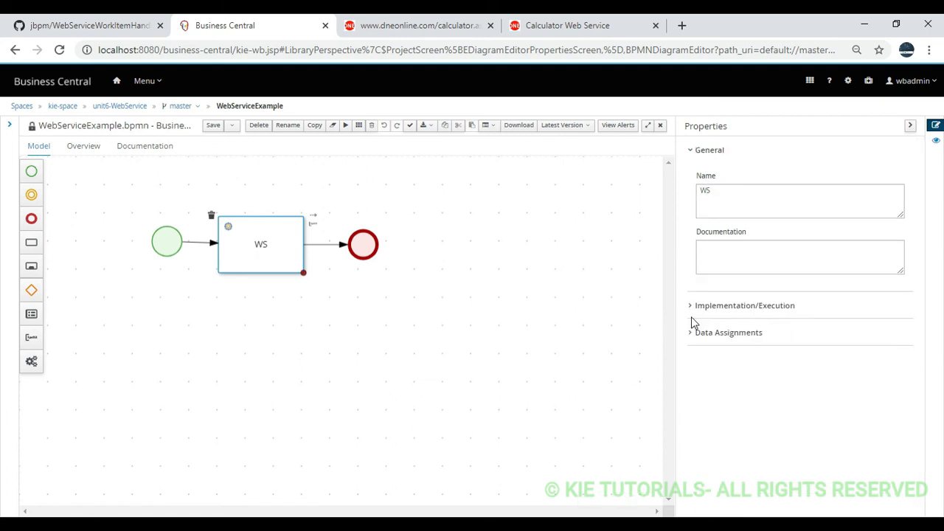
pyautogui.click(694, 337)
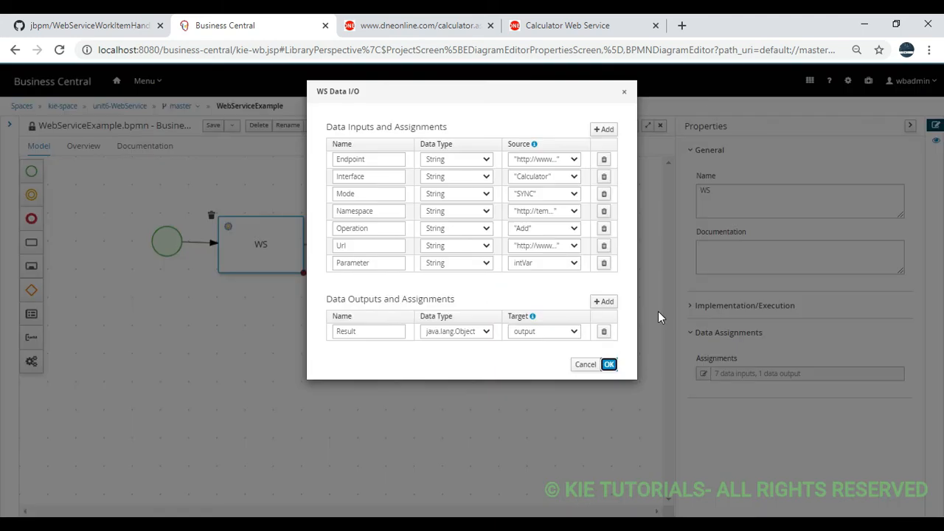
pyautogui.click(546, 212)
pyautogui.click(542, 243)
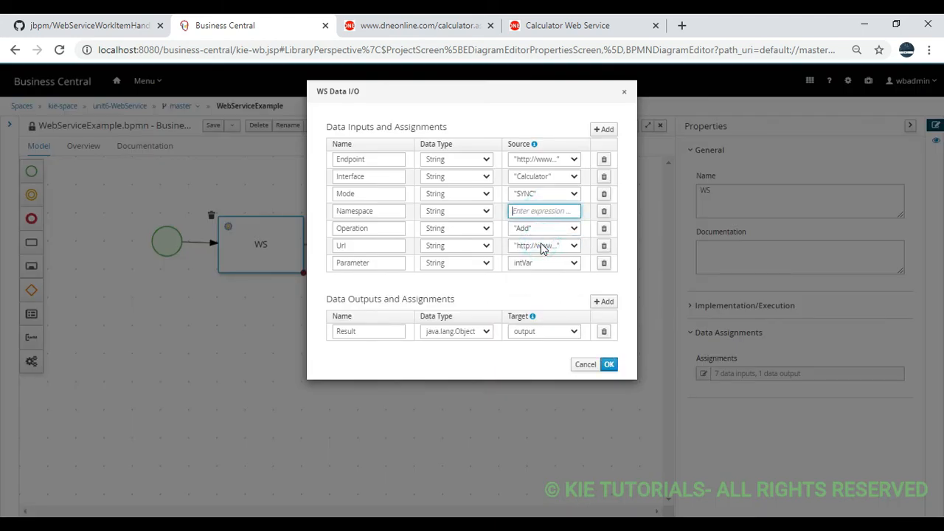
pyautogui.hotkey('ctrl', 'v')
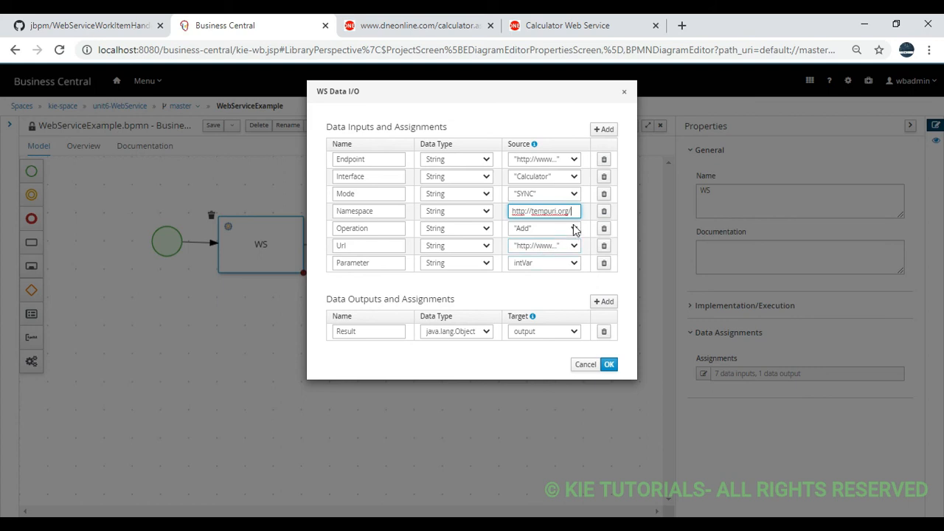
pyautogui.click(561, 281)
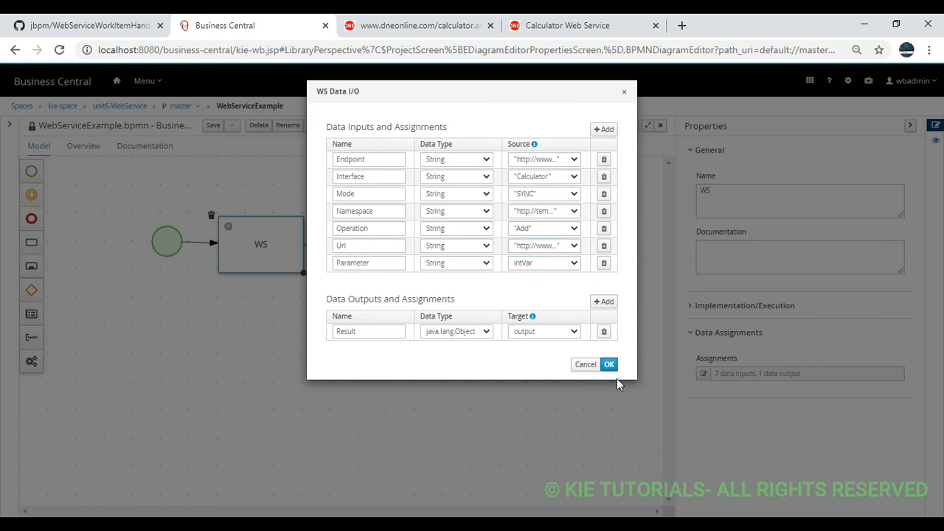
pyautogui.click(609, 365)
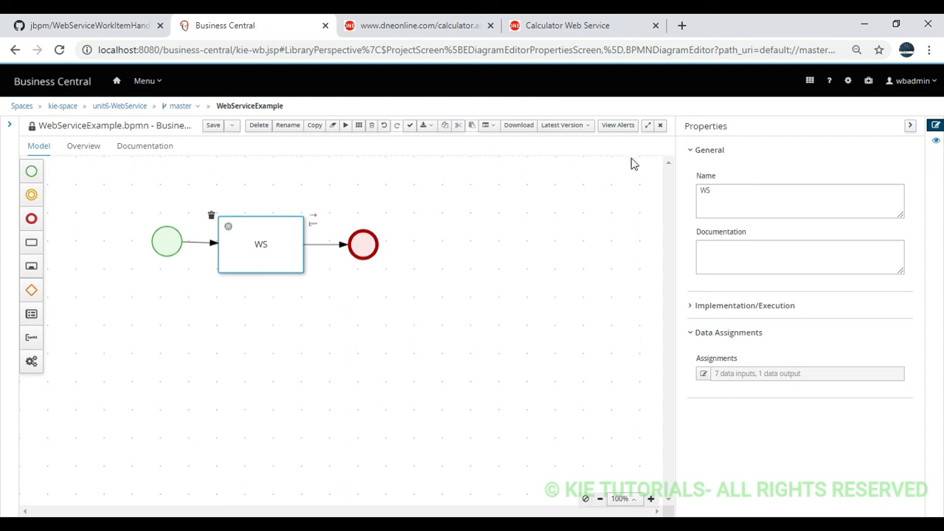
pyautogui.click(660, 127)
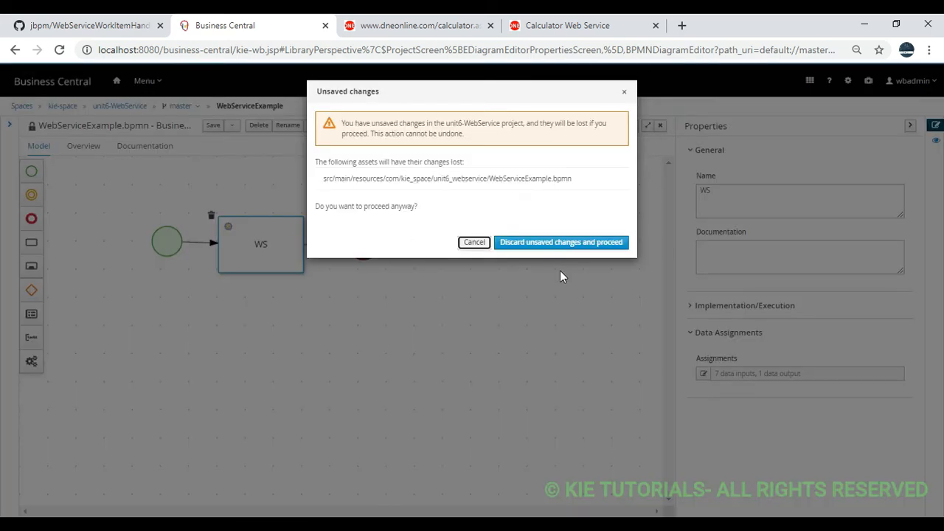
pyautogui.click(474, 243)
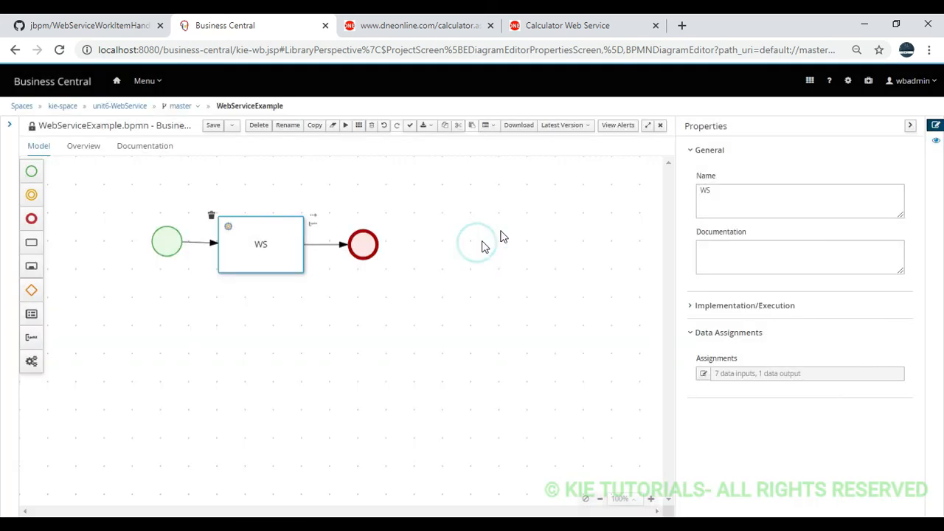
pyautogui.click(231, 127)
pyautogui.click(240, 146)
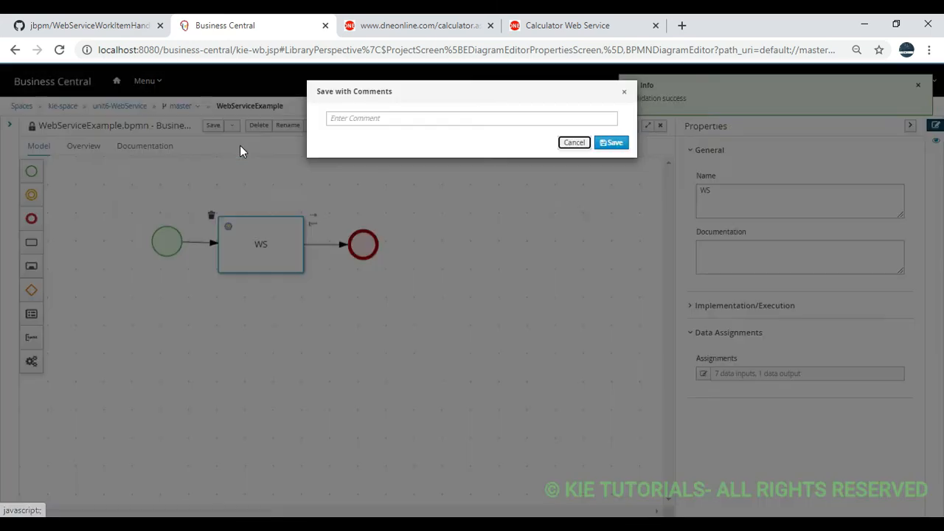
pyautogui.click(580, 144)
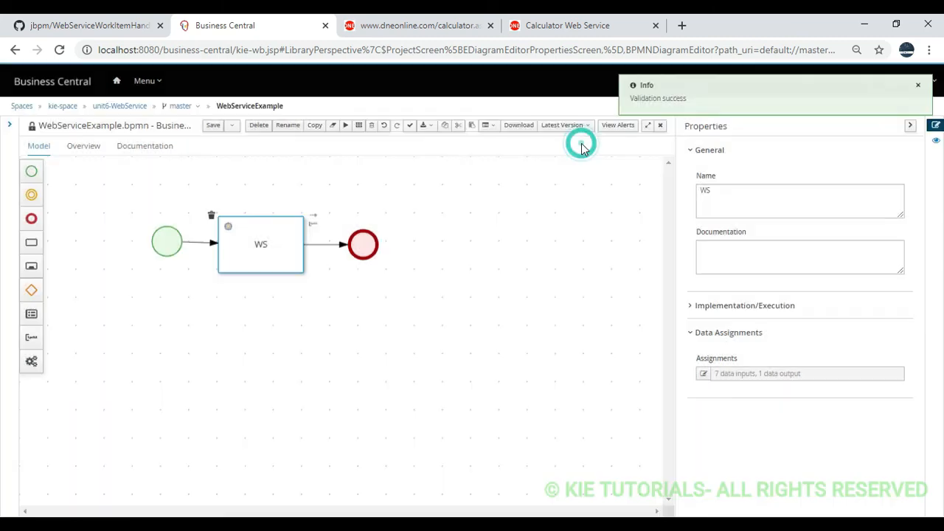
pyautogui.click(661, 126)
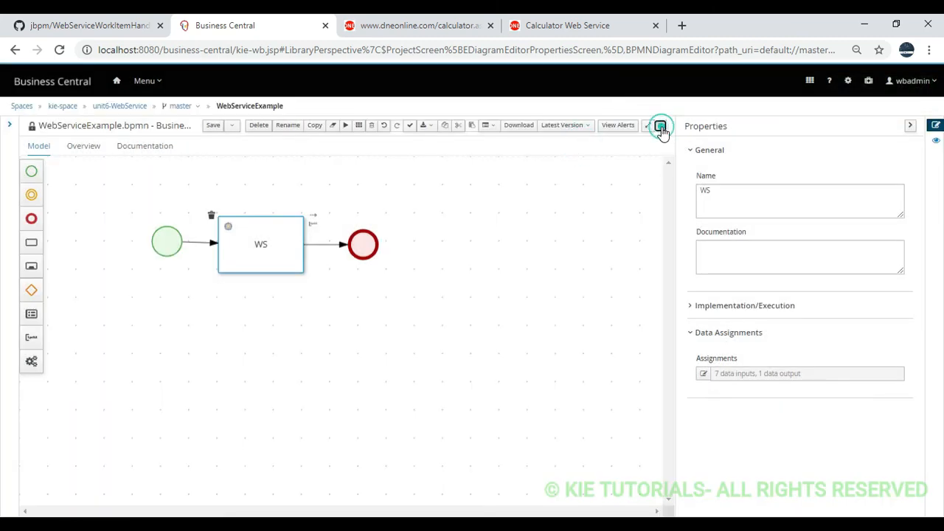
pyautogui.click(476, 244)
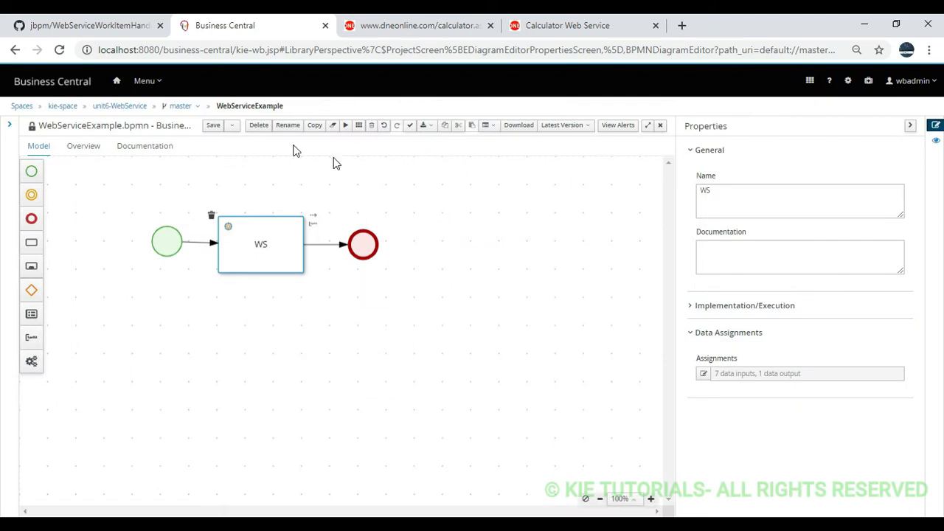
# - Save and close the WebServiceExample diagram and deploy the unit6-WebService project
pyautogui.click(212, 124)
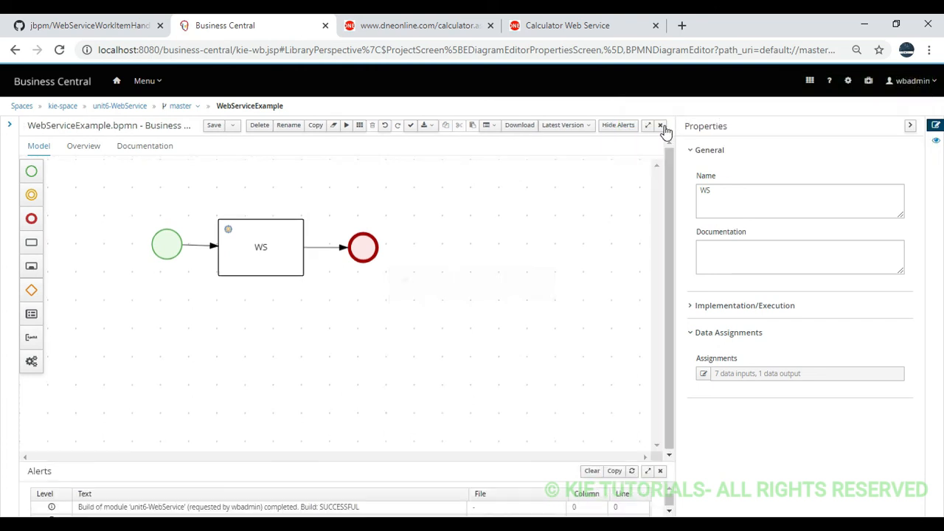
pyautogui.click(660, 126)
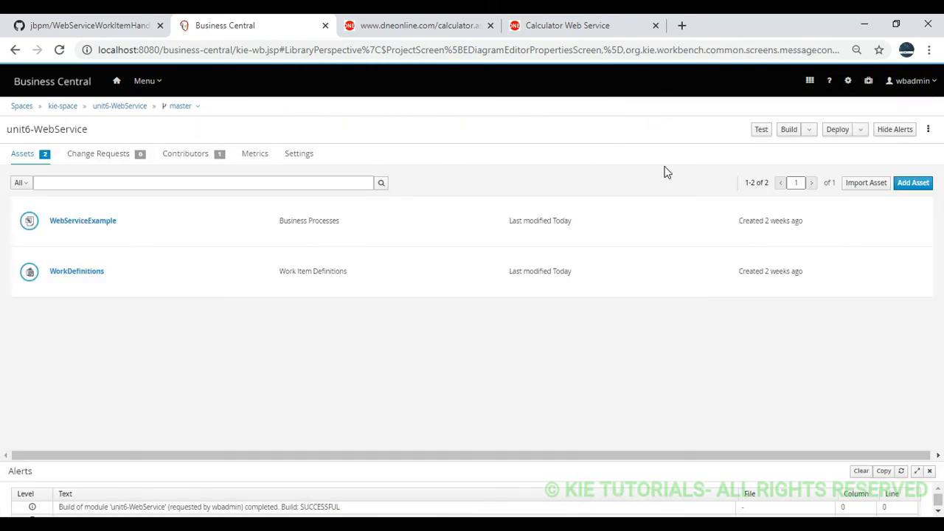
pyautogui.click(835, 130)
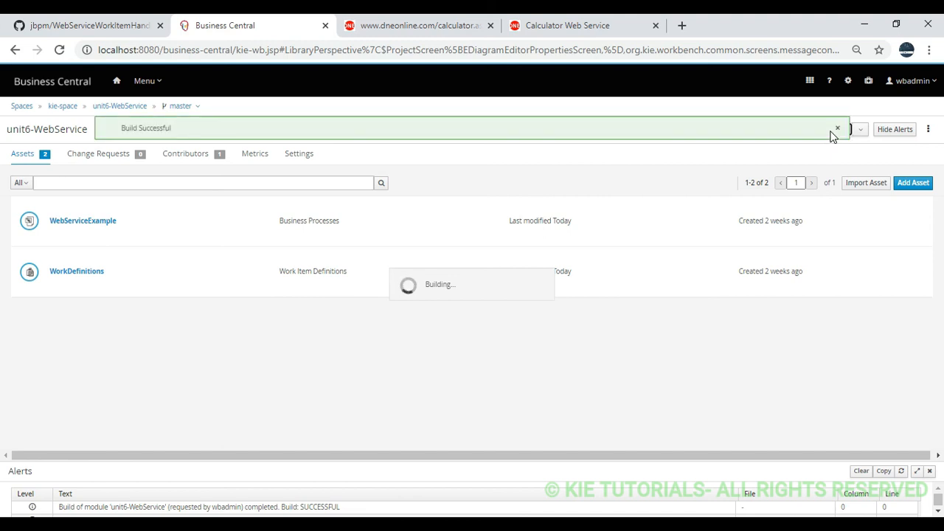
# - Open the details of the WebServiceExample process definition deployed from unit6-WebService_1.0.0-SNAPSHOT
pyautogui.click(145, 82)
pyautogui.click(513, 150)
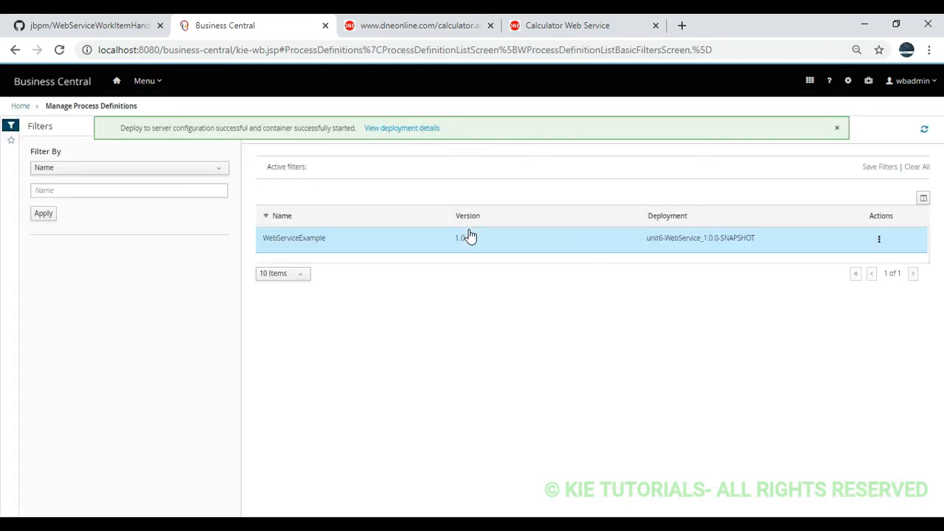
pyautogui.click(837, 130)
pyautogui.click(621, 249)
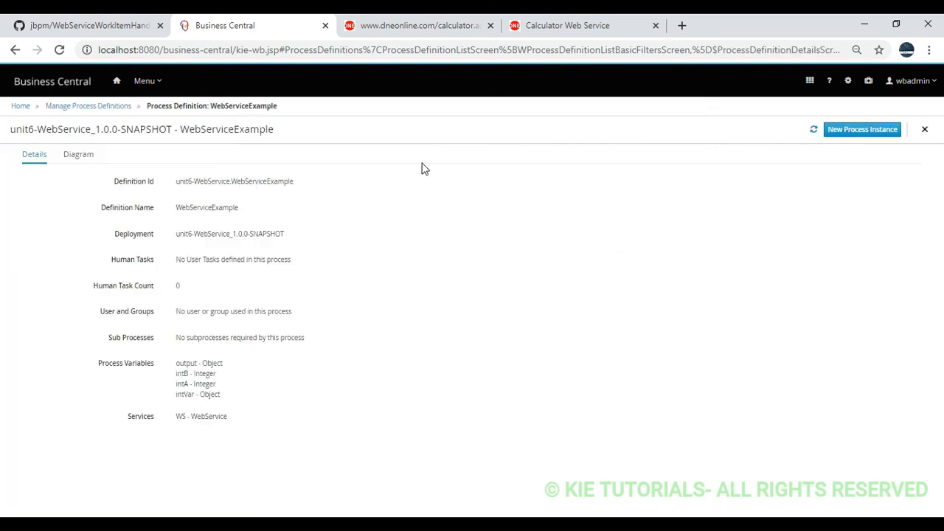
# - Start a new WebServiceExample instance with IntA 15 and IntB 12, and check its output in the standalone.bat server console
pyautogui.click(832, 131)
pyautogui.click(404, 227)
pyautogui.write('15')
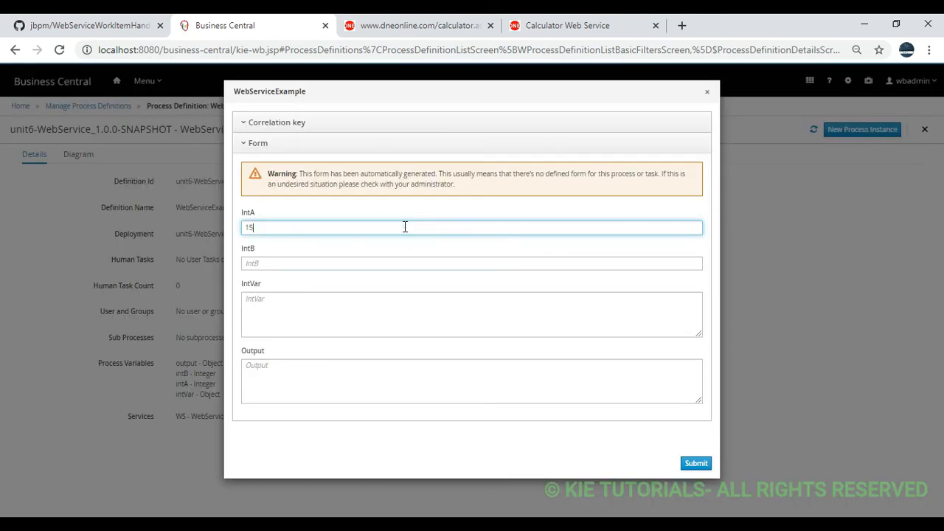
pyautogui.press('Tab')
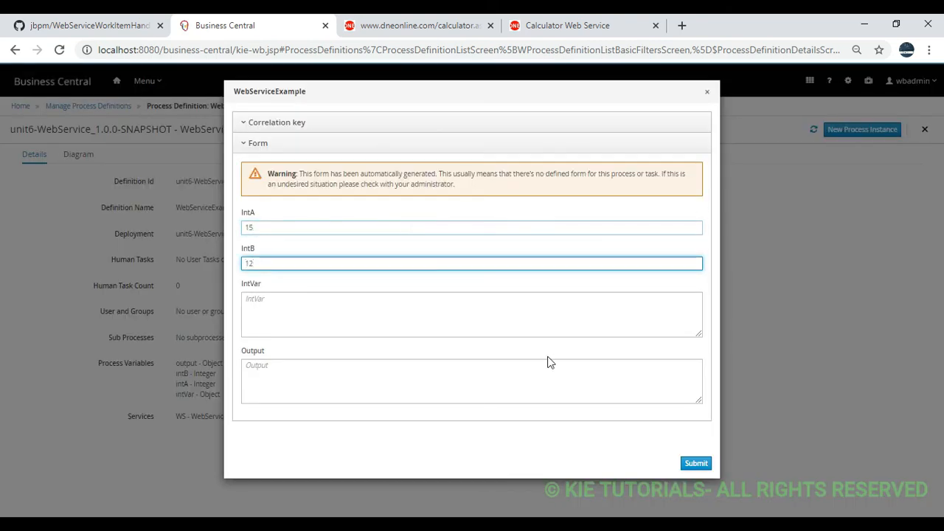
pyautogui.click(695, 464)
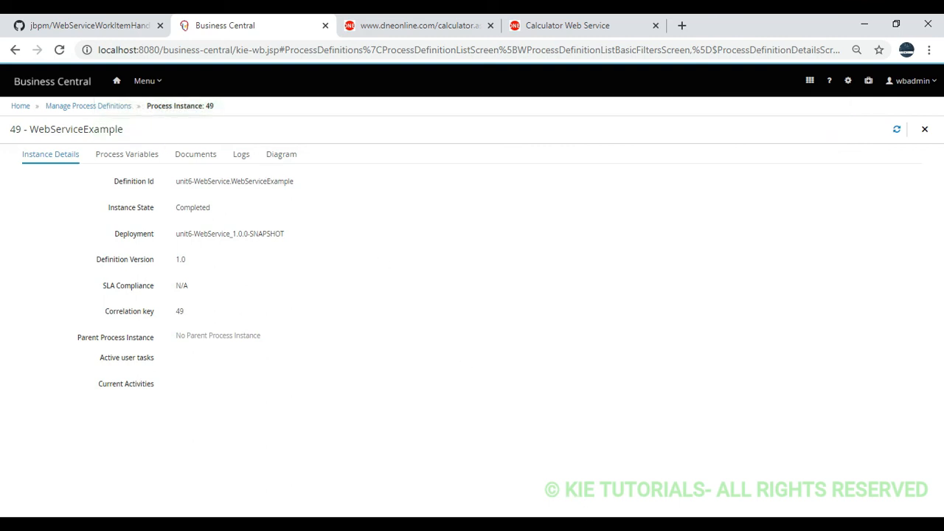
pyautogui.hotkey('alt', 'Tab')
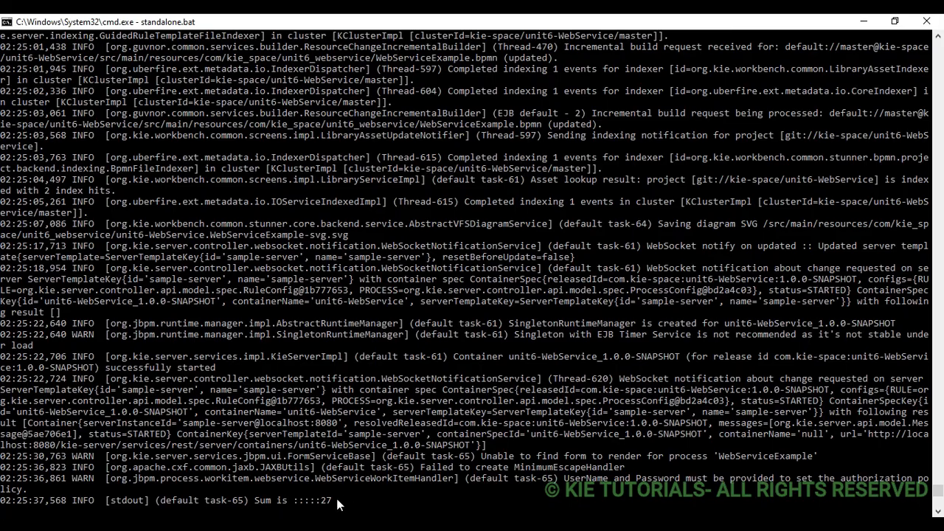
pyautogui.hotkey('alt', 'Tab')
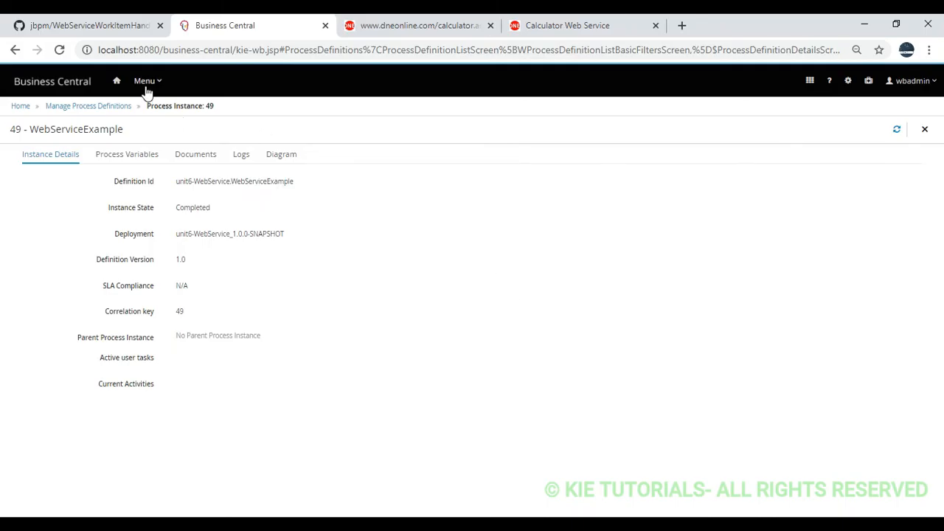
# - Include completed instances in the process instances list and inspect the newest WebServiceExample instance's process variables and diagram
pyautogui.click(146, 81)
pyautogui.click(497, 166)
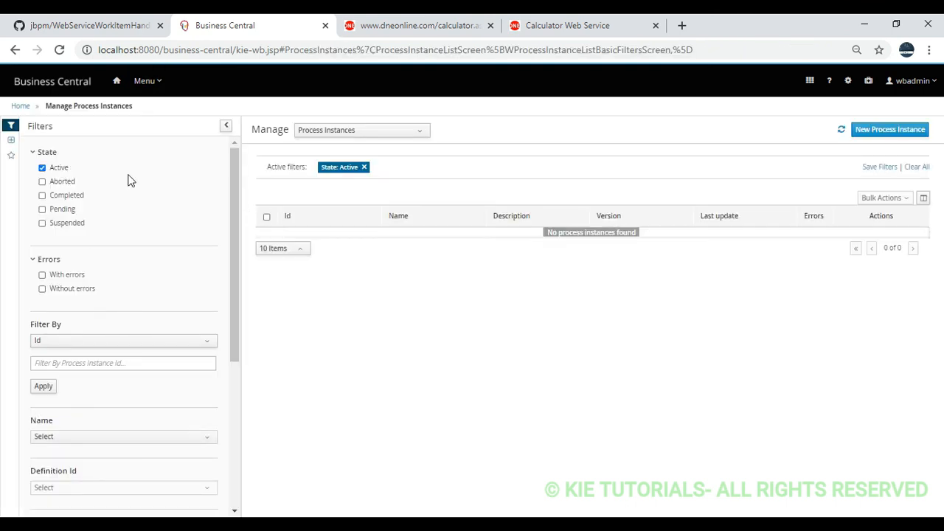
pyautogui.click(43, 196)
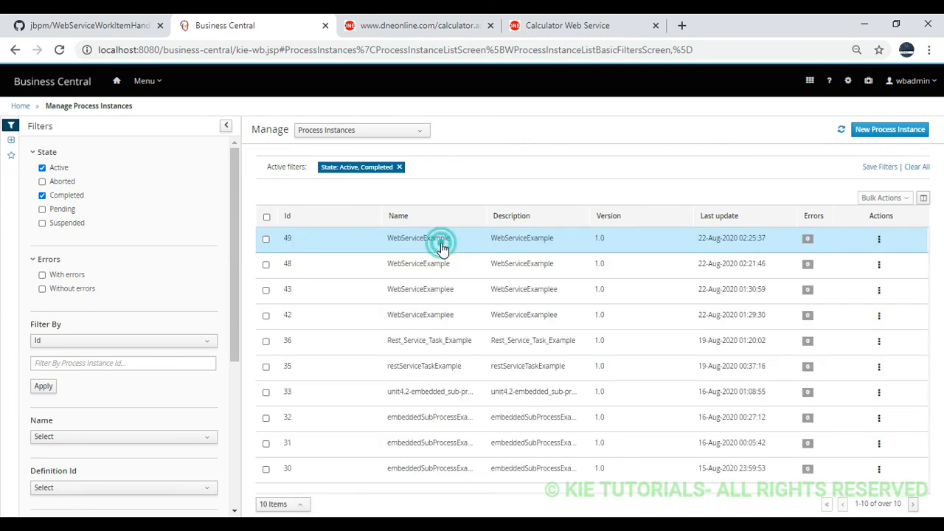
pyautogui.click(441, 243)
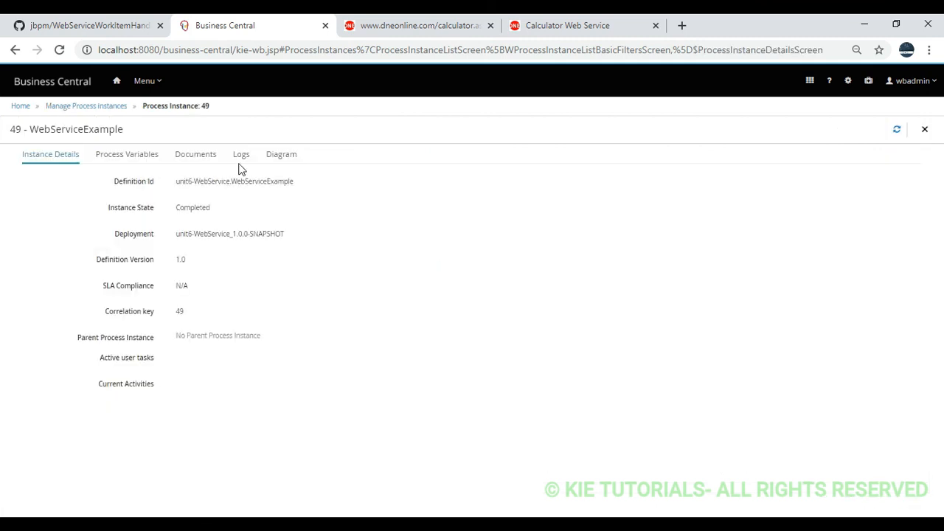
pyautogui.click(129, 157)
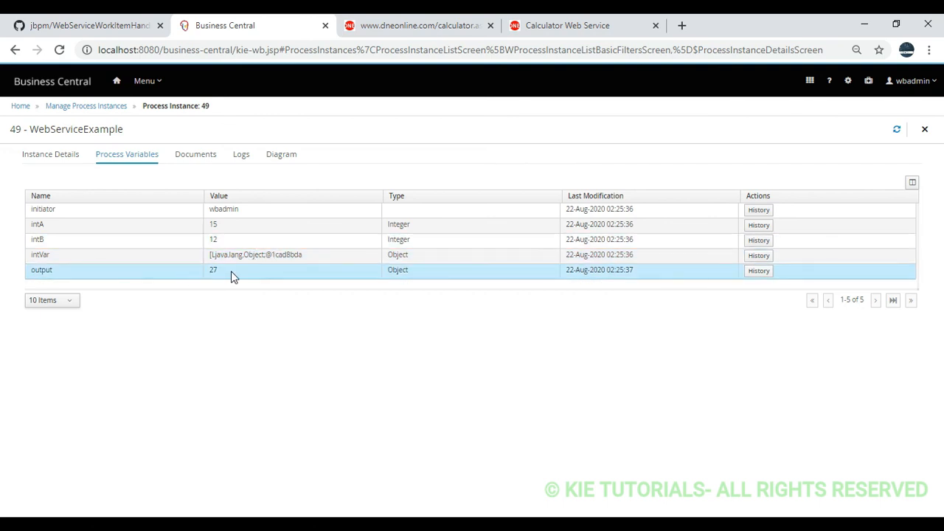
pyautogui.click(278, 155)
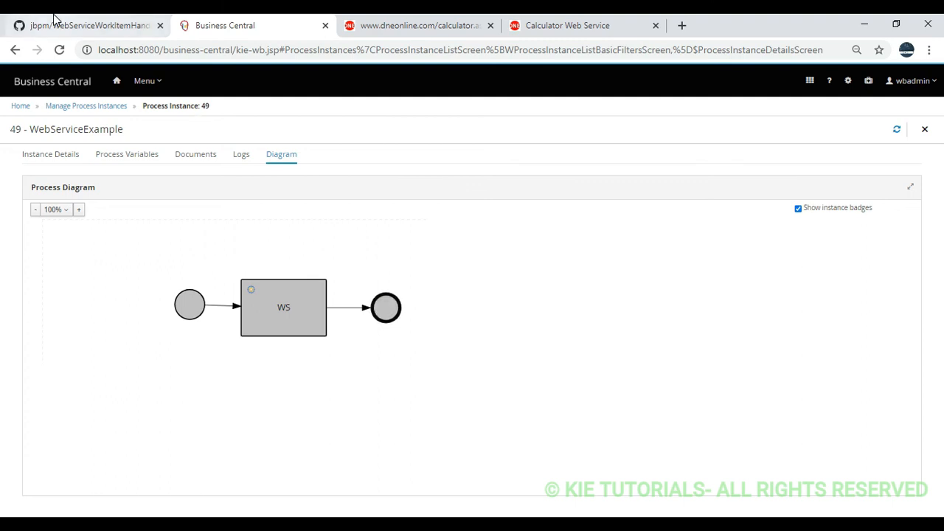
# - Switch to WebServiceWorkItemHandler.java on GitHub and search the page for "execute" to locate the executeWorkItem method
pyautogui.click(30, 20)
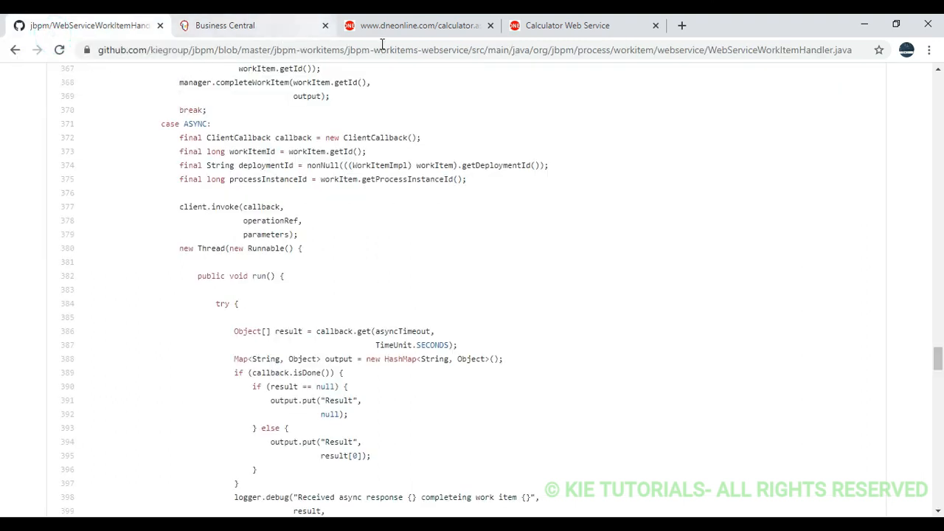
pyautogui.click(725, 47)
pyautogui.doubleClick(752, 49)
pyautogui.click(537, 103)
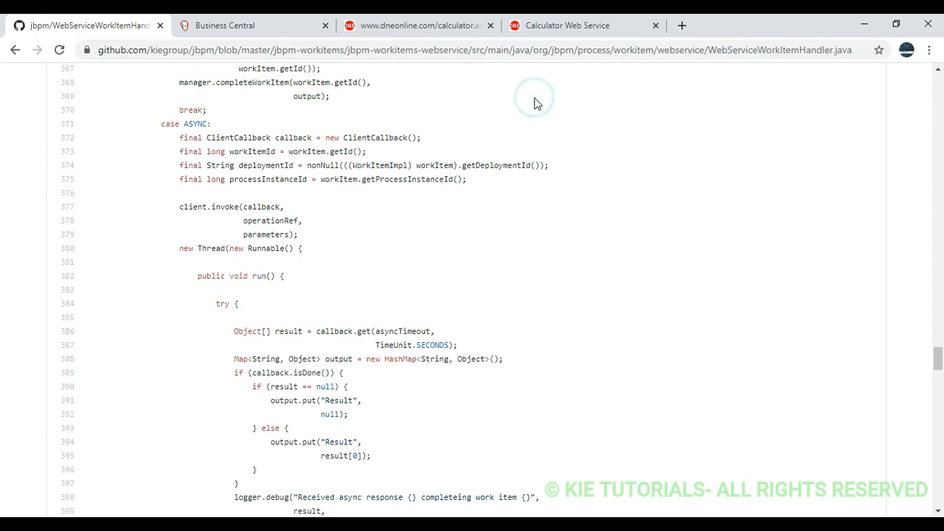
pyautogui.hotkey('ctrl', 'f')
pyautogui.write('execute')
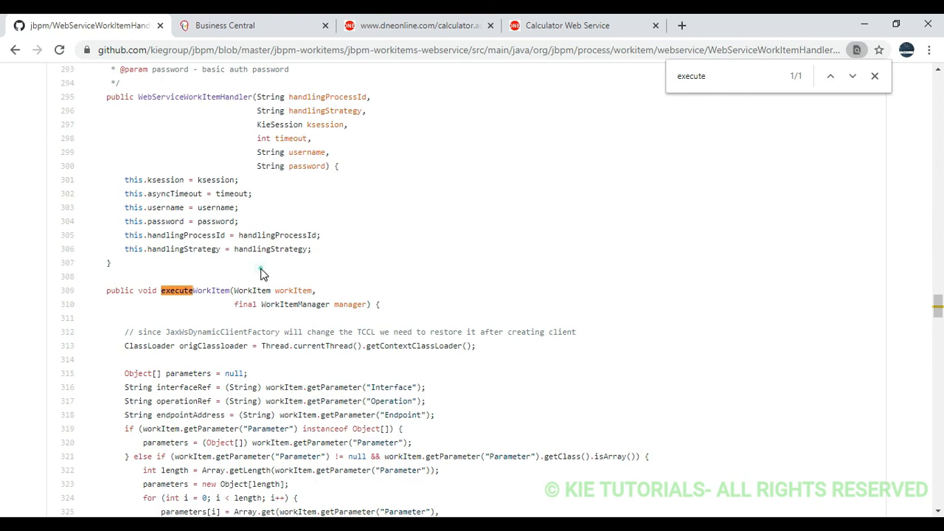
pyautogui.doubleClick(285, 291)
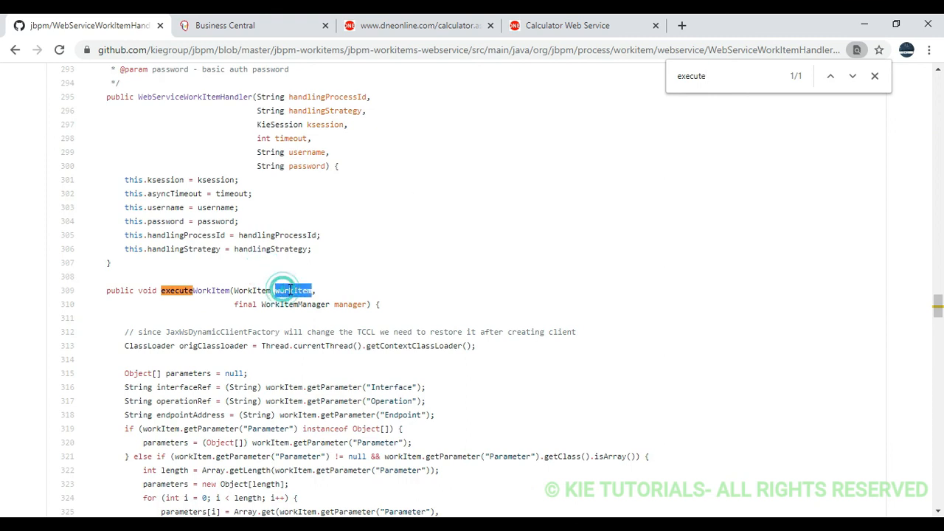
pyautogui.click(348, 303)
pyautogui.click(348, 289)
pyautogui.scroll(-3, 348, 289)
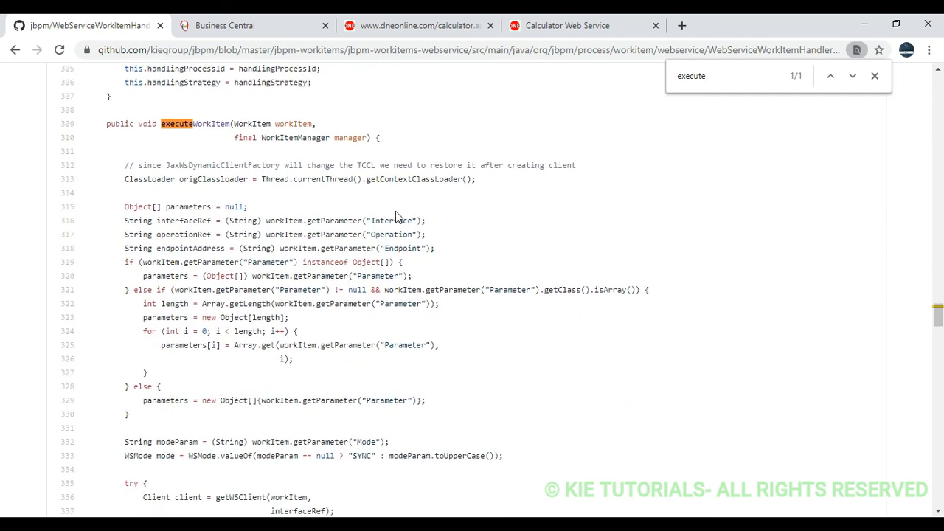
# - Examine how executeWorkItem reads the Interface, Operation, Endpoint and Parameter inputs, comparing them with the WS task in the process diagram
pyautogui.doubleClick(391, 220)
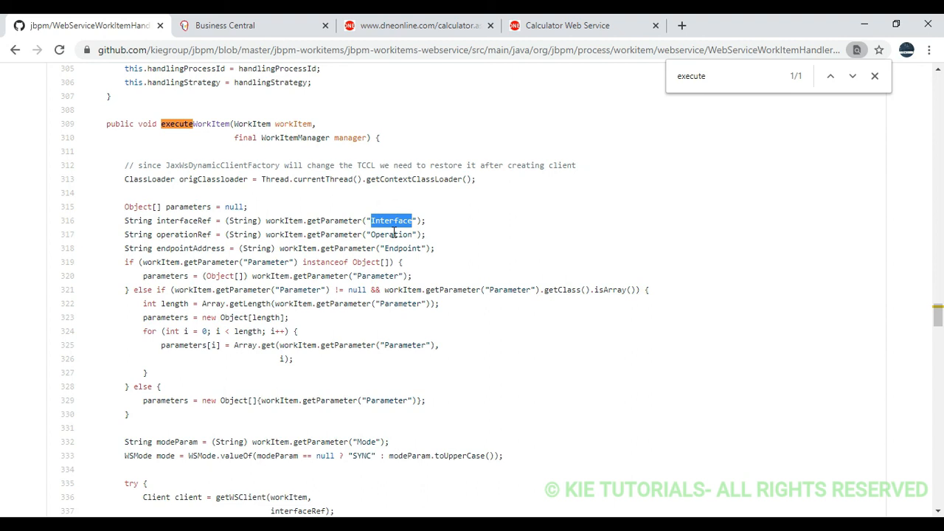
pyautogui.click(261, 24)
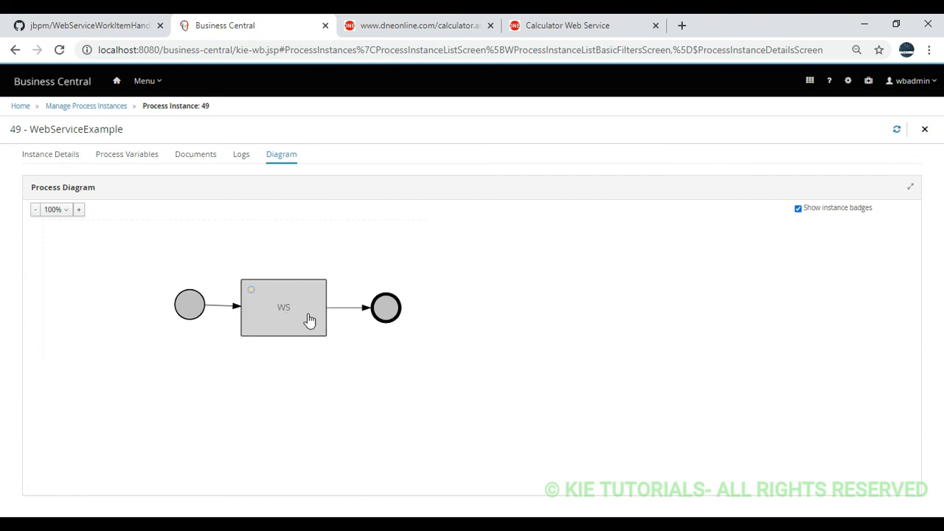
pyautogui.click(103, 25)
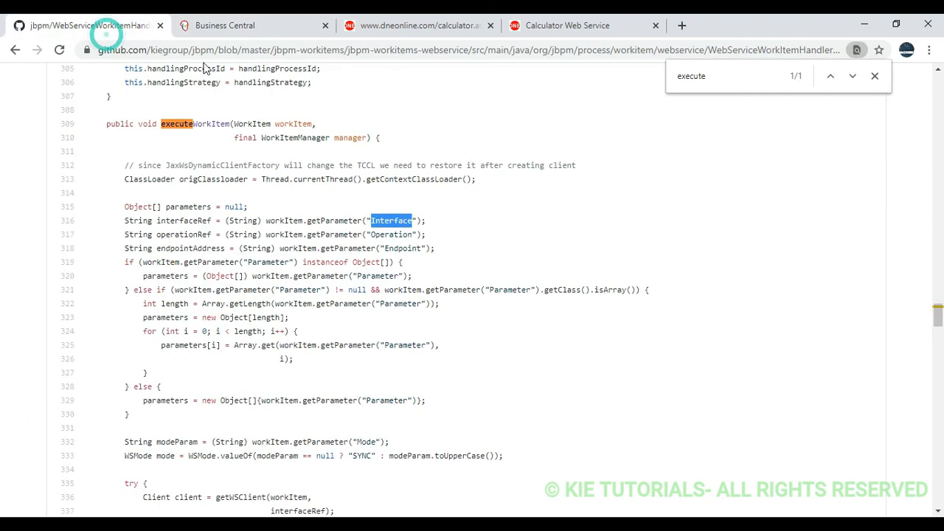
pyautogui.doubleClick(391, 235)
pyautogui.doubleClick(402, 249)
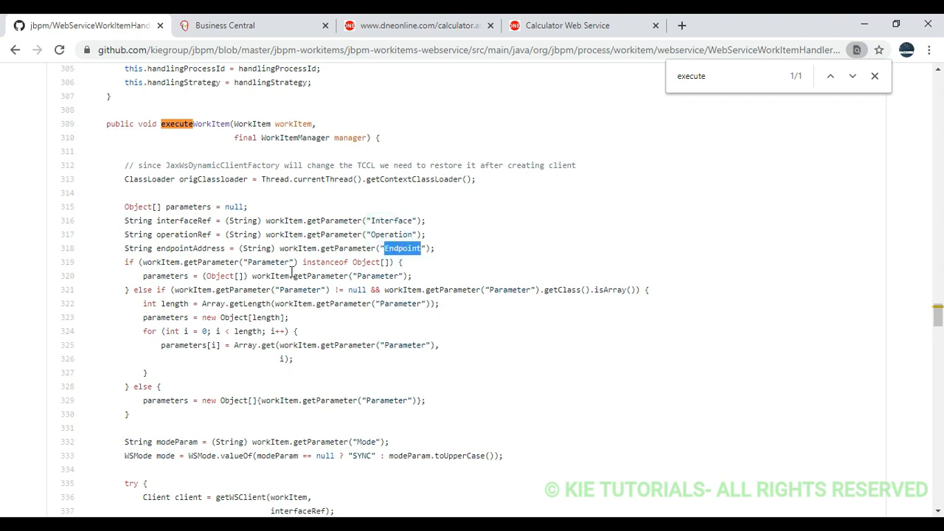
pyautogui.doubleClick(180, 277)
pyautogui.click(279, 285)
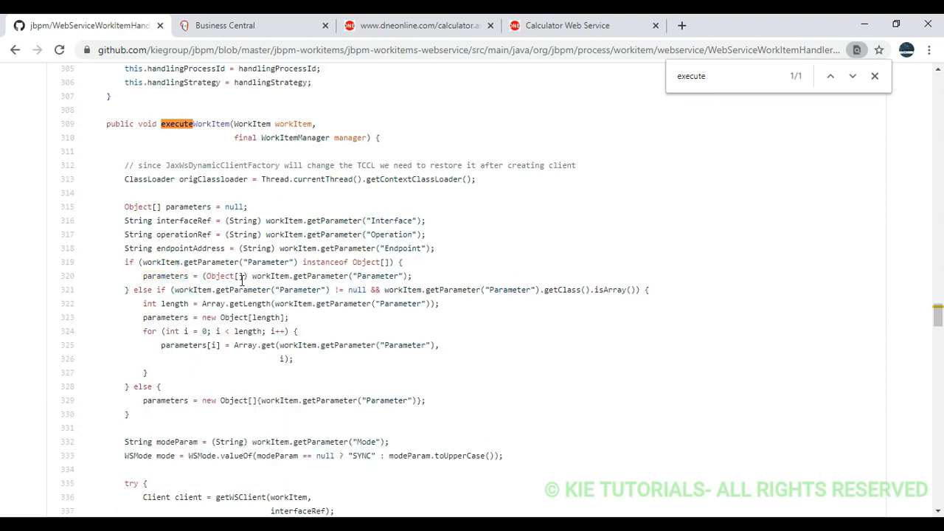
pyautogui.doubleClick(320, 276)
pyautogui.doubleClick(165, 276)
pyautogui.click(197, 289)
pyautogui.click(132, 348)
# - Read the rest of executeWorkItem, covering client creation, the endpoint override and the SYNC, ASYNC and ONEWAY mode handling
pyautogui.scroll(-3, 133, 348)
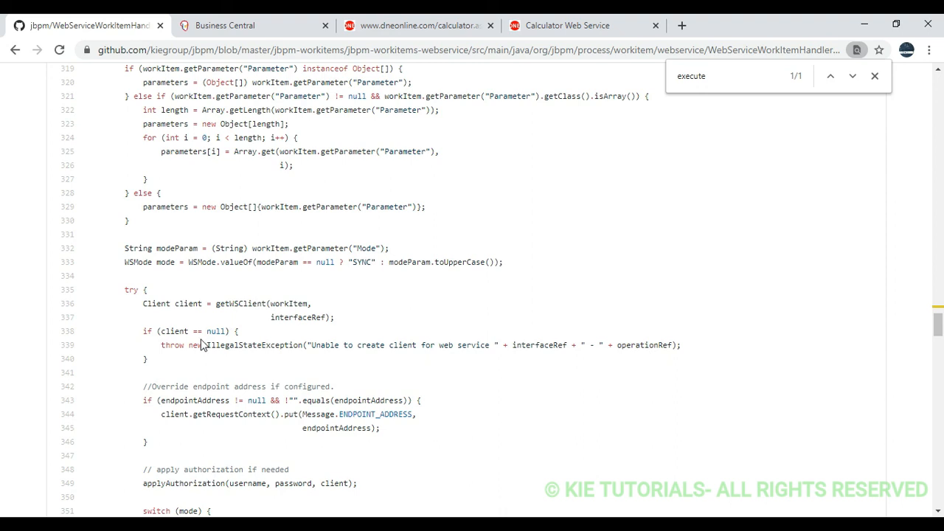
pyautogui.click(111, 330)
pyautogui.scroll(-3, 111, 332)
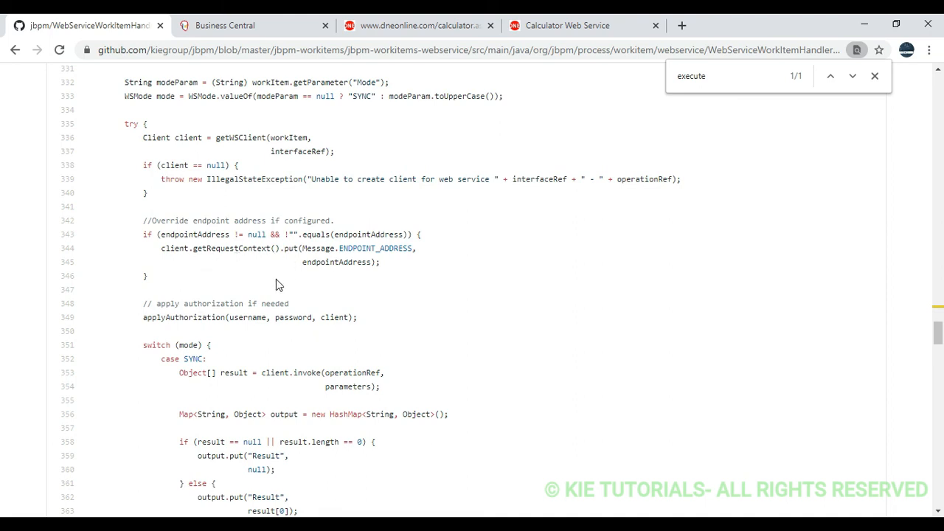
pyautogui.scroll(-2, 275, 278)
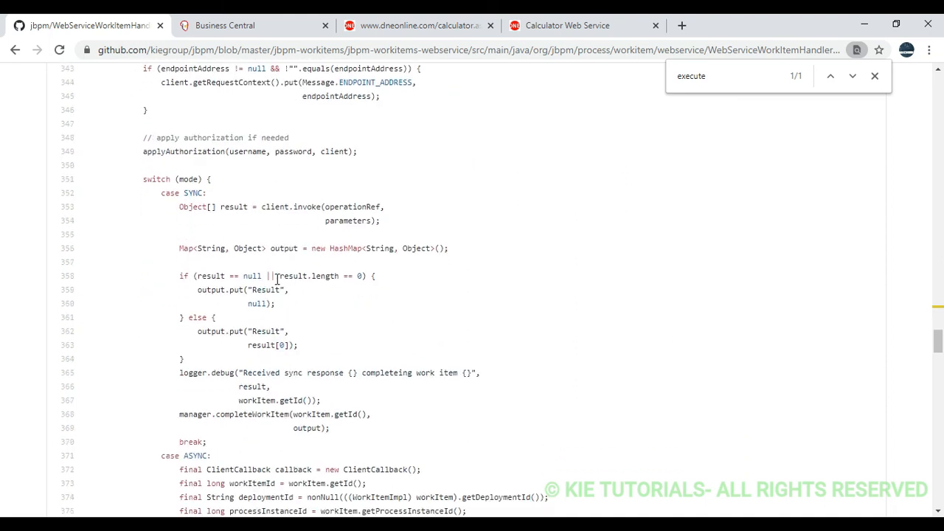
pyautogui.scroll(-6, 276, 279)
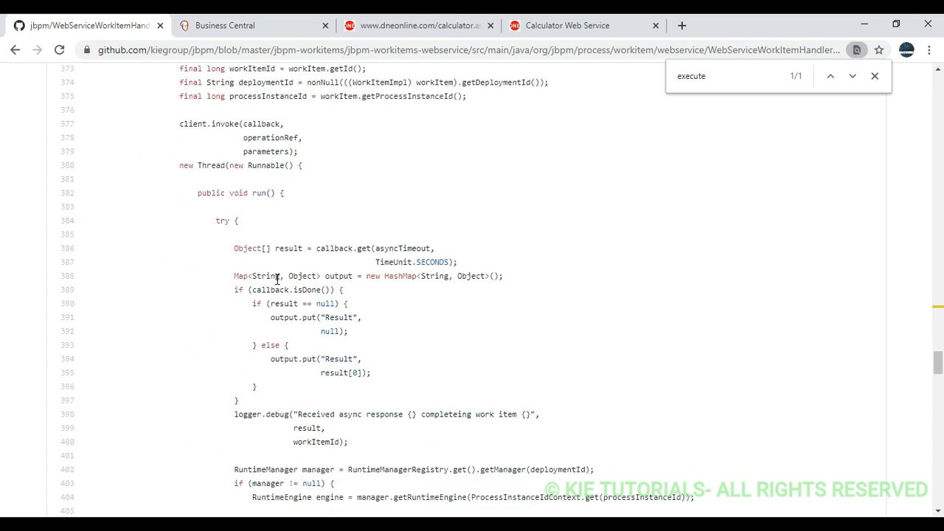
pyautogui.scroll(-5, 276, 279)
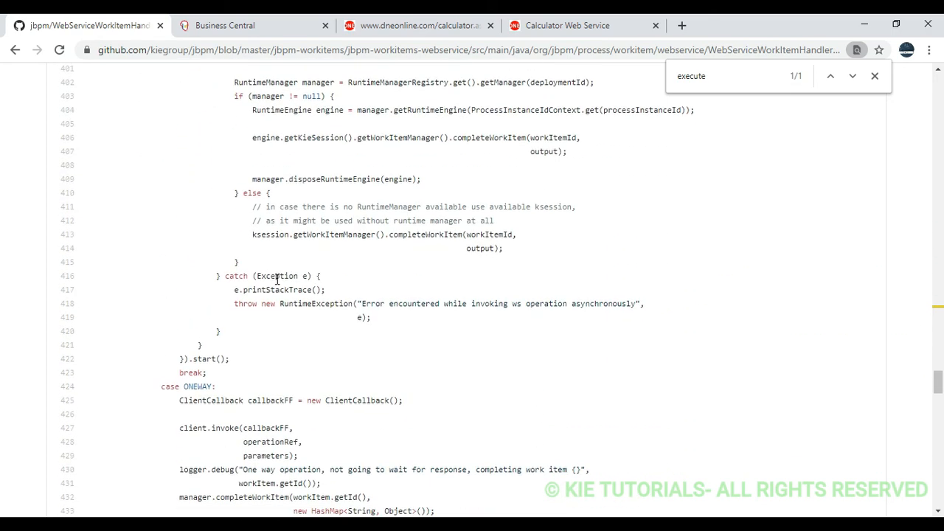
pyautogui.scroll(-3, 276, 279)
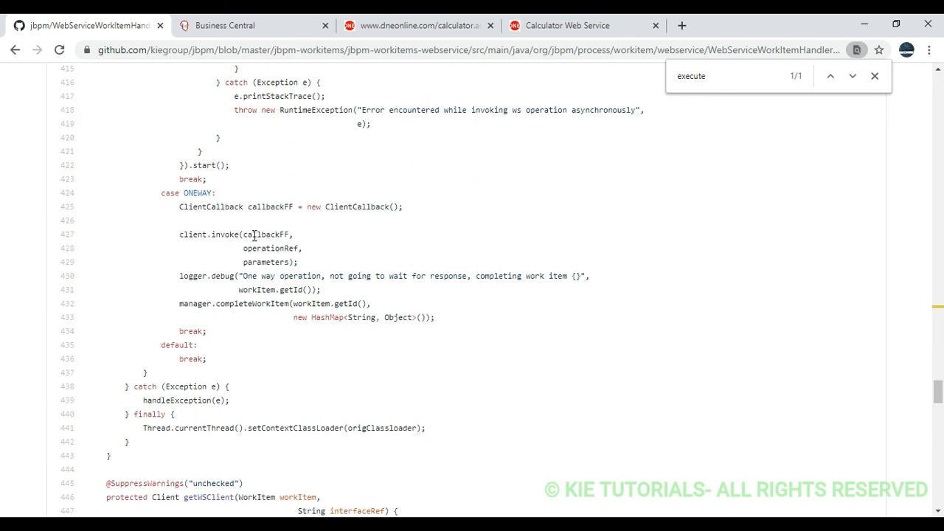